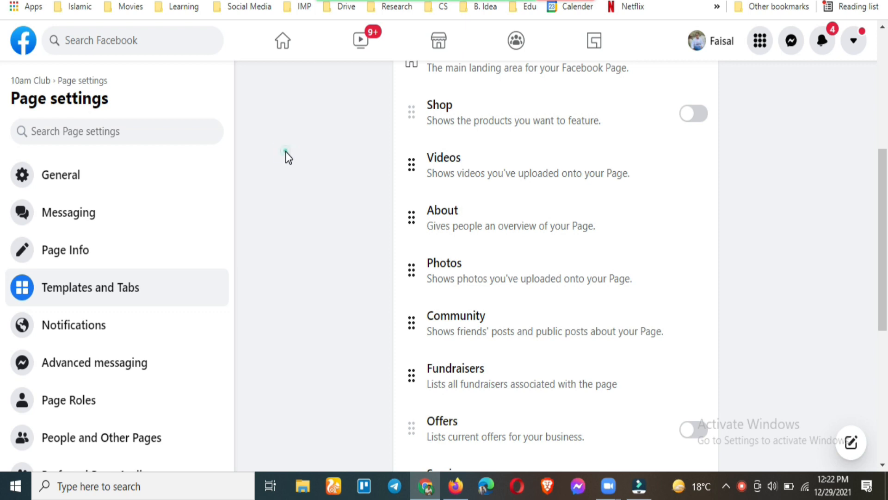
Switch on the Shop toggle in the 10am Club Page's Templates and Tabs list
scroll(352, 162, "up", 1)
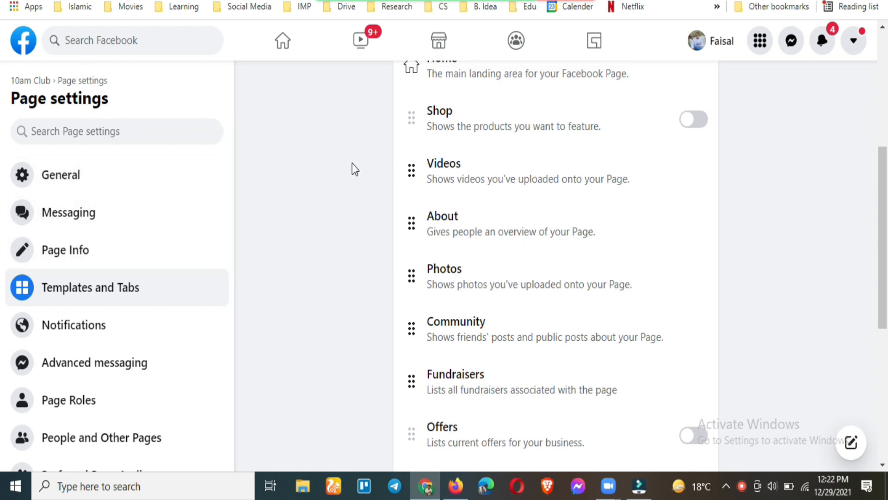
scroll(352, 163, "up", 5)
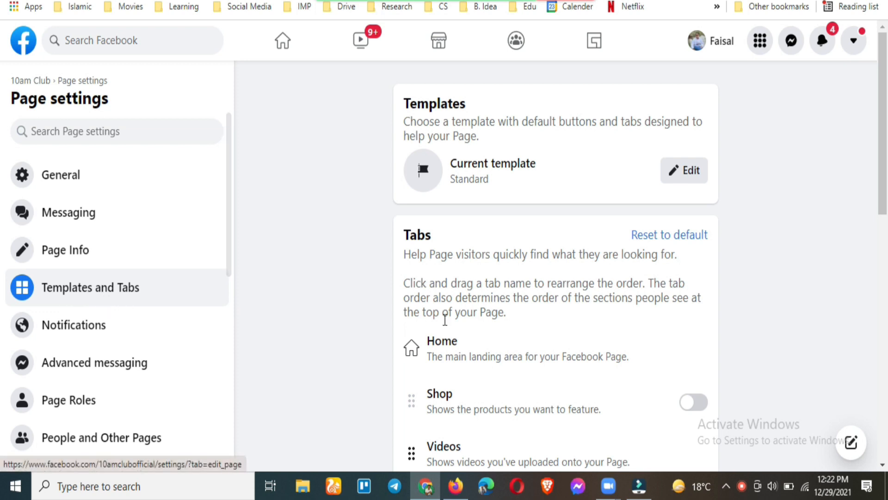
scroll(430, 333, "down", 3)
left_click(695, 262)
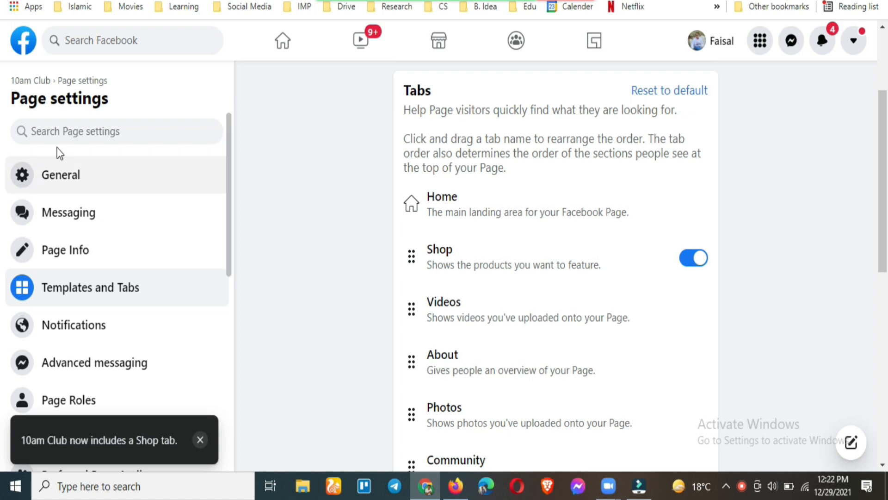
Open the 10am Club Page's Shop tab and continue from Set up shop to Commerce Manager
left_click(35, 81)
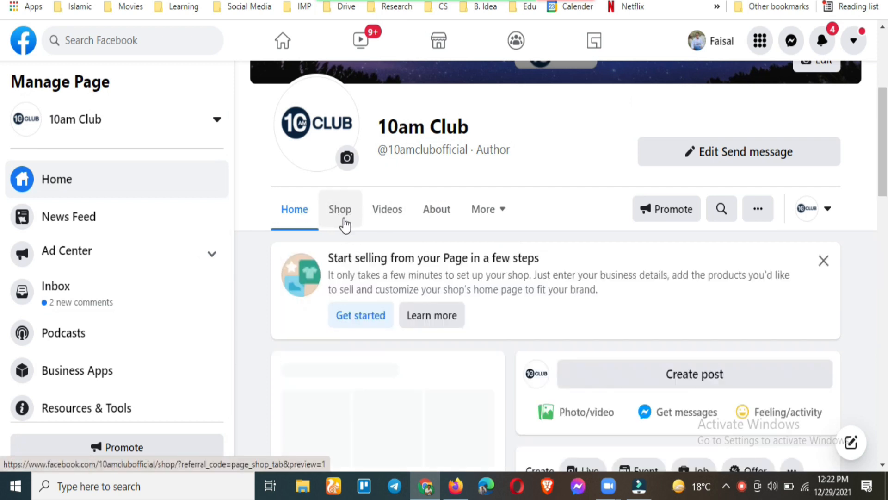
left_click(344, 225)
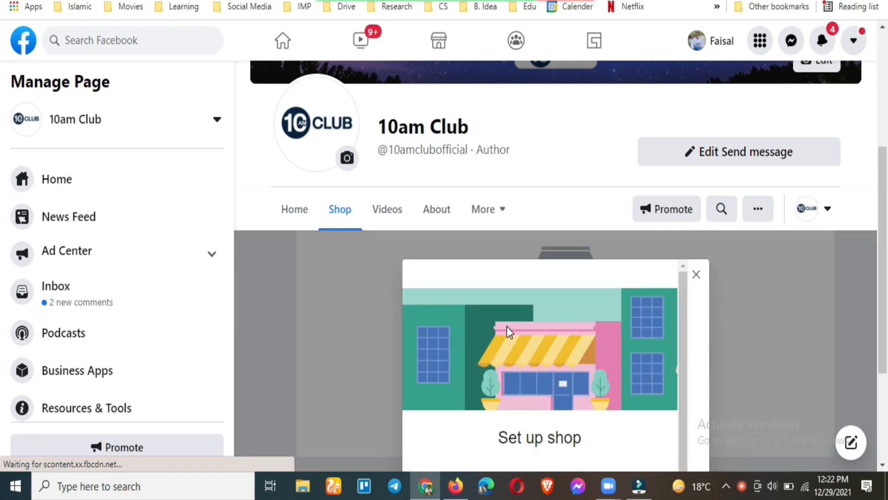
scroll(519, 322, "down", 3)
scroll(800, 323, "down", 1)
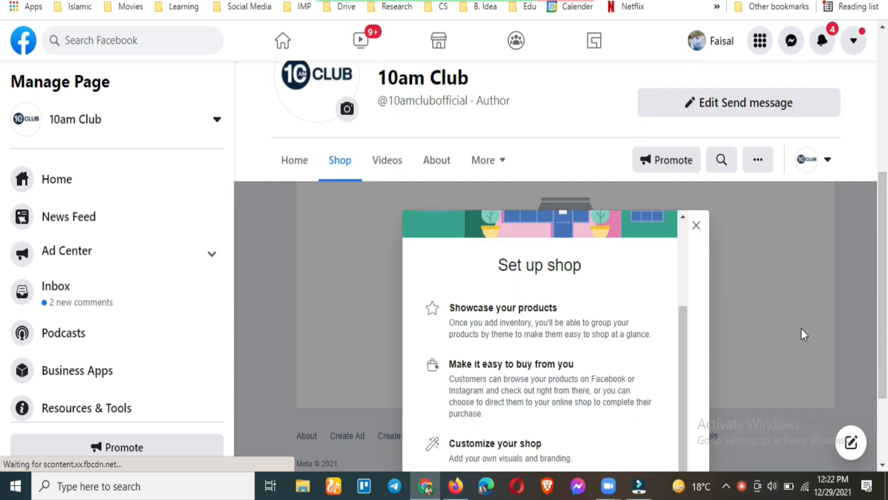
scroll(801, 329, "down", 3)
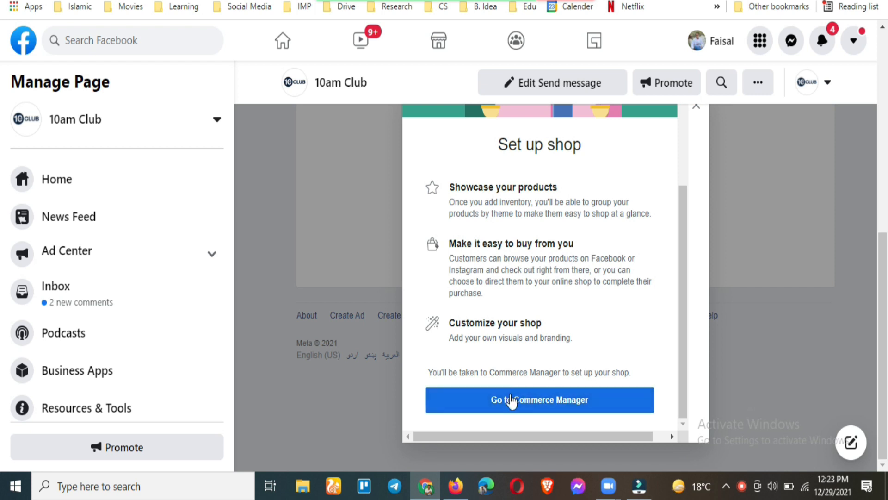
left_click(524, 406)
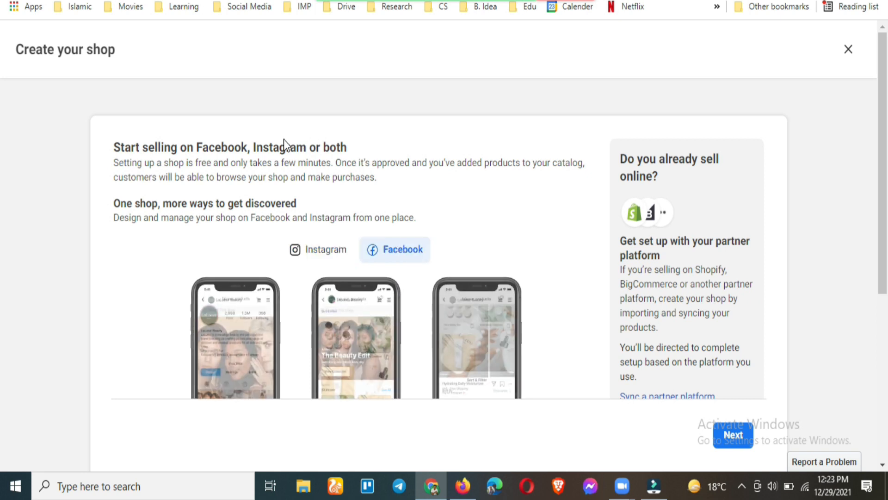
Read through the Create your shop introduction and advance to Your shop overview
scroll(215, 181, "down", 2)
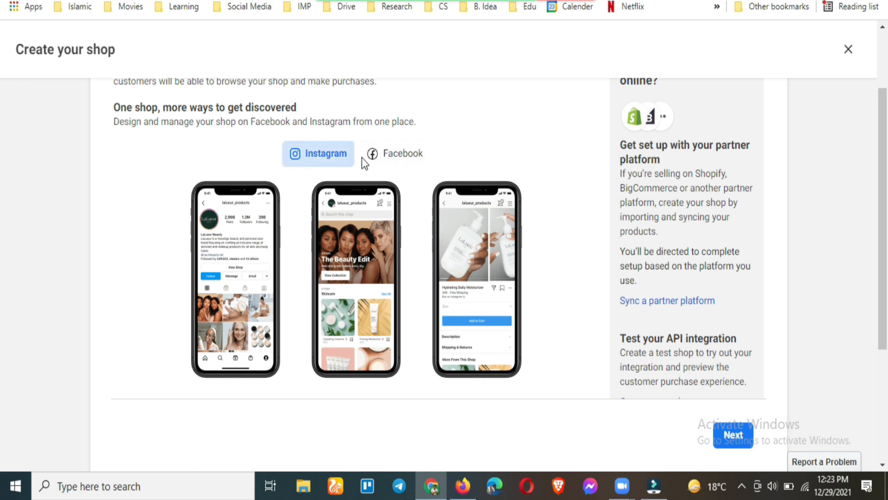
scroll(349, 190, "down", 4)
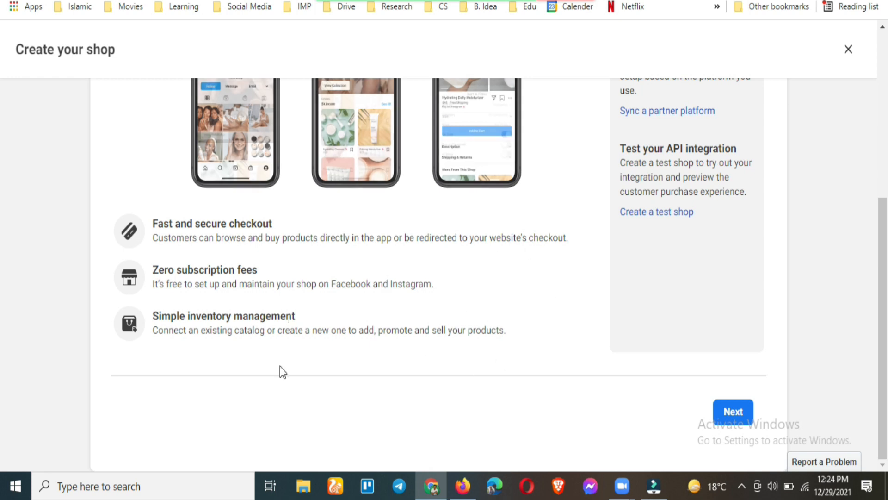
left_click(733, 413)
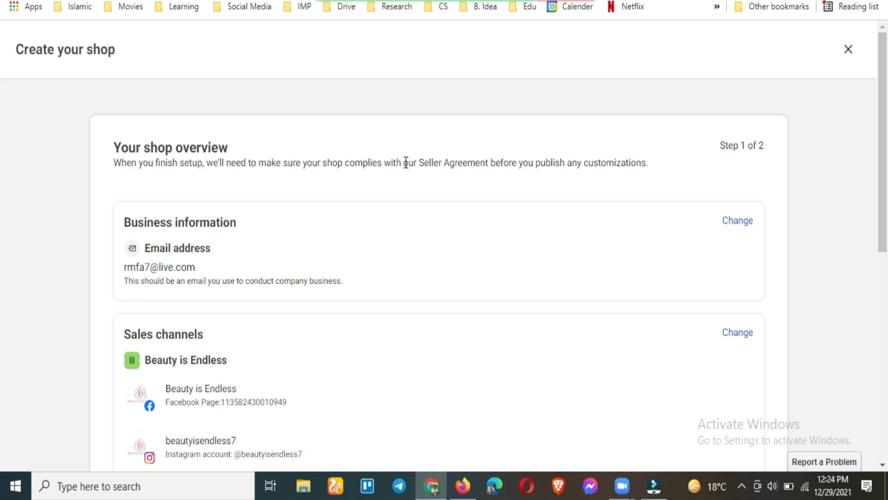
Highlight 'Seller Agreement', then open the Change business information form for the email
left_click(405, 162)
left_click_drag(458, 164, 491, 168)
left_click(459, 162)
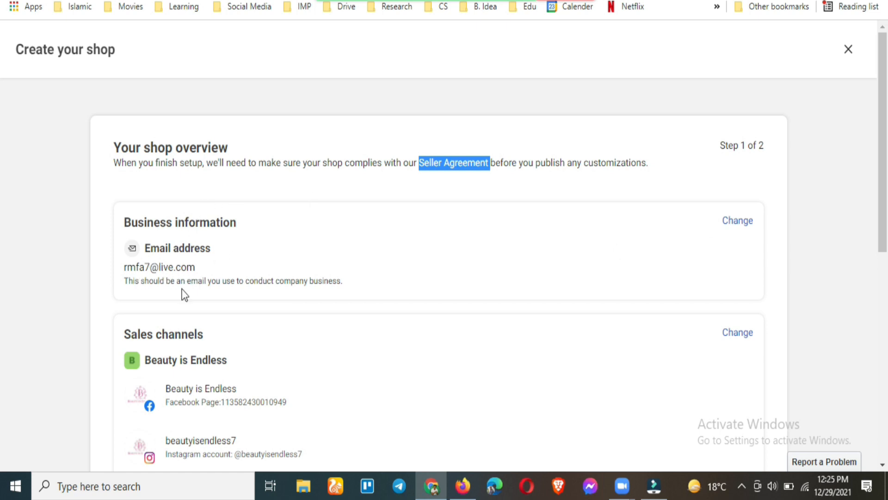
left_click(736, 221)
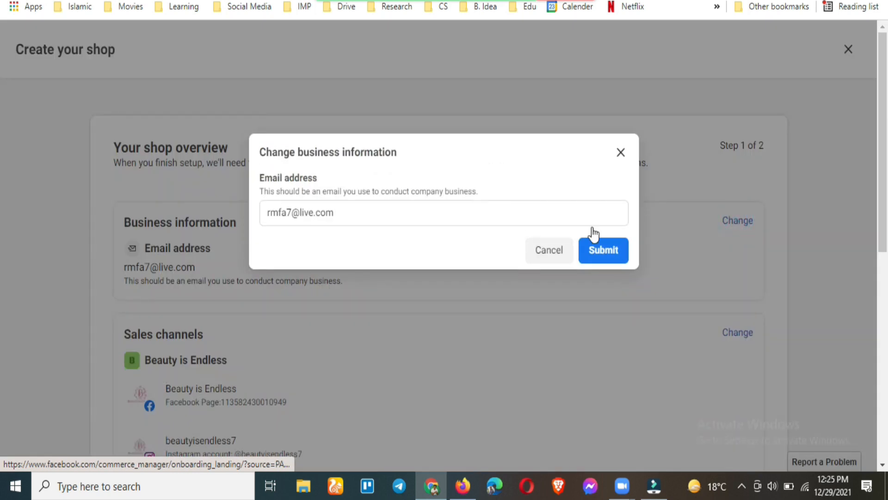
Dismiss the Change business information dialog and clear the text highlight
left_click(620, 152)
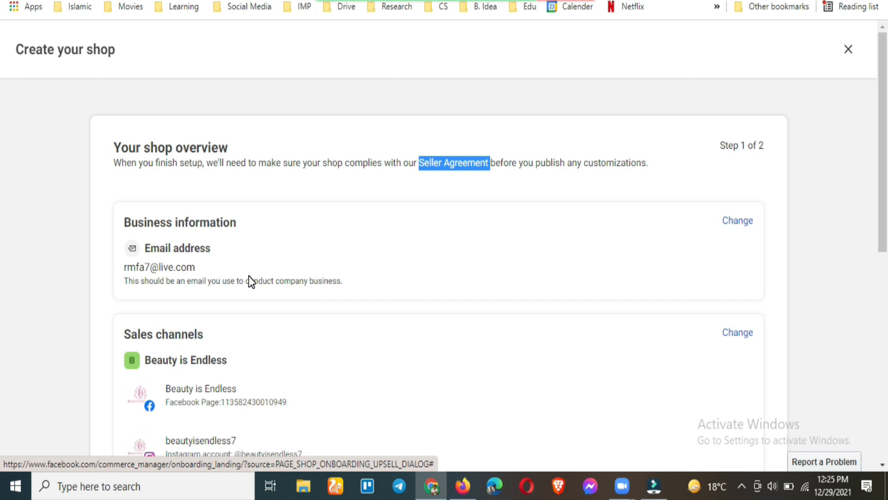
left_click(202, 272)
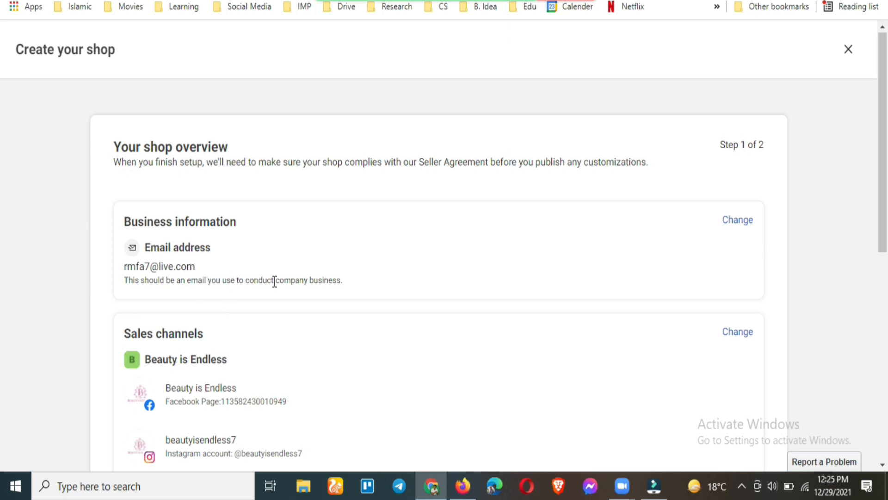
Choose Change beside Sales channels, then step back to the Get started introduction
scroll(274, 281, "down", 2)
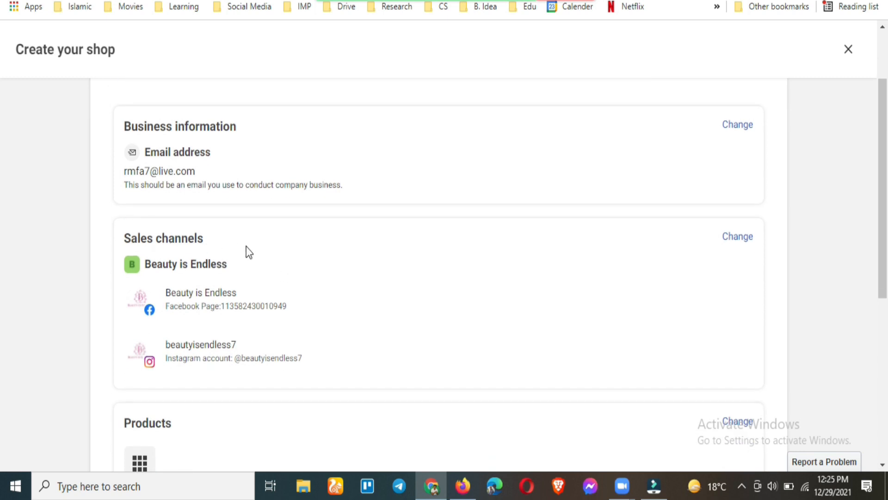
scroll(266, 255, "down", 1)
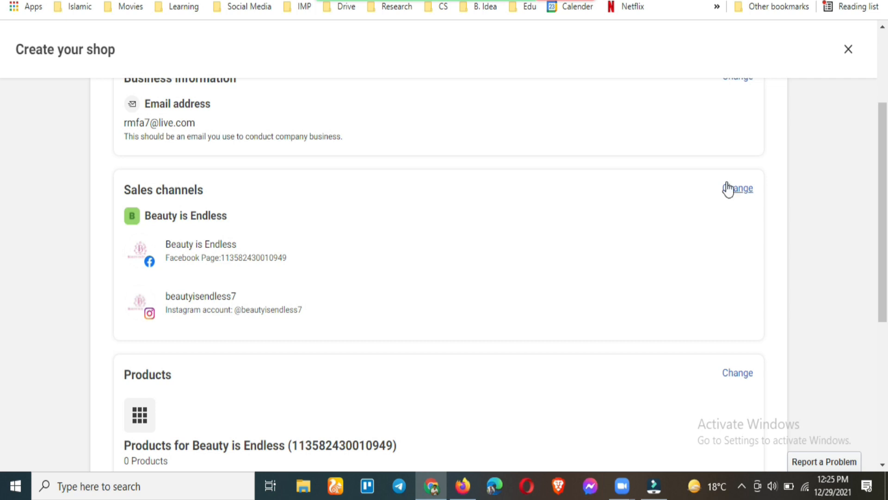
left_click(738, 190)
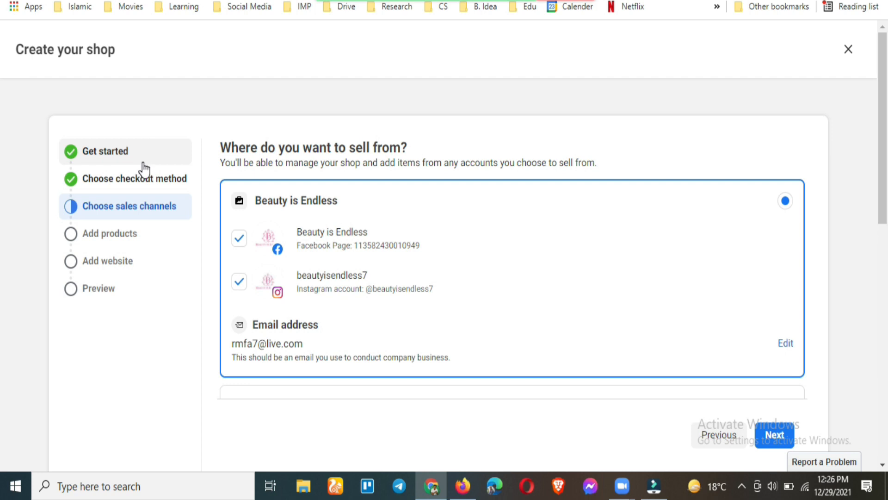
left_click(710, 437)
Return to Get started, then advance to the Choose checkout method step
left_click(710, 437)
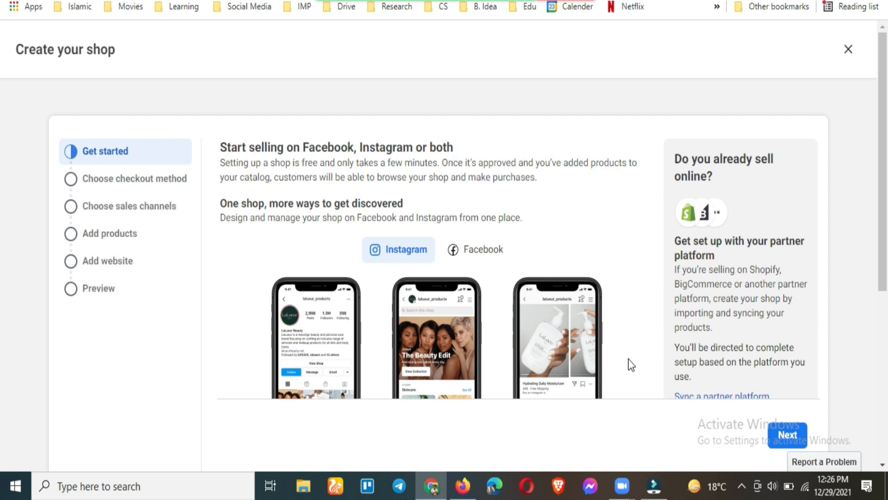
scroll(481, 279, "down", 5)
scroll(481, 279, "up", 2)
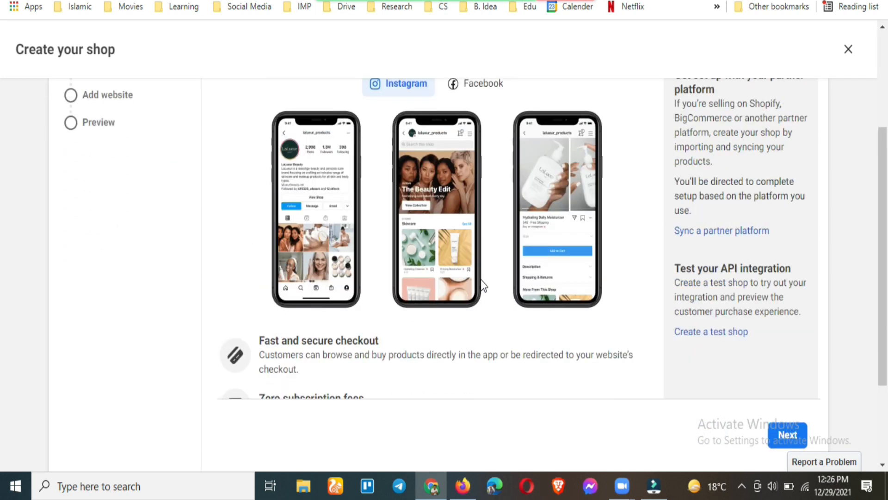
left_click(787, 435)
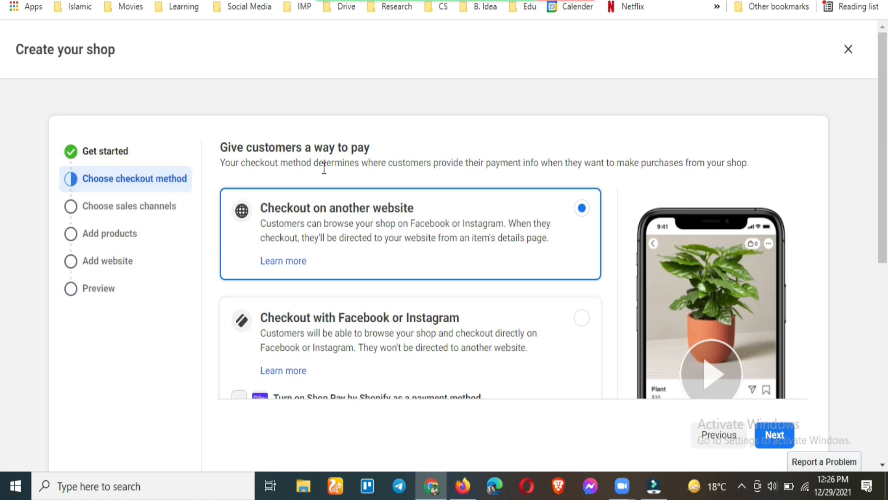
scroll(321, 185, "down", 5)
scroll(318, 197, "down", 3)
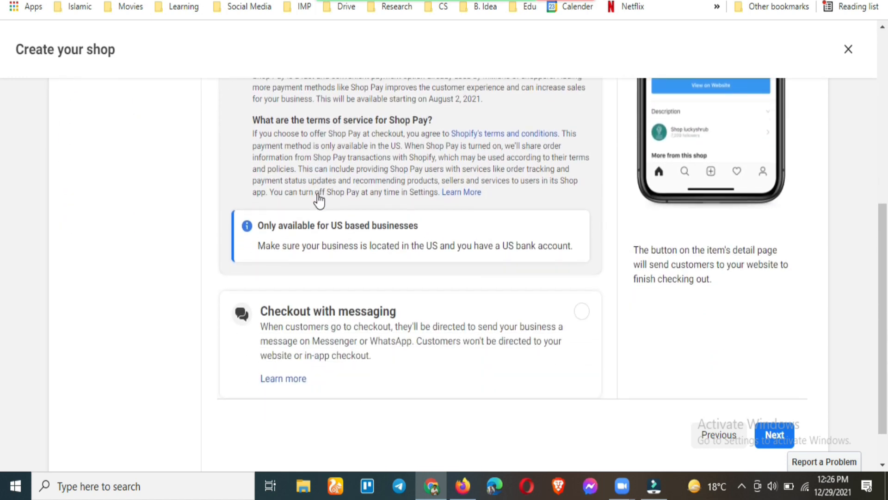
scroll(337, 254, "up", 4)
scroll(337, 254, "up", 4)
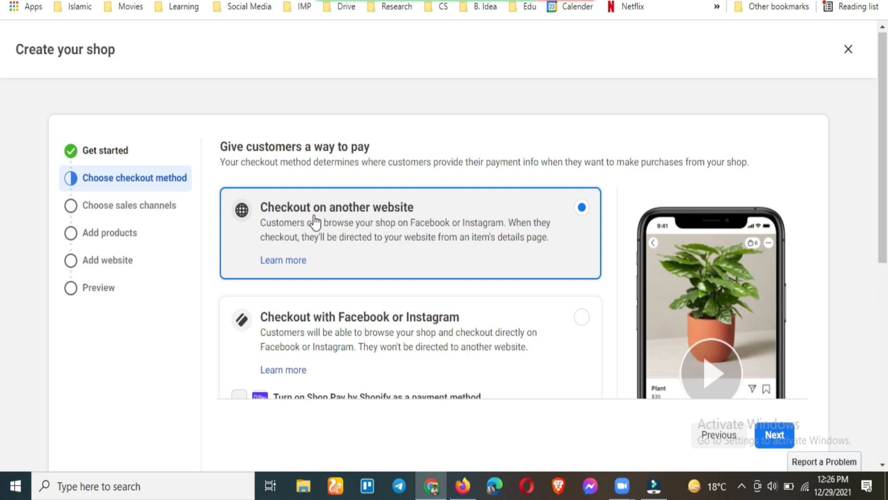
scroll(428, 217, "down", 3)
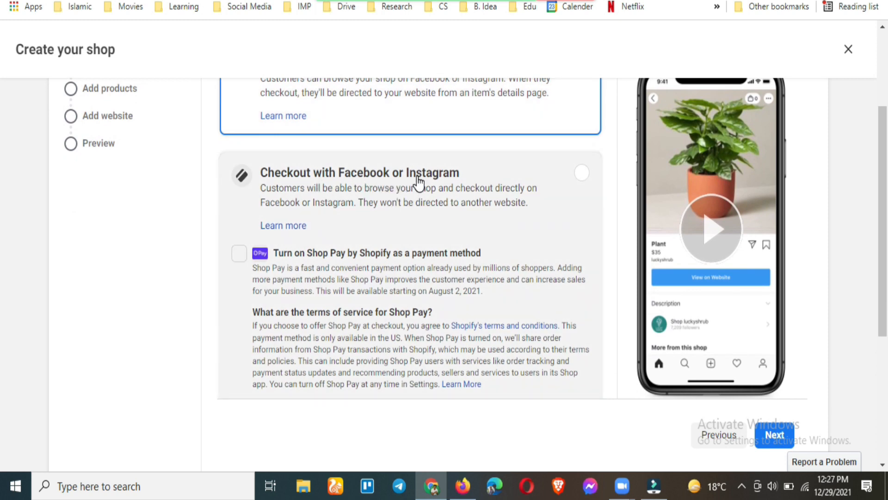
scroll(418, 183, "down", 1)
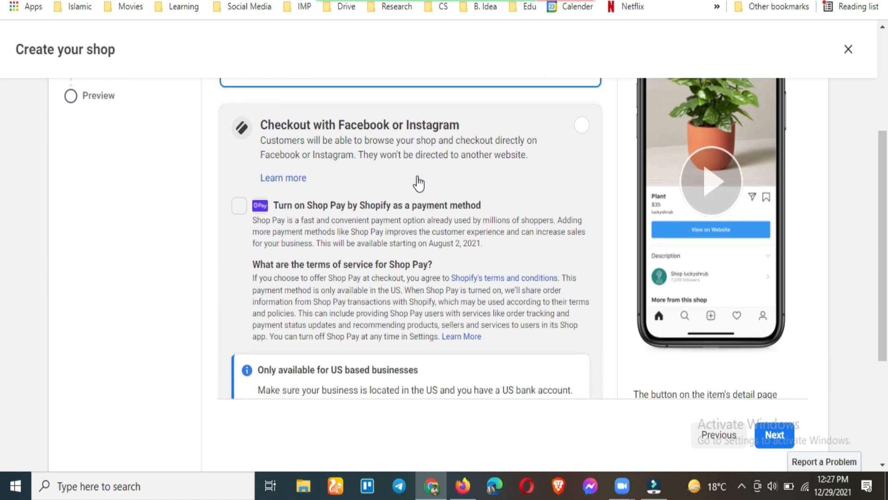
scroll(419, 185, "down", 1)
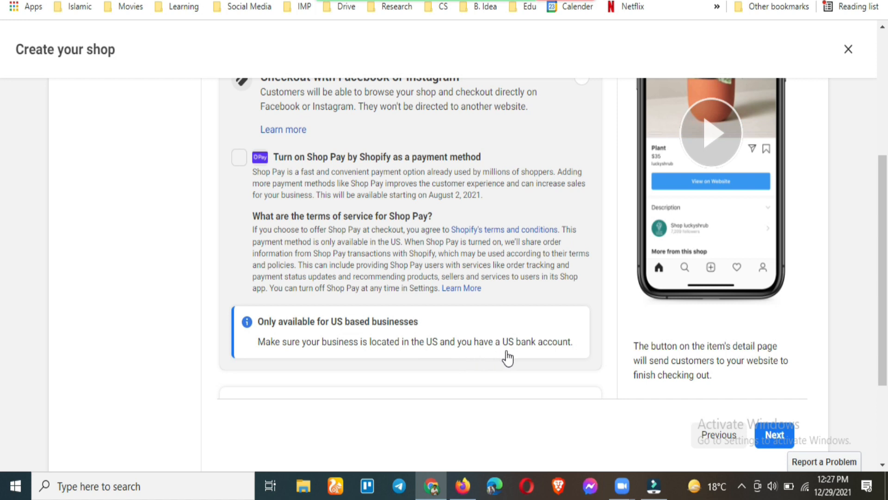
scroll(414, 299, "up", 2)
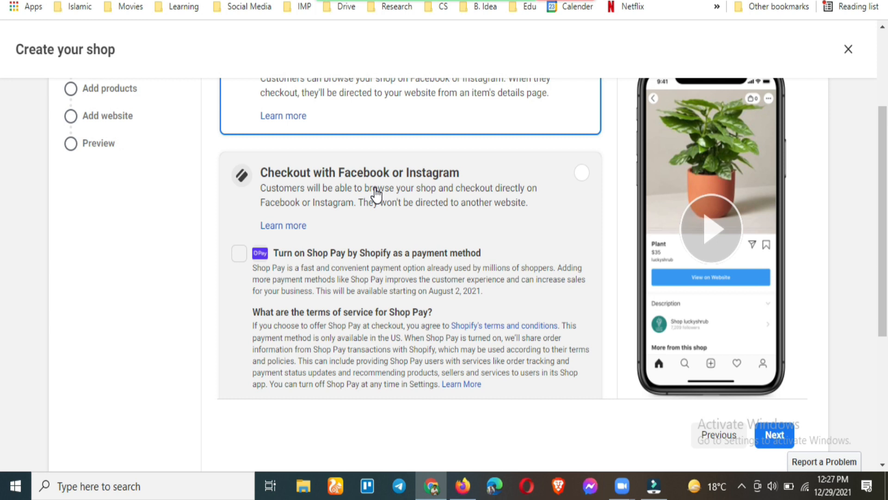
scroll(375, 194, "down", 5)
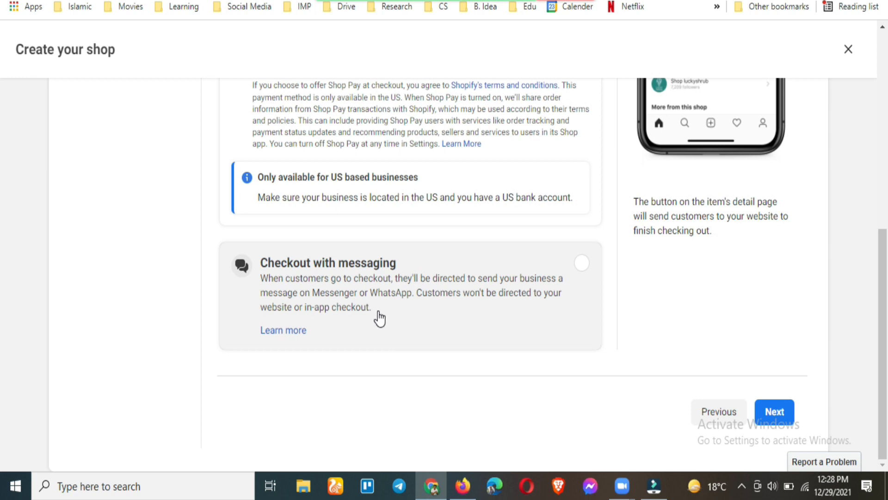
scroll(338, 307, "up", 2)
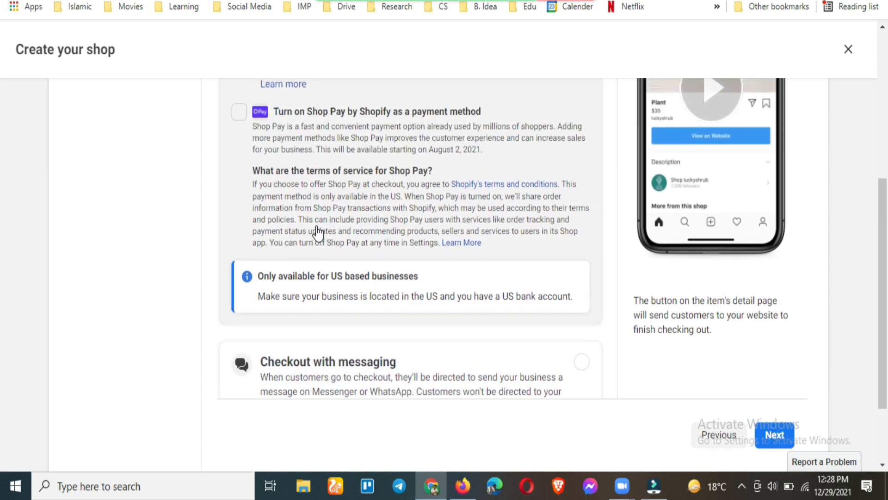
scroll(315, 245, "up", 2)
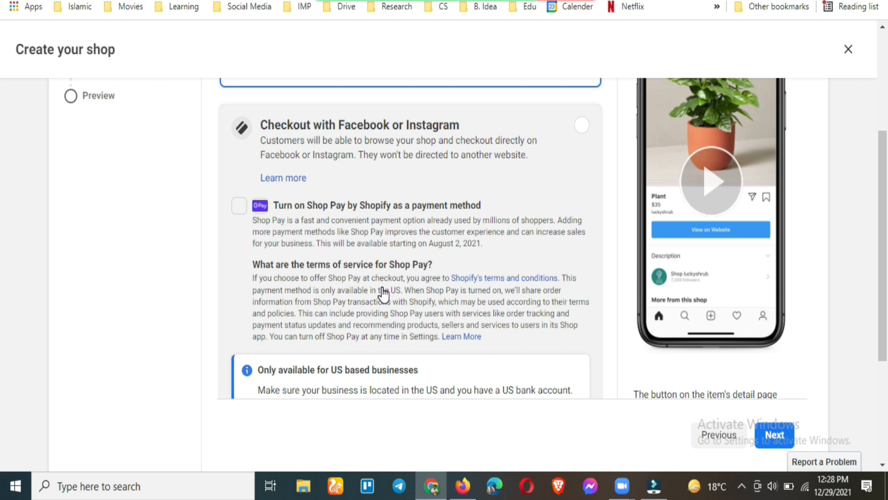
scroll(383, 293, "down", 4)
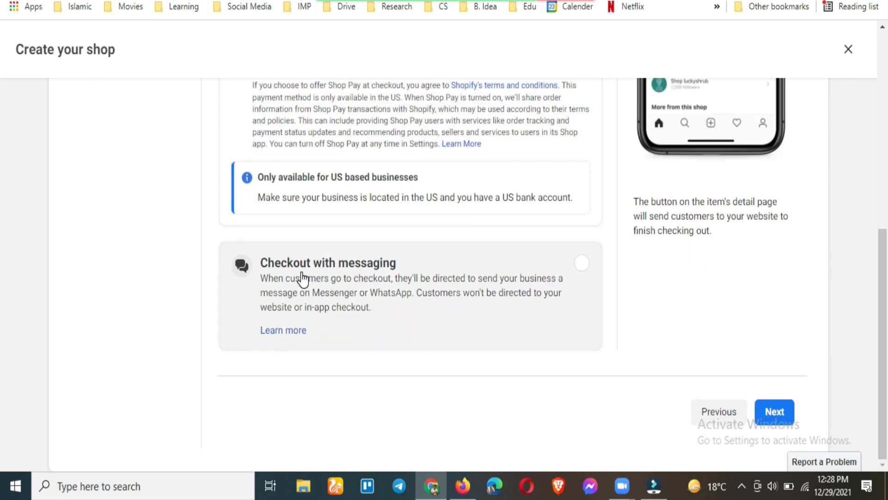
scroll(230, 294, "up", 7)
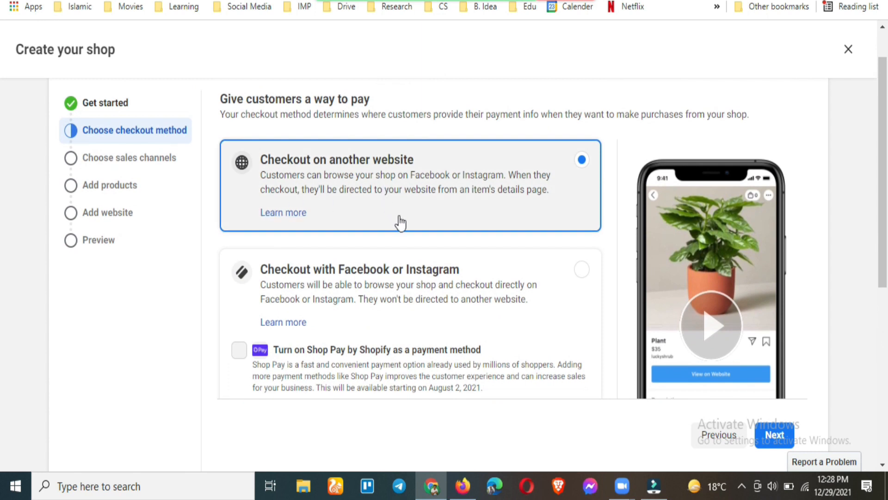
scroll(396, 222, "down", 6)
scroll(404, 298, "up", 1)
scroll(412, 259, "up", 5)
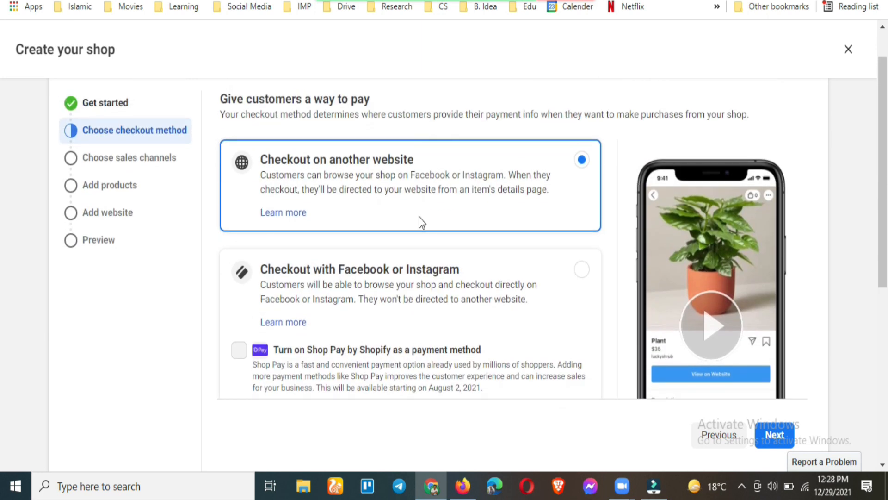
scroll(432, 258, "down", 5)
scroll(434, 262, "down", 2)
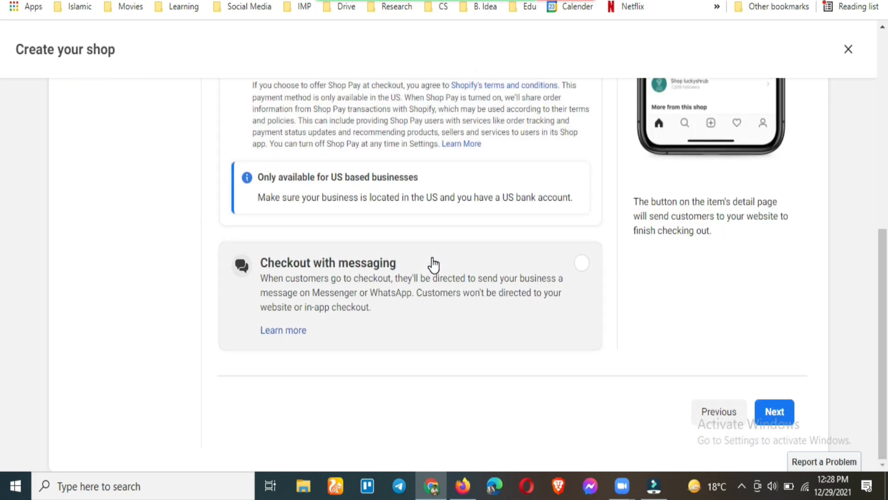
scroll(432, 263, "up", 7)
scroll(456, 231, "down", 5)
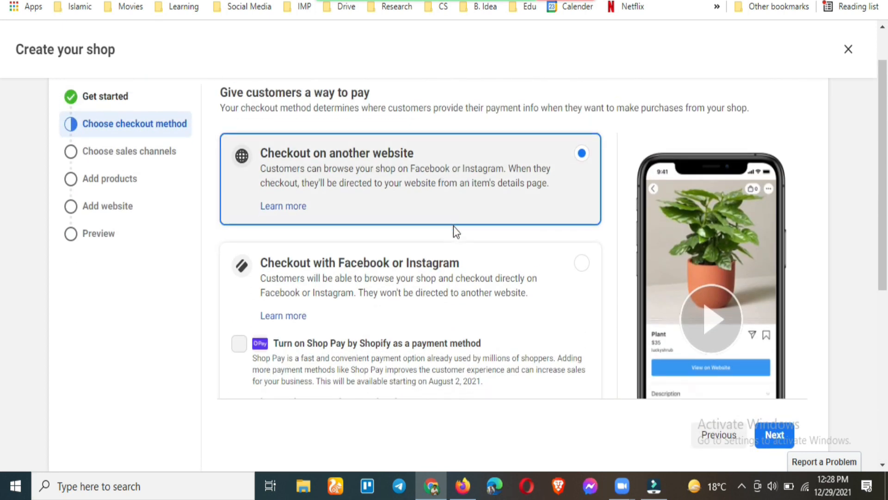
scroll(454, 235, "down", 2)
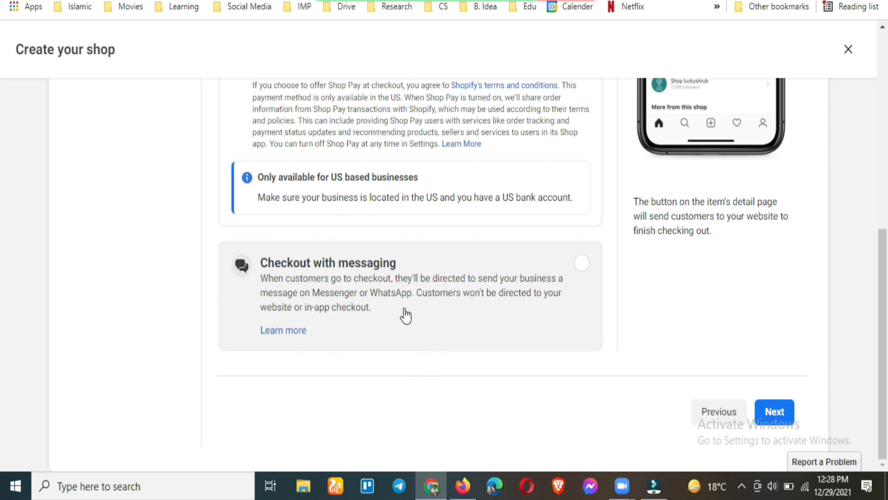
Select Checkout with messaging in place of Checkout on another website
left_click(383, 279)
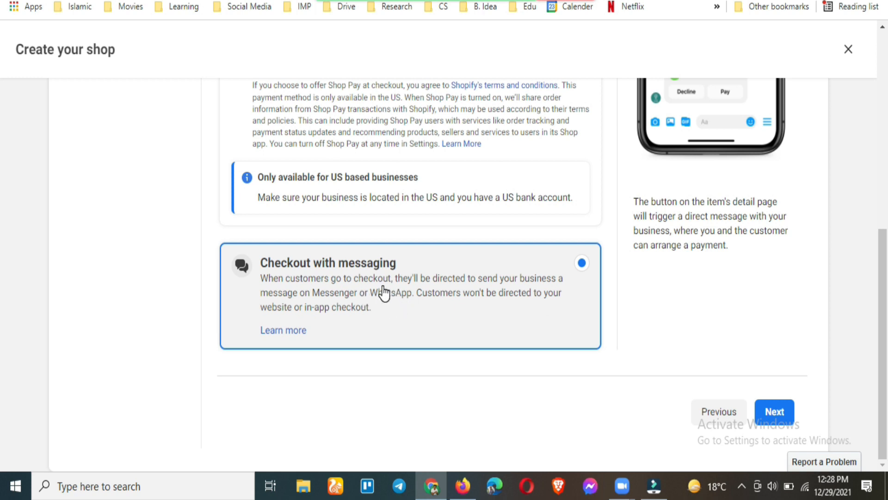
scroll(388, 313, "up", 4)
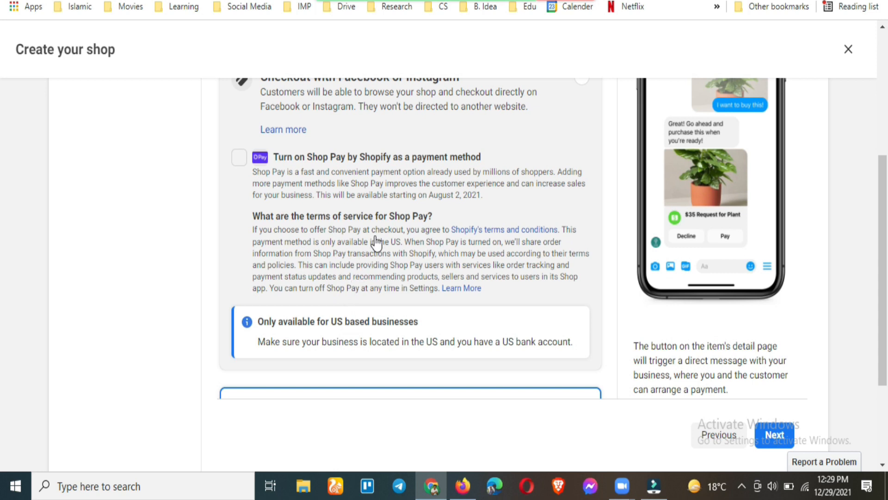
scroll(396, 253, "down", 3)
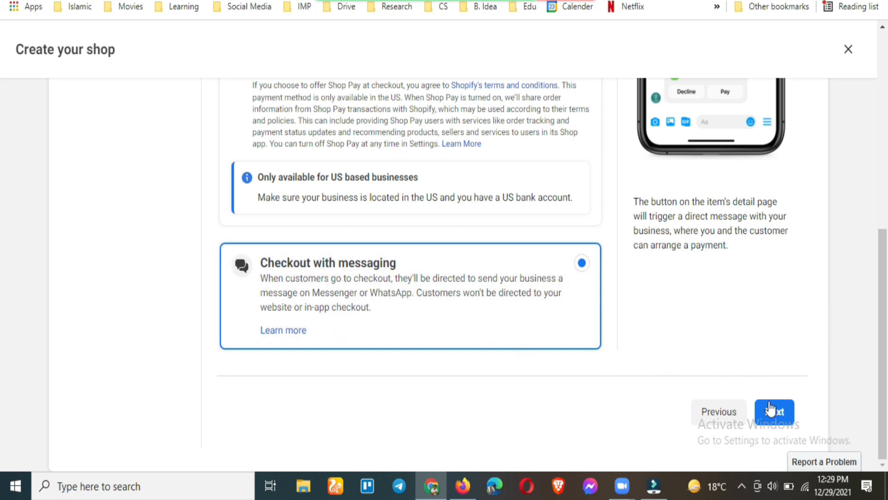
Advance the shop wizard to the sales channels step
left_click(770, 416)
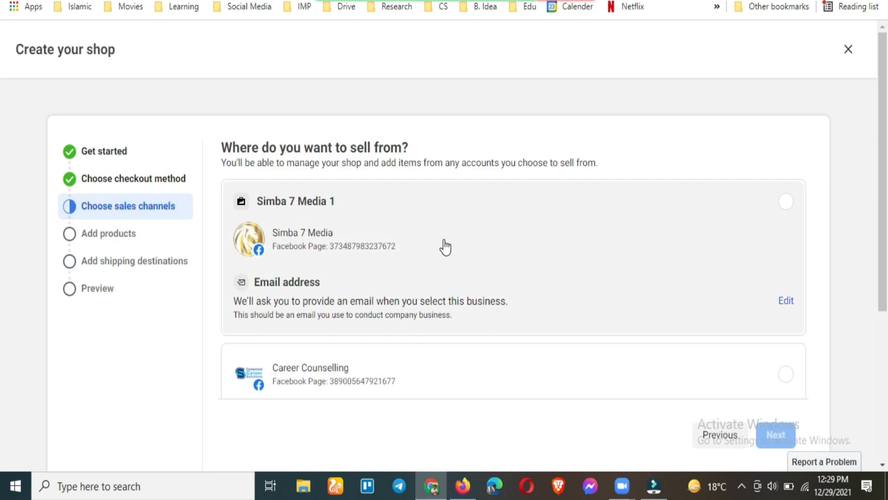
scroll(445, 248, "down", 1)
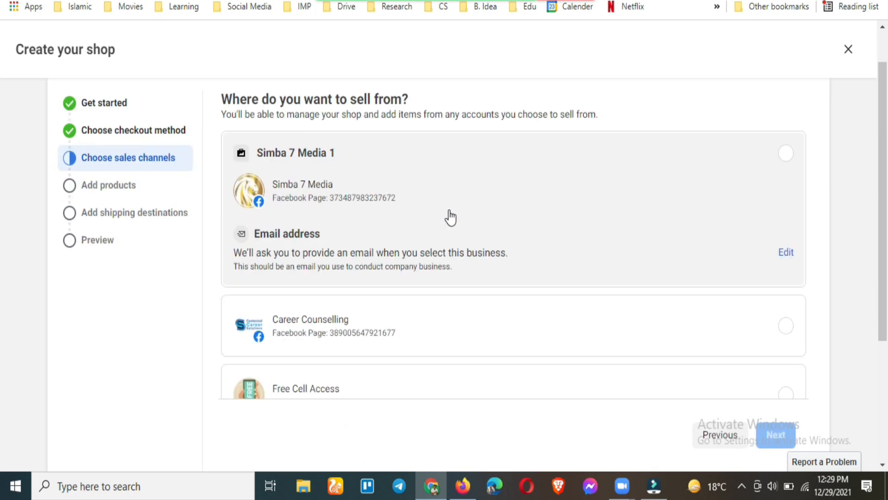
scroll(447, 217, "down", 4)
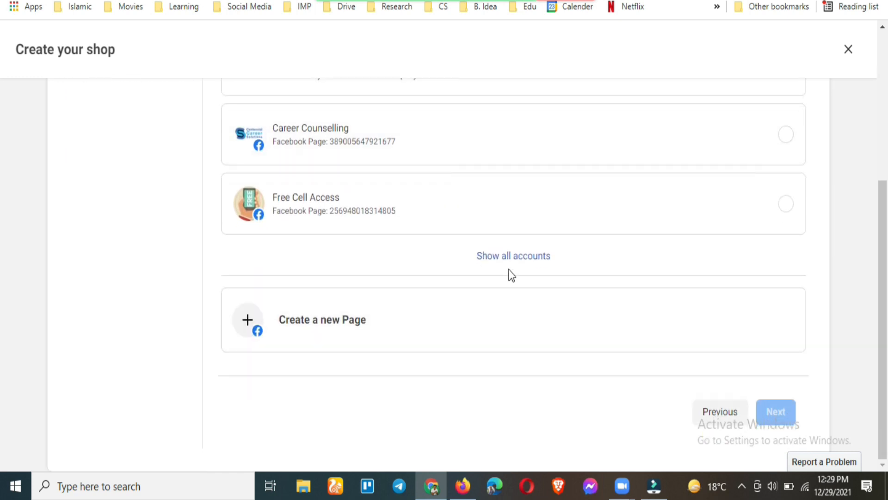
Expand Show all accounts and scroll through the full list of Pages
left_click(511, 258)
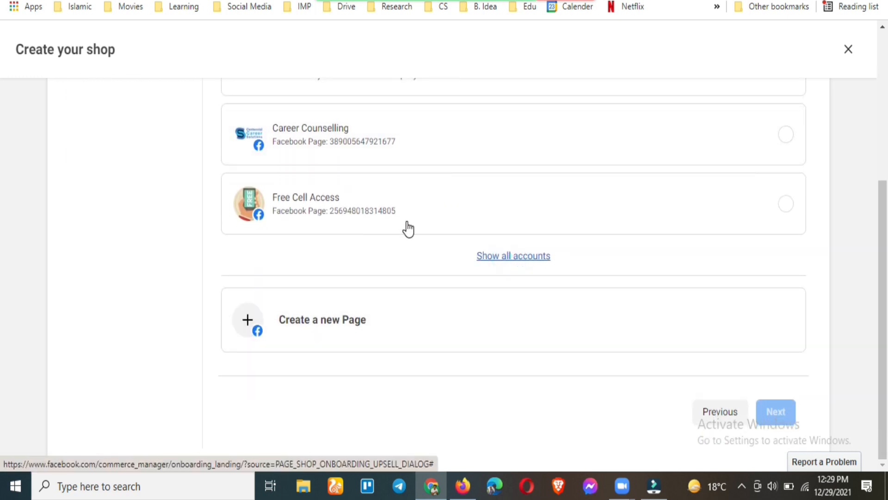
scroll(364, 231, "down", 6)
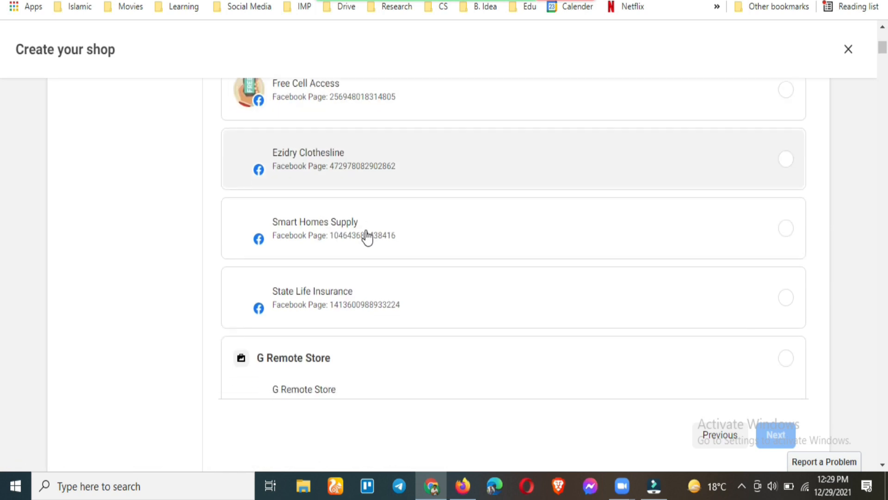
scroll(367, 237, "down", 5)
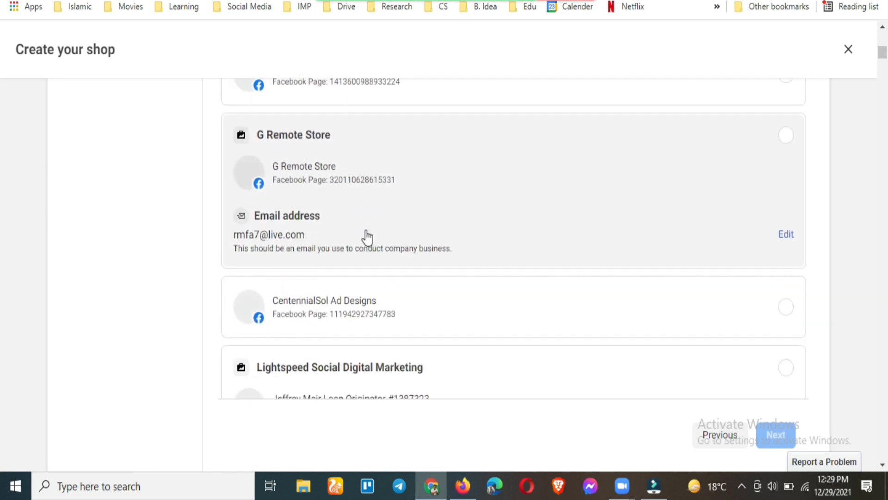
scroll(367, 238, "down", 4)
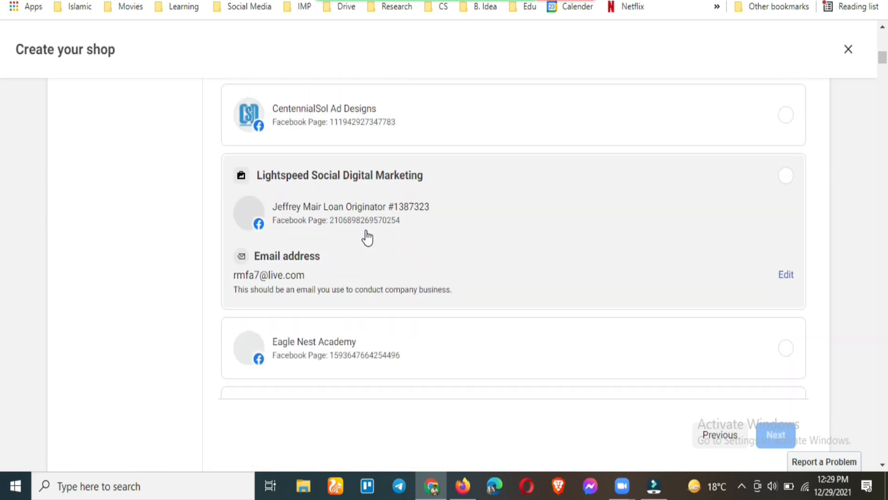
scroll(368, 238, "down", 6)
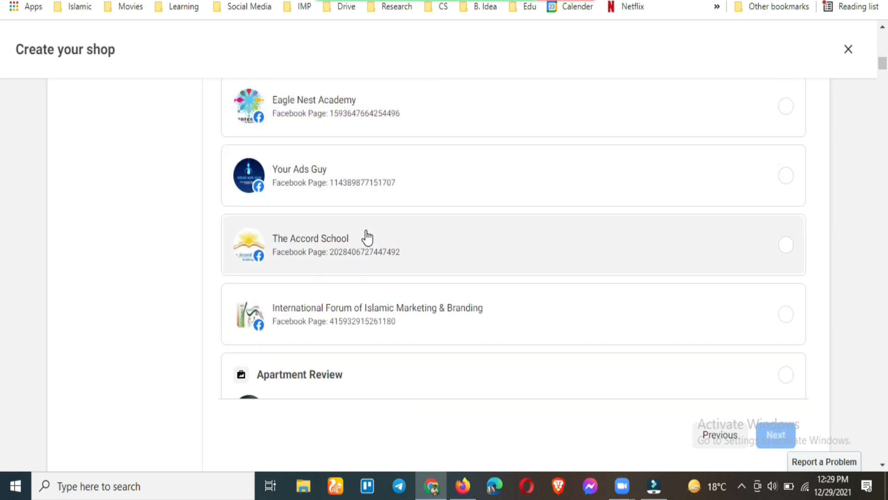
scroll(367, 238, "down", 9)
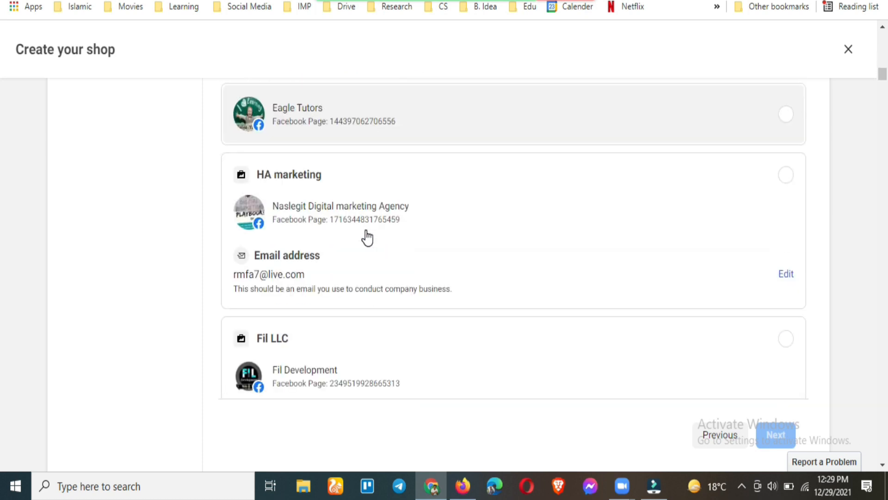
scroll(367, 238, "down", 6)
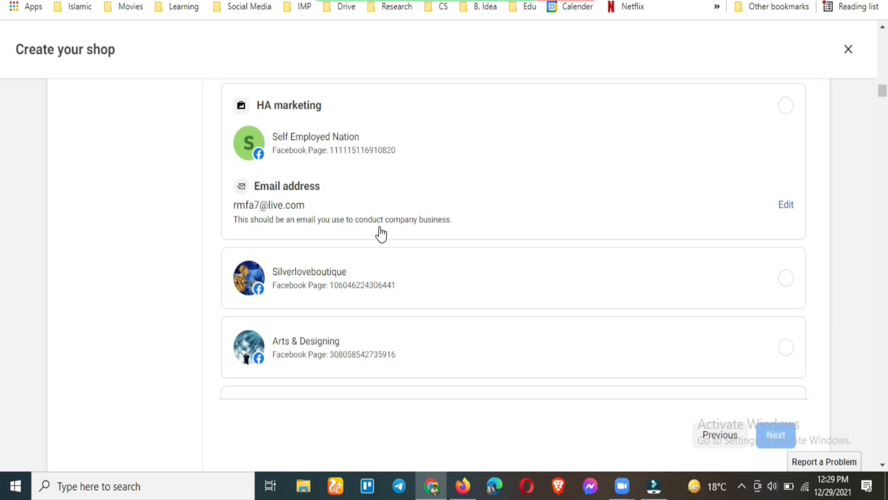
left_click_drag(883, 94, 870, 409)
scroll(364, 245, "down", 2)
scroll(364, 247, "down", 20)
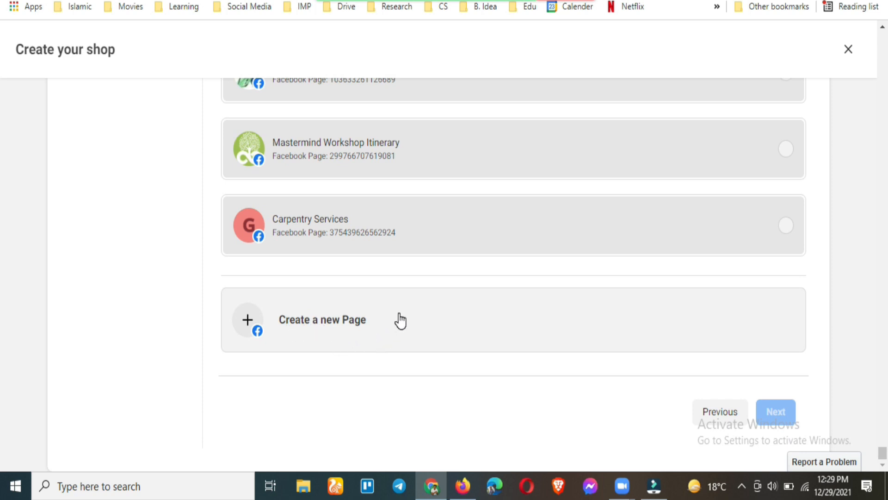
scroll(409, 296, "up", 3)
scroll(412, 268, "down", 3)
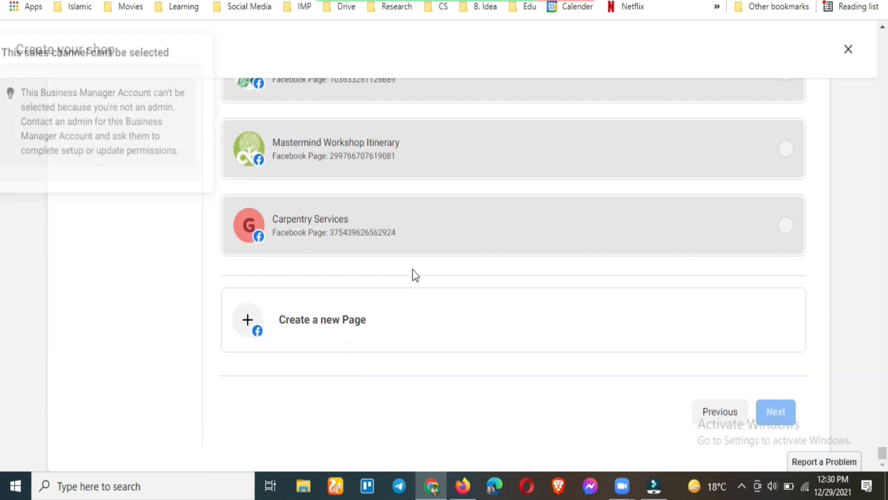
scroll(455, 252, "up", 9)
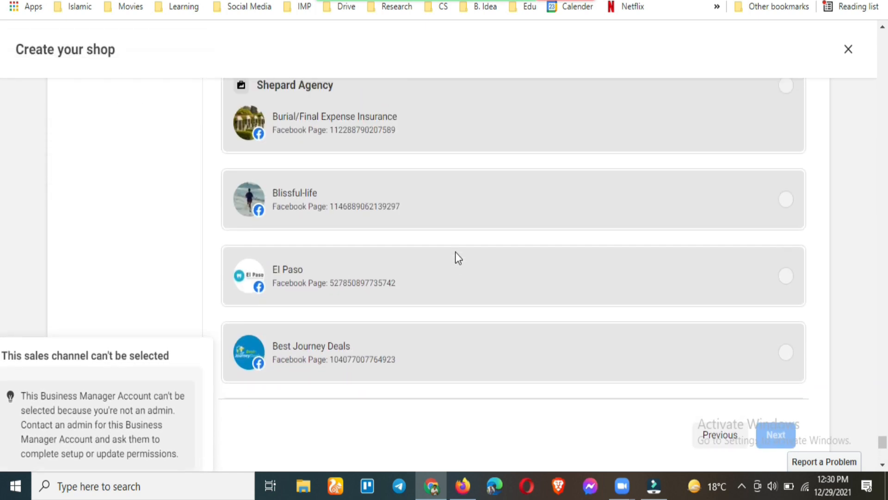
scroll(453, 211, "up", 4)
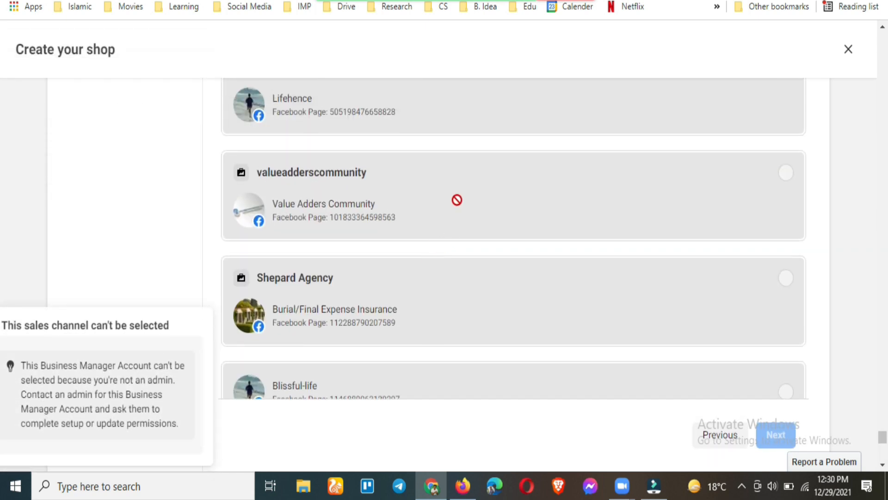
scroll(449, 199, "up", 2)
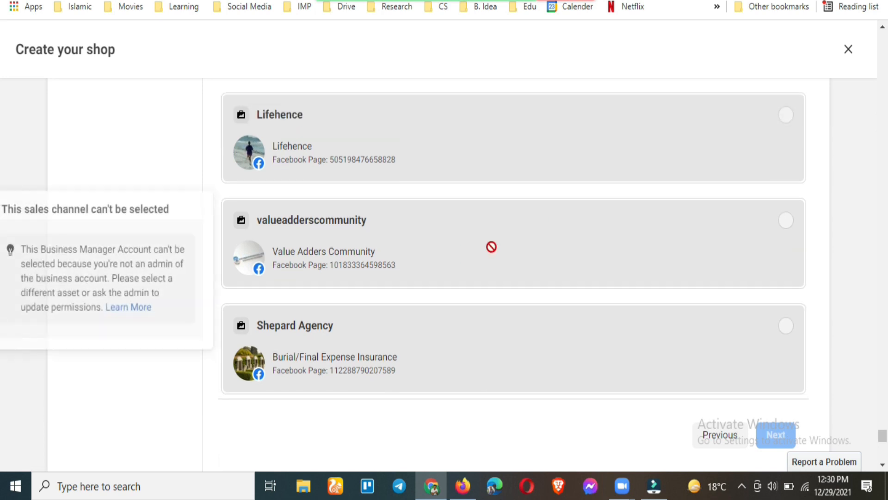
scroll(484, 253, "up", 4)
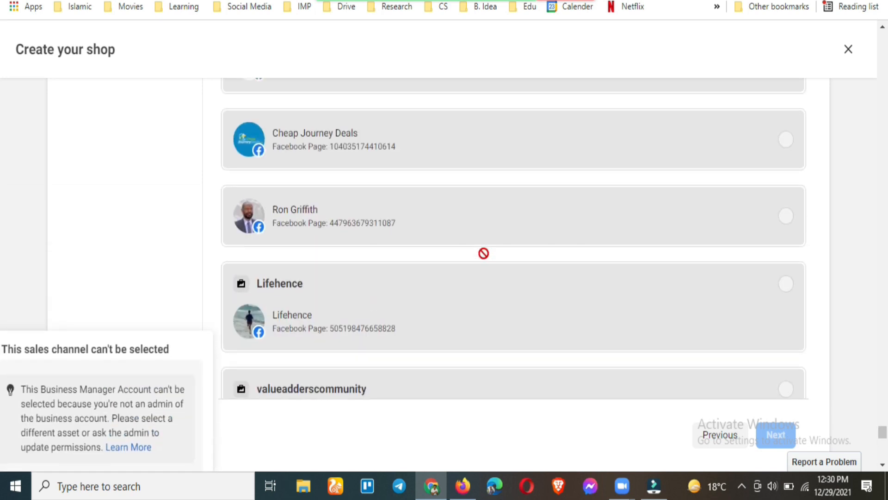
scroll(487, 240, "up", 7)
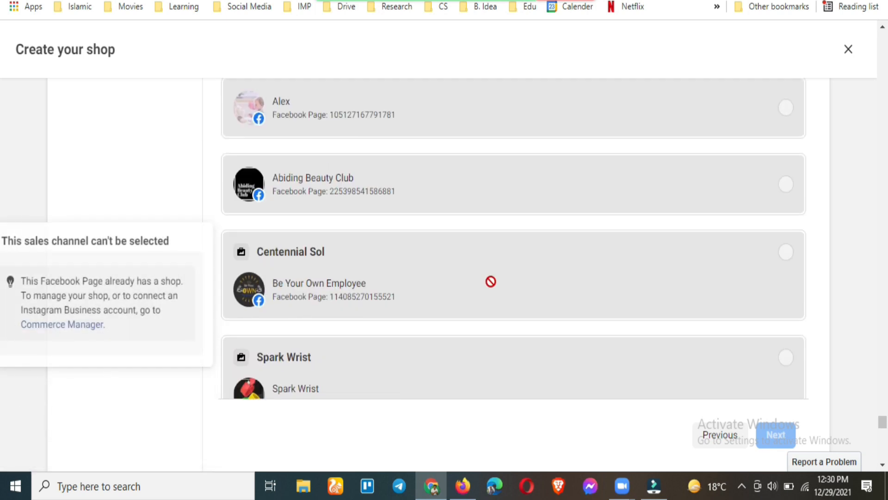
scroll(490, 281, "up", 6)
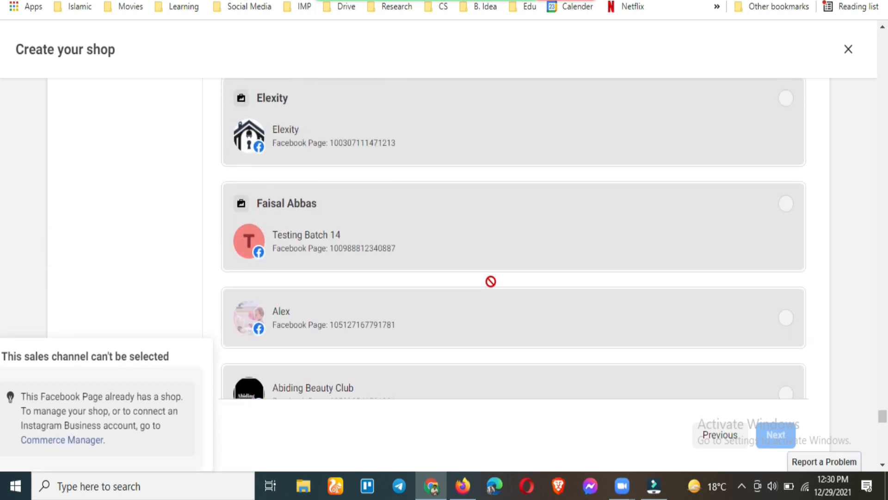
scroll(497, 307, "up", 8)
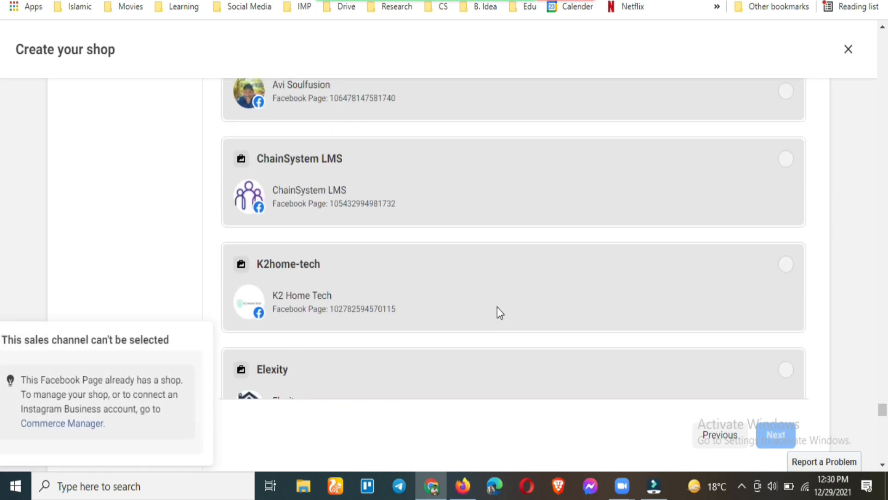
scroll(496, 306, "up", 10)
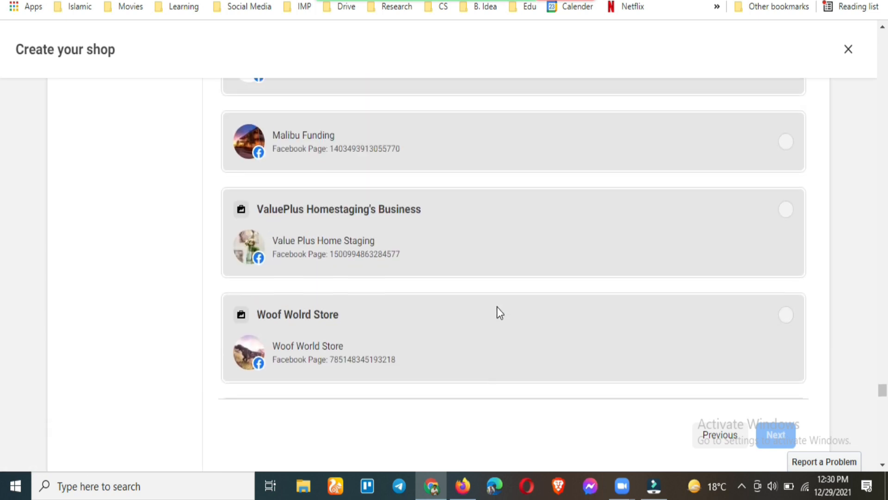
scroll(497, 307, "up", 12)
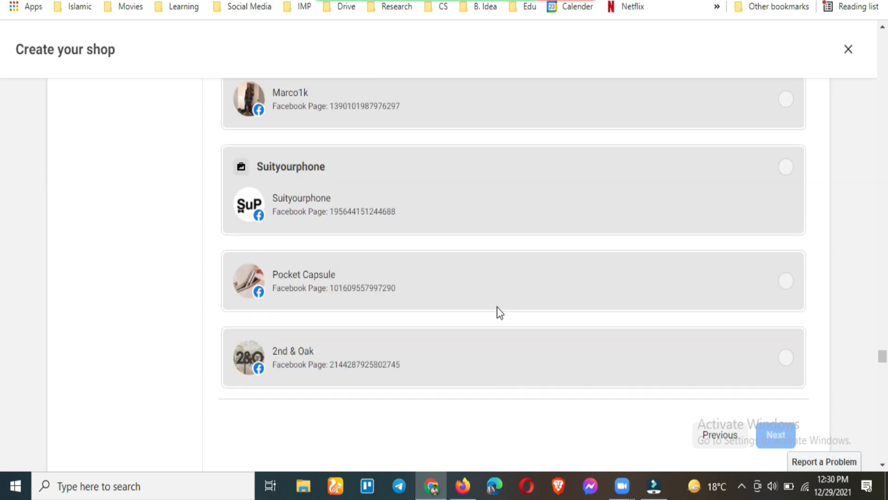
scroll(496, 306, "up", 12)
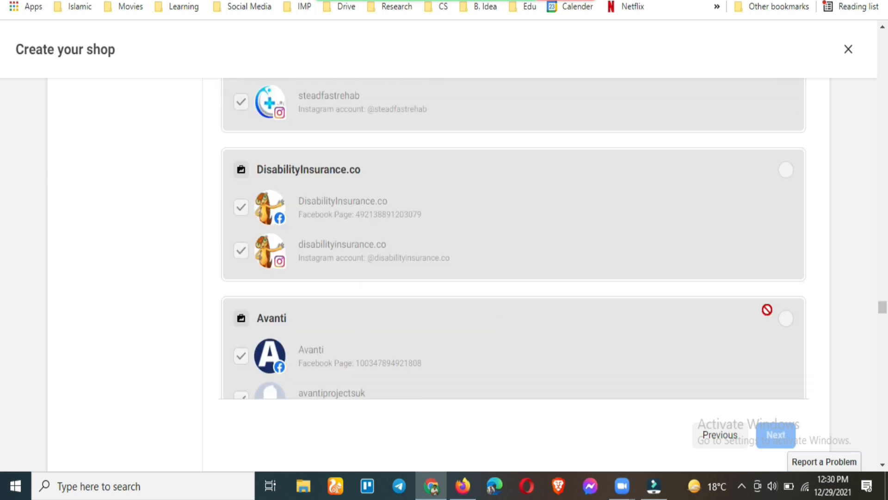
scroll(461, 287, "up", 12)
scroll(463, 283, "up", 12)
scroll(463, 283, "up", 12)
scroll(466, 290, "down", 10)
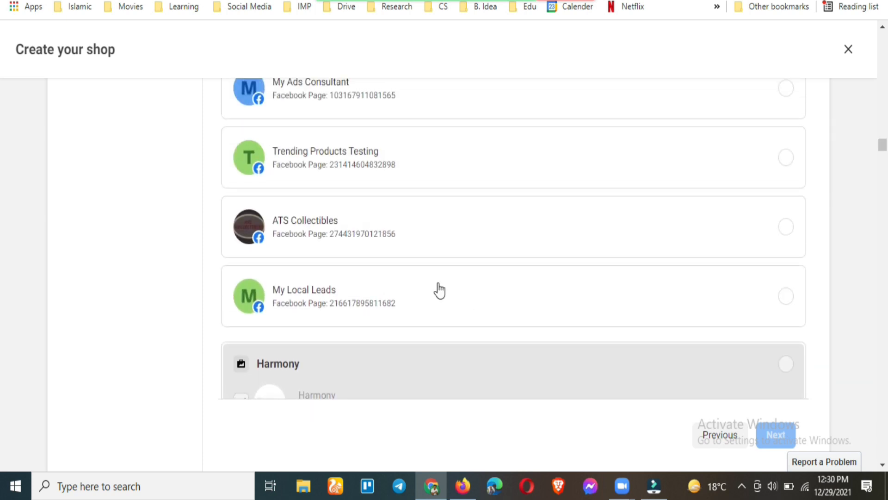
scroll(399, 303, "up", 2)
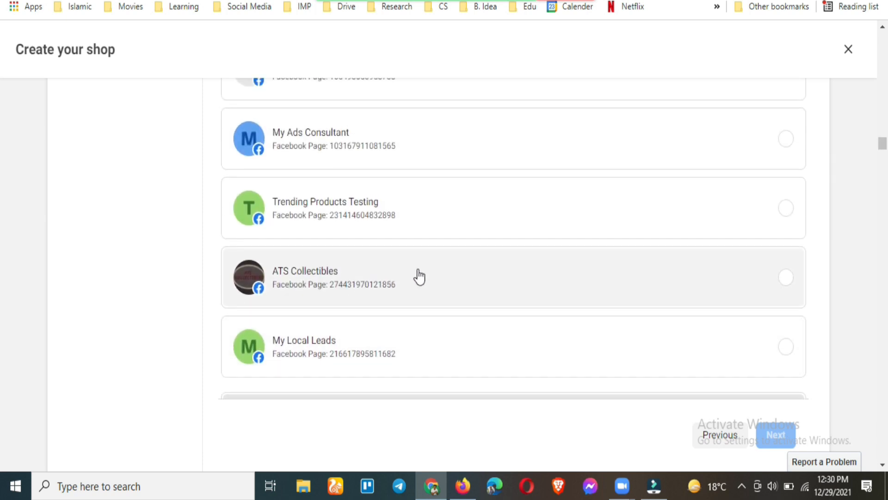
scroll(510, 286, "down", 5)
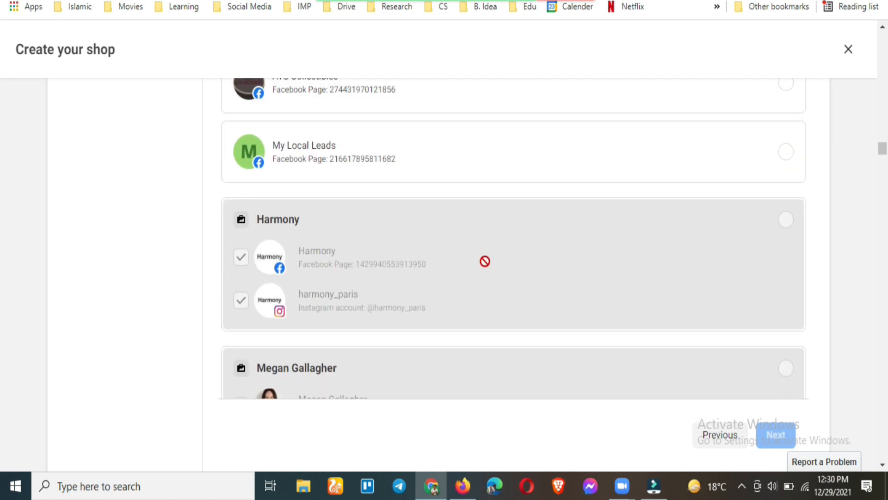
mouse_move(480, 256)
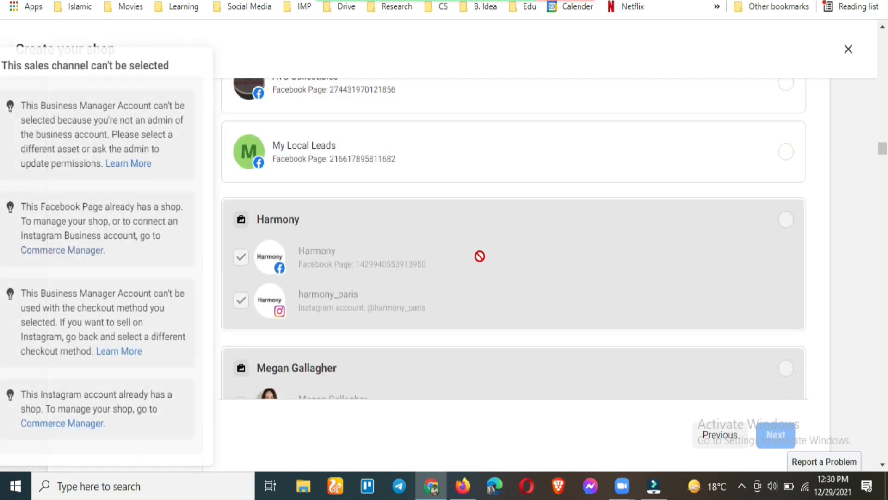
scroll(498, 235, "up", 2)
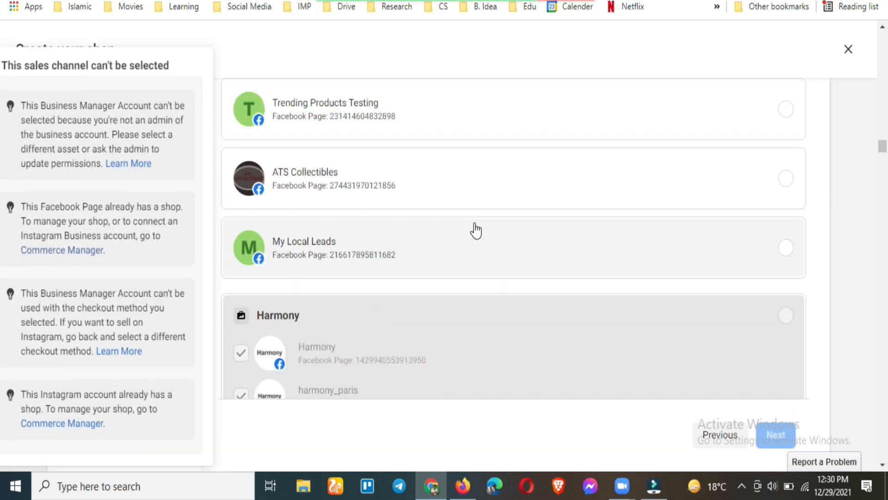
scroll(440, 230, "up", 3)
scroll(458, 236, "up", 1)
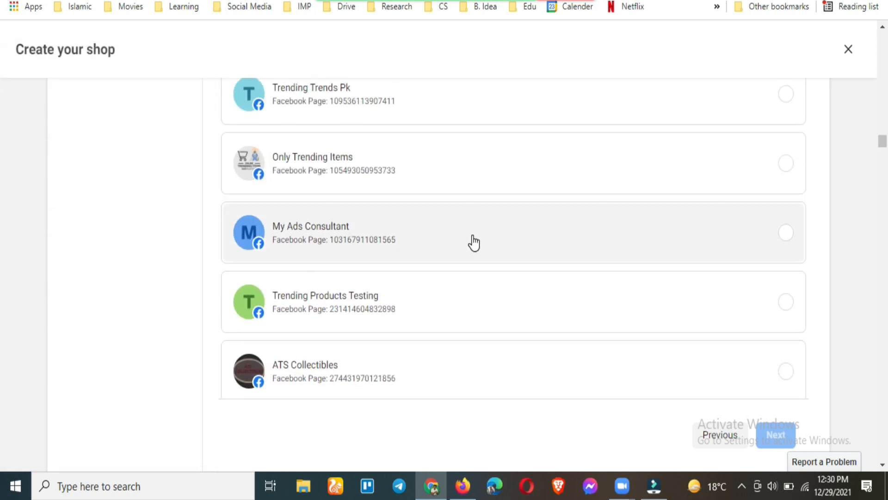
Select the Trending Trends Pk radio button in the sales channels list
scroll(452, 277, "up", 1)
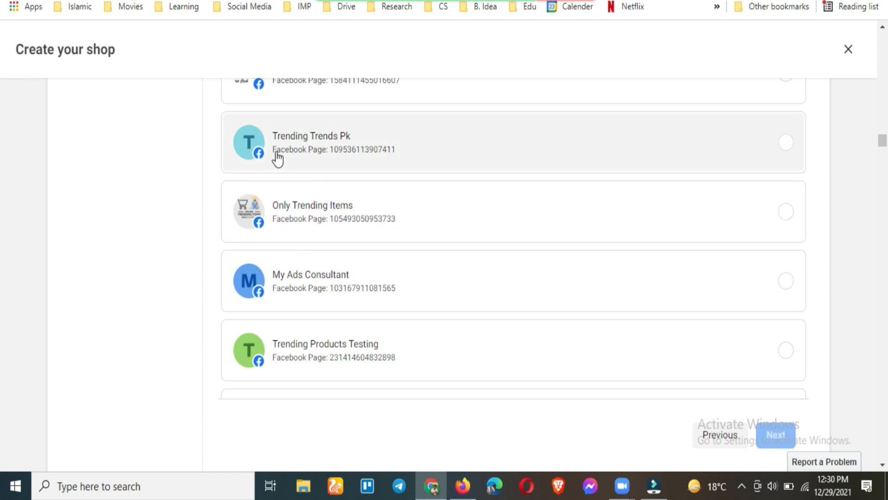
scroll(382, 172, "up", 2)
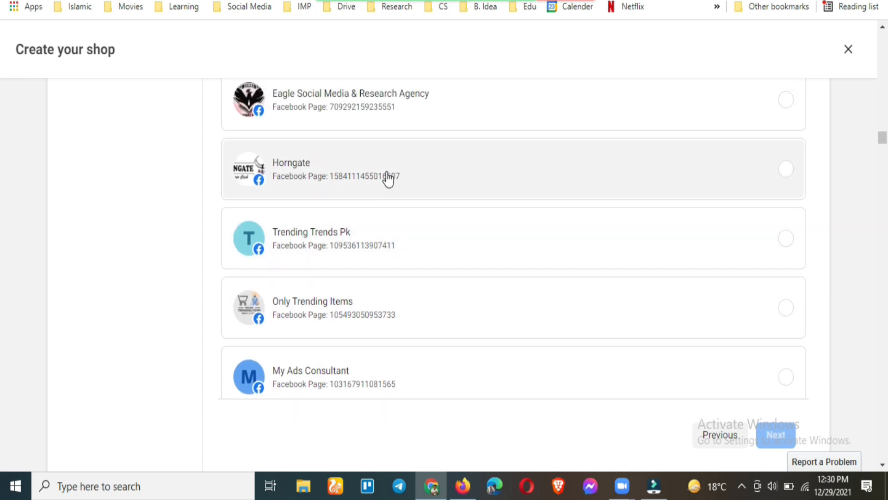
scroll(418, 246, "down", 1)
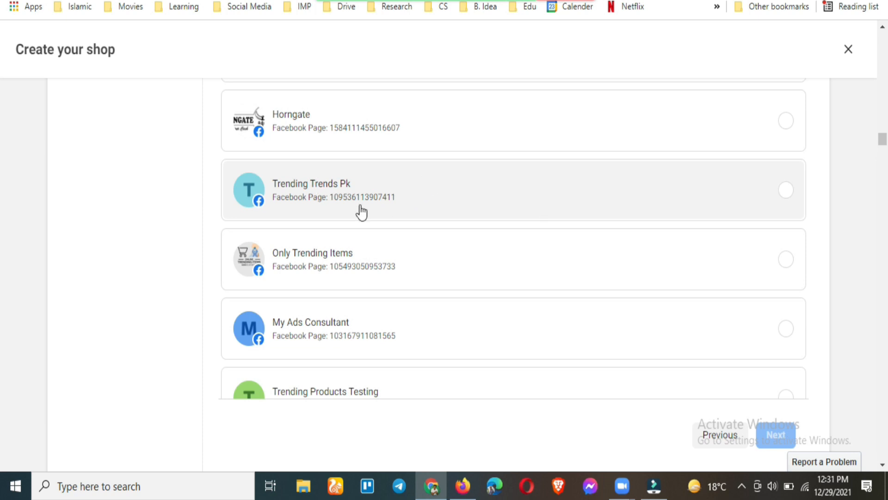
left_click(470, 190)
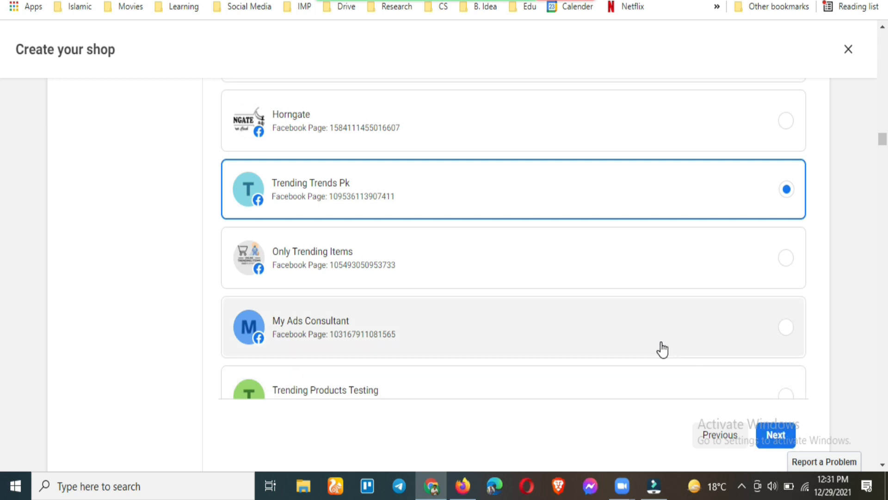
scroll(554, 309, "up", 15)
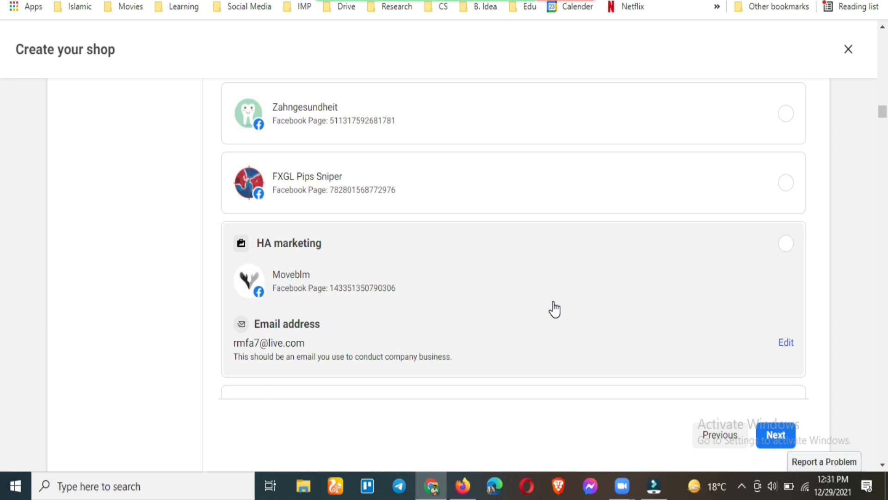
scroll(554, 309, "up", 12)
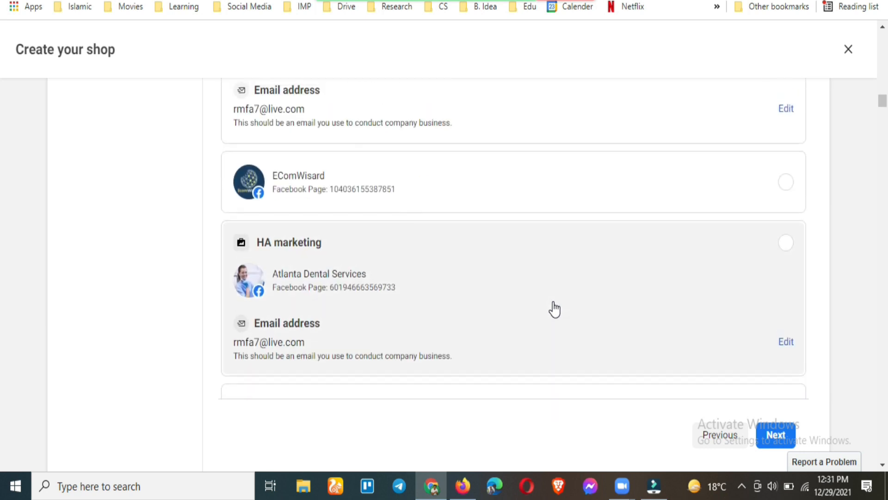
scroll(554, 309, "up", 3)
scroll(554, 309, "down", 3)
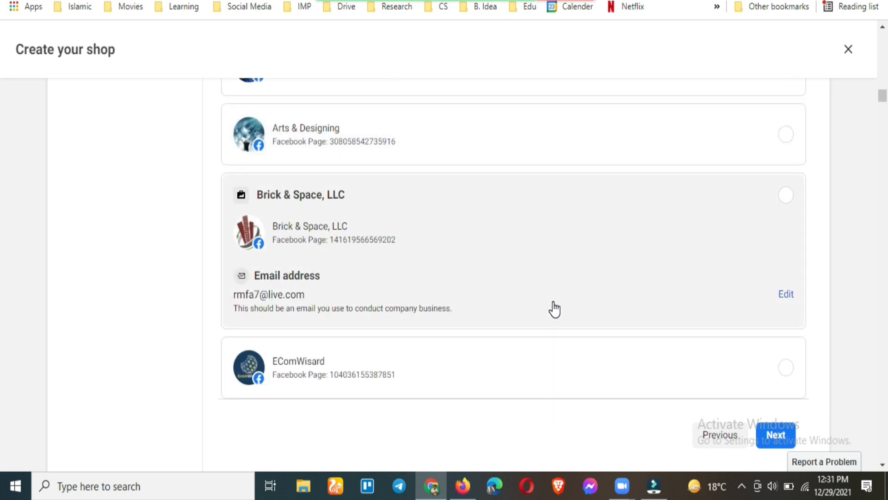
scroll(554, 308, "up", 1)
scroll(554, 309, "up", 4)
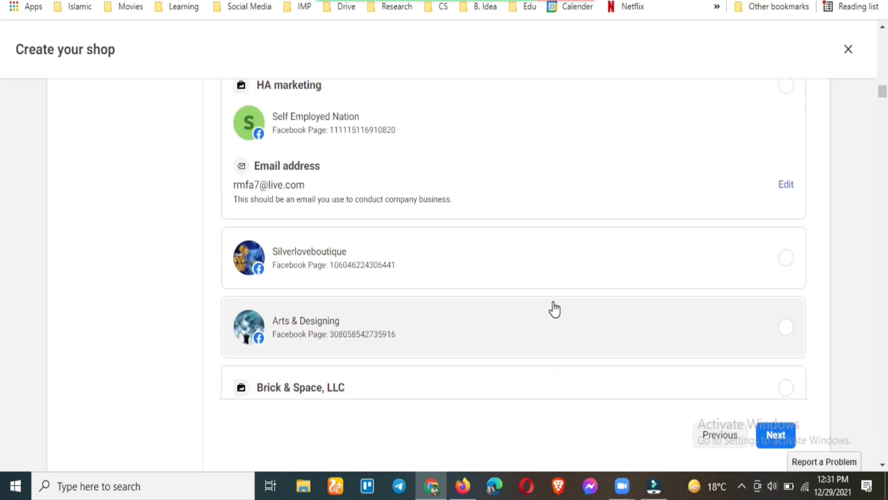
scroll(554, 309, "up", 8)
scroll(554, 309, "down", 8)
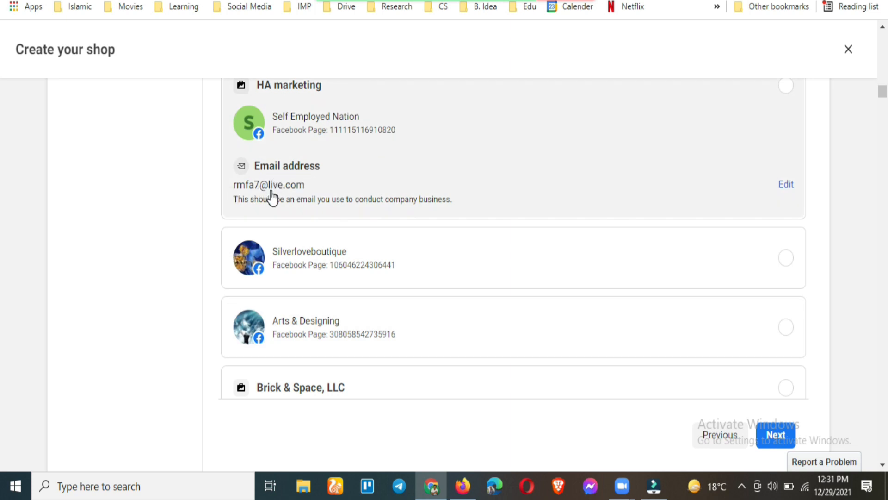
scroll(419, 217, "up", 2)
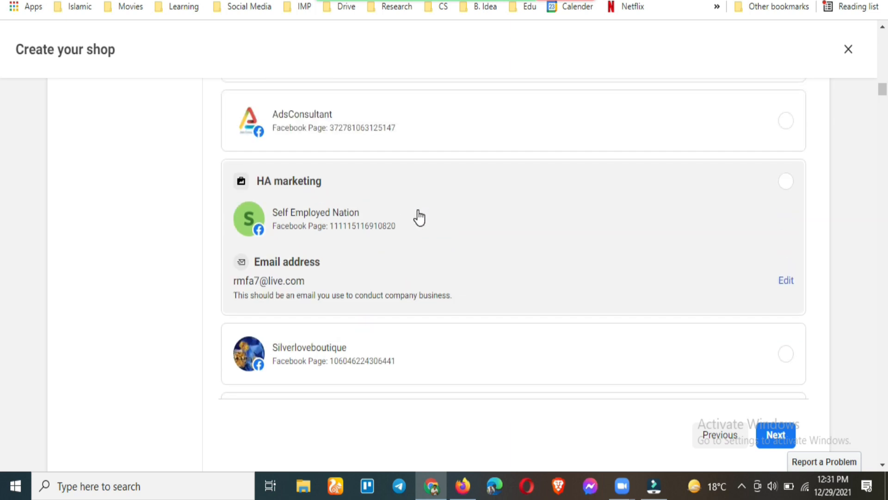
scroll(420, 217, "up", 9)
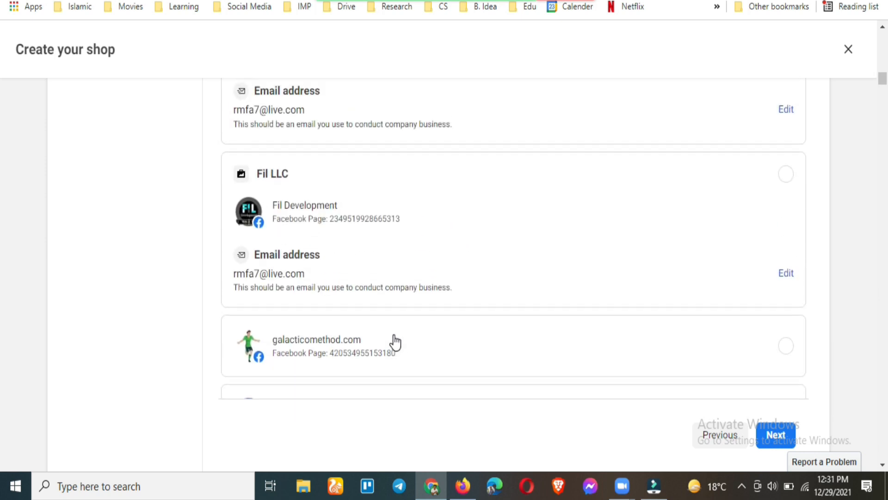
scroll(396, 342, "down", 16)
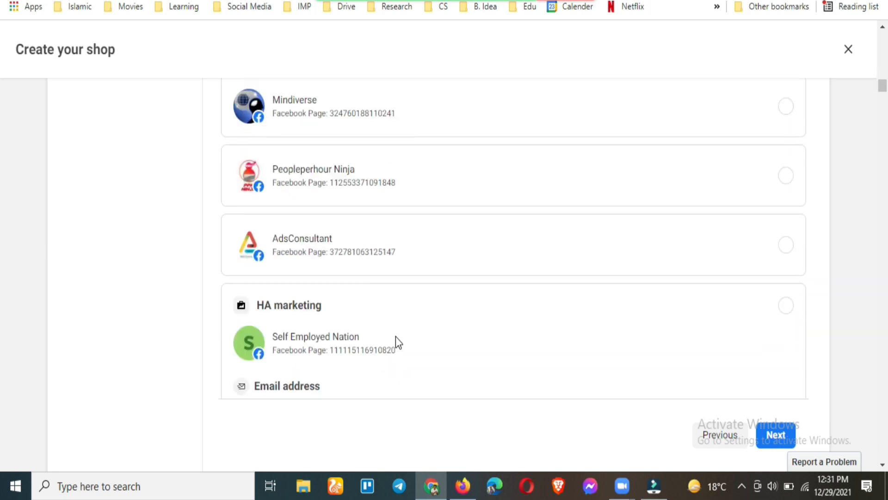
scroll(395, 337, "down", 15)
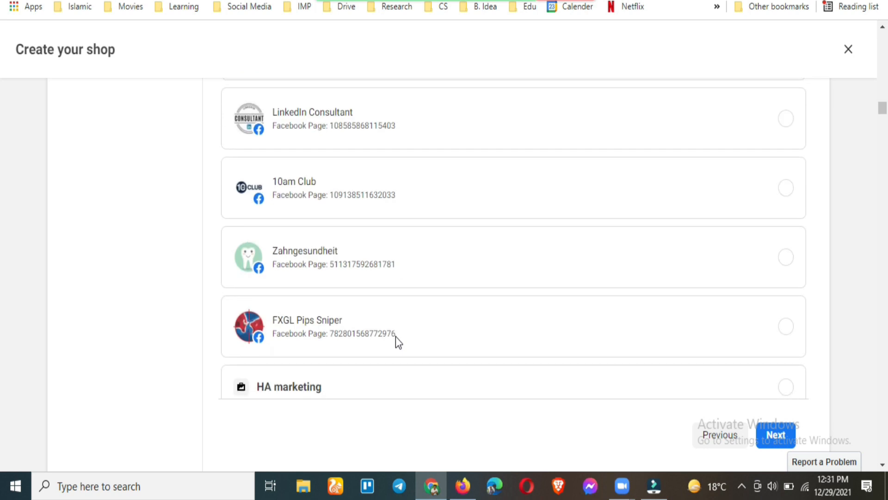
scroll(406, 341, "down", 12)
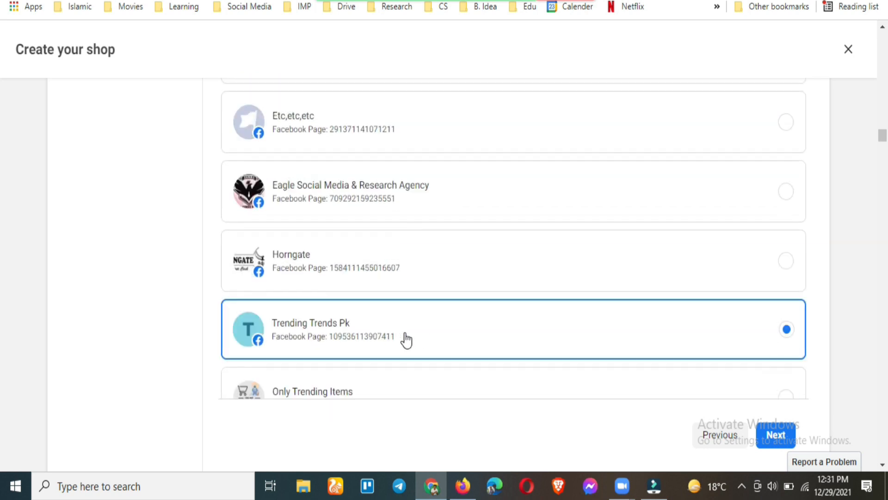
scroll(406, 341, "up", 3)
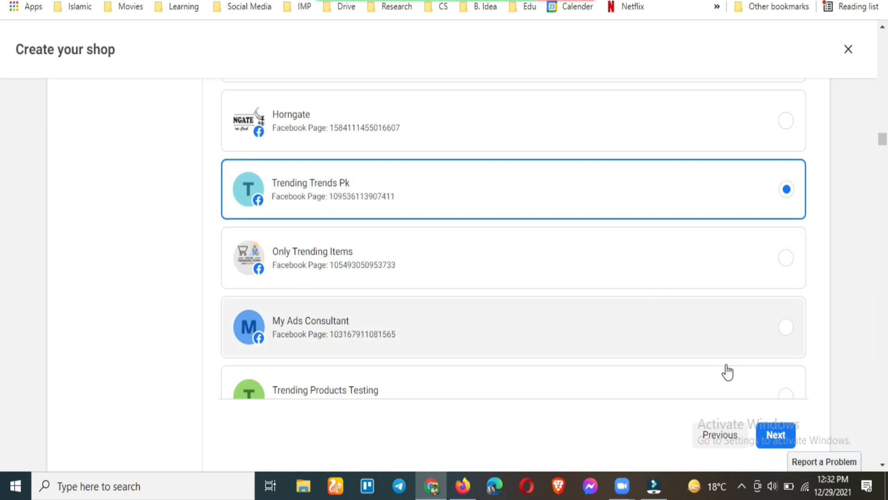
Advance to the Connect Business Account step and load more business accounts
left_click(761, 444)
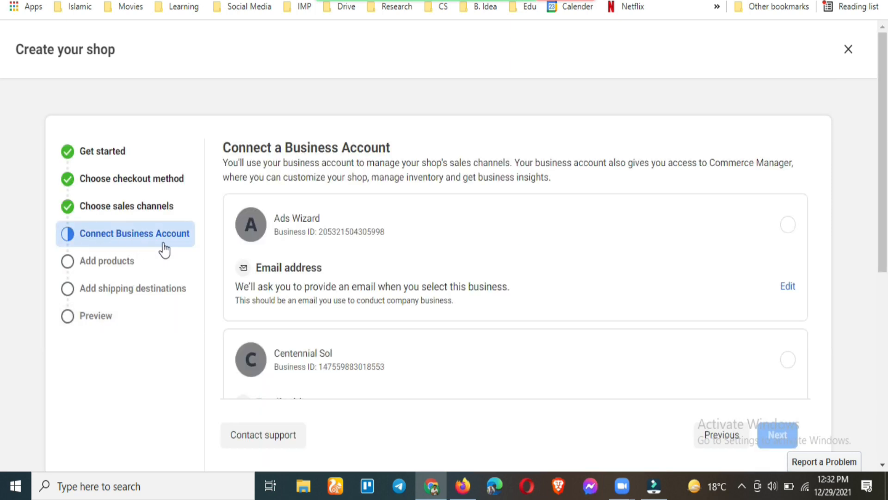
scroll(345, 281, "down", 7)
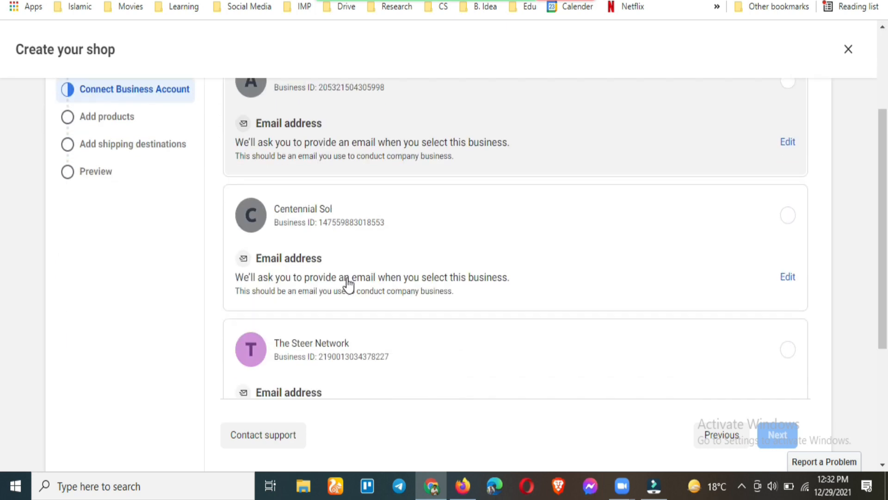
scroll(348, 285, "up", 3)
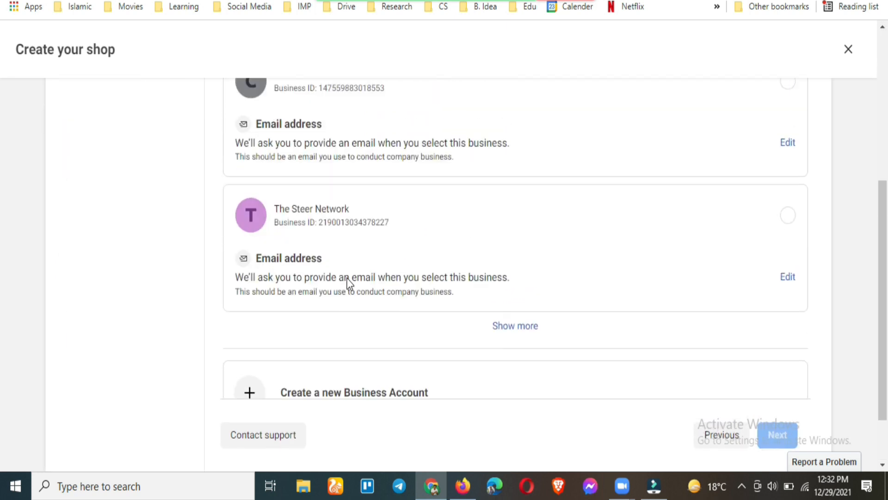
scroll(347, 284, "down", 1)
scroll(347, 283, "up", 3)
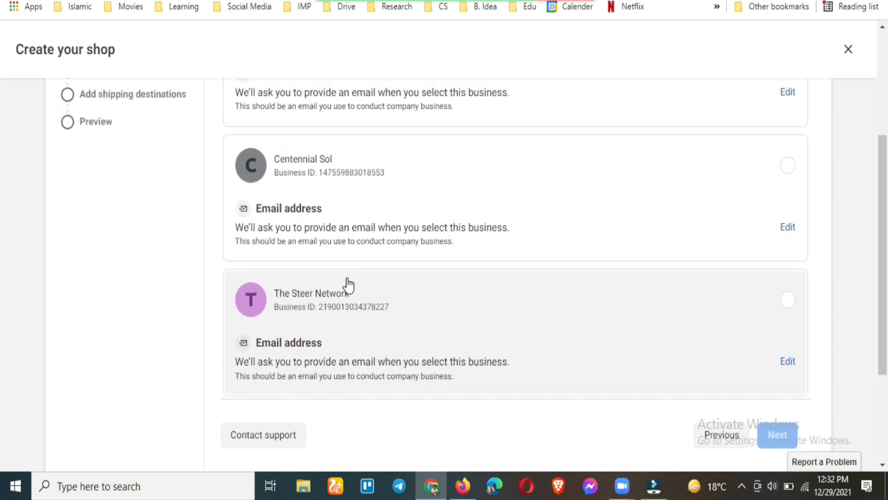
scroll(351, 234, "down", 2)
scroll(378, 252, "down", 1)
left_click(511, 345)
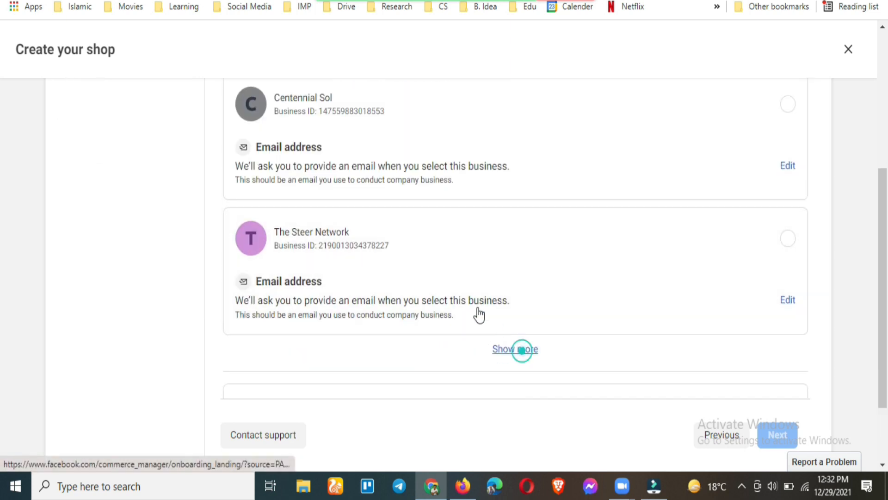
Scroll the business list, begin creating a new business account, then cancel it
scroll(402, 278, "down", 1)
scroll(394, 276, "down", 4)
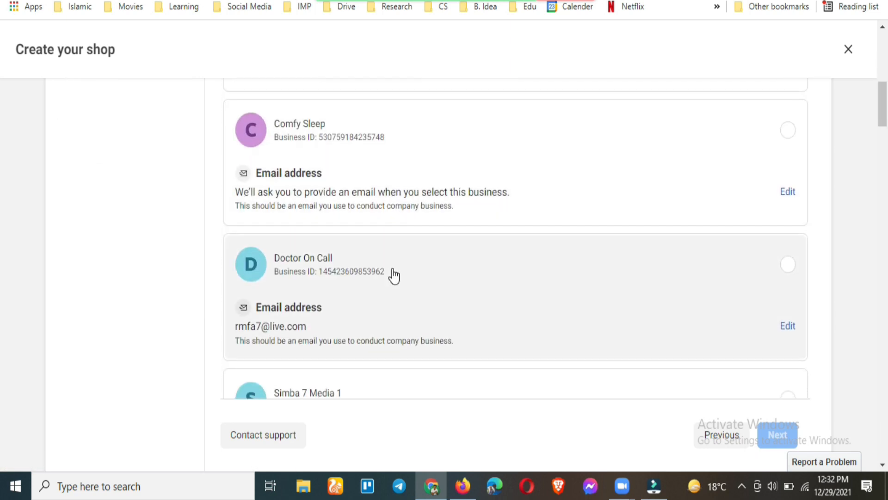
scroll(394, 276, "down", 5)
scroll(394, 276, "down", 20)
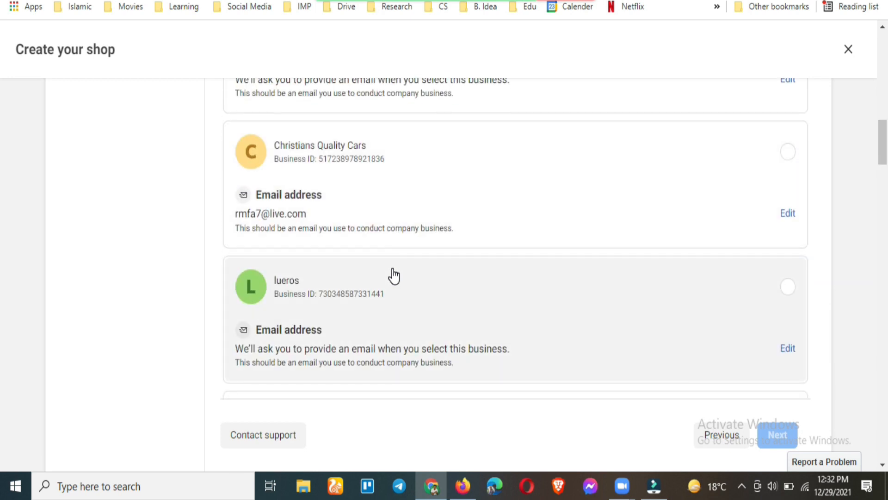
scroll(394, 275, "down", 15)
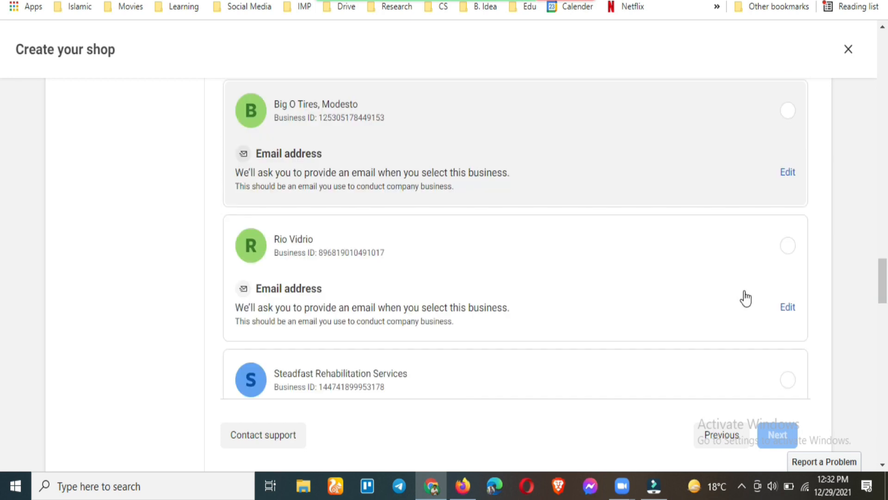
left_click_drag(885, 376, 885, 453)
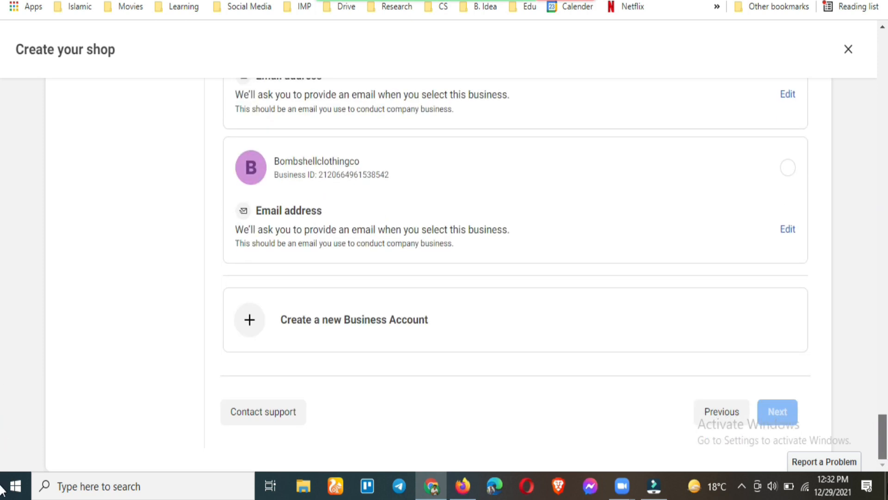
left_click(374, 328)
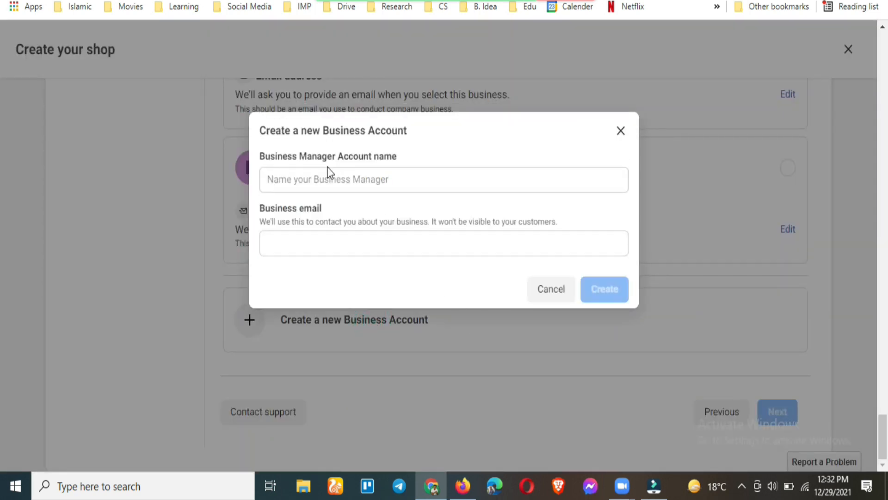
left_click(305, 180)
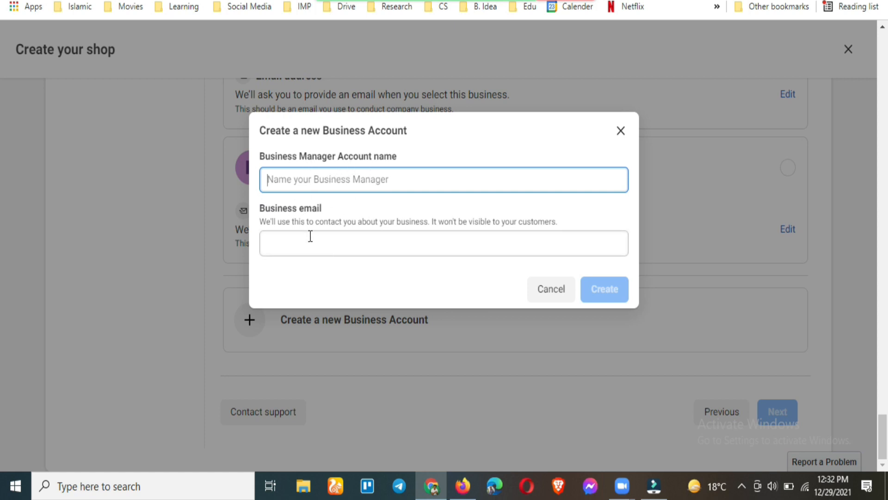
left_click(560, 290)
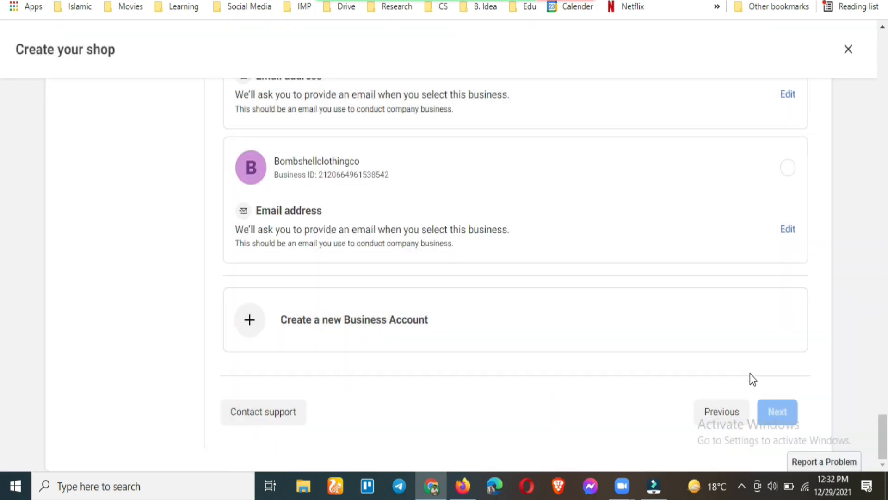
Scroll back through the existing business accounts
left_click_drag(885, 419, 870, 45)
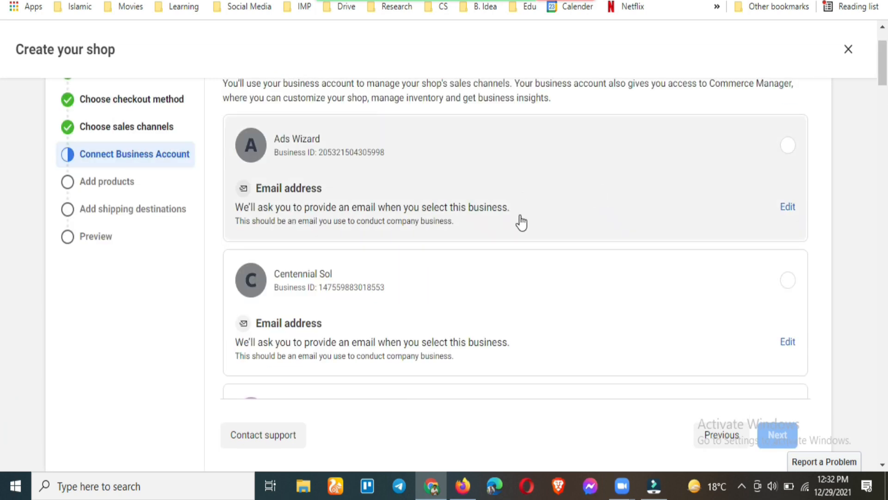
scroll(520, 222, "down", 3)
scroll(518, 227, "down", 8)
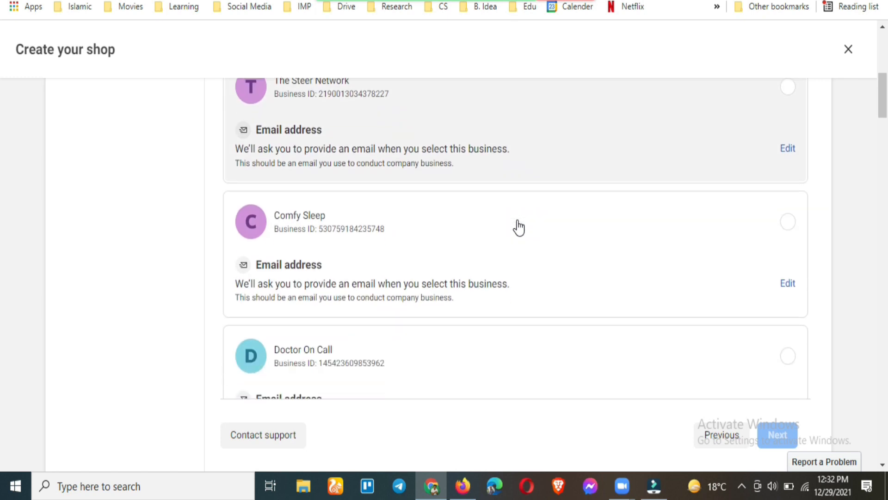
scroll(609, 242, "up", 8)
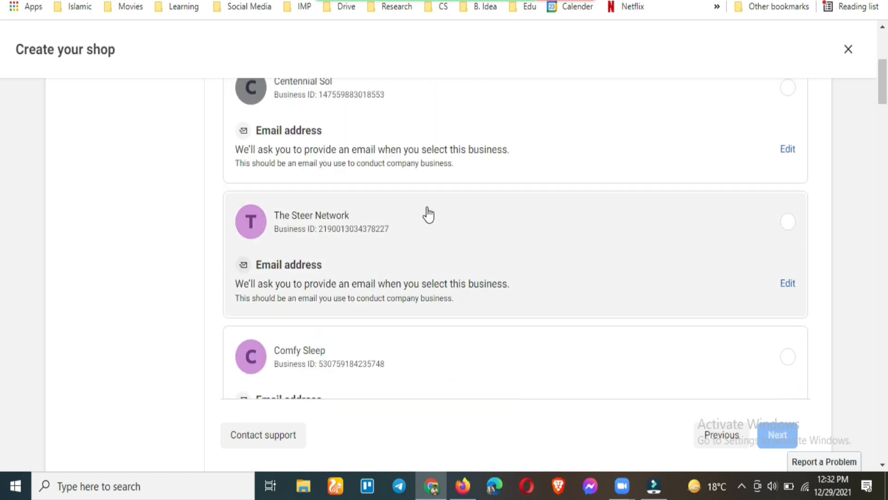
scroll(837, 200, "up", 1)
Connect the Centennial Sol business and confirm it with the business email address
left_click(787, 136)
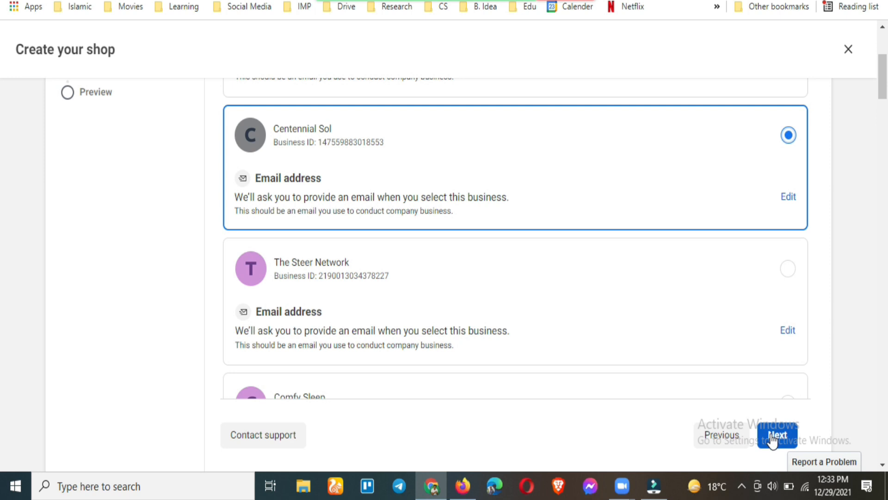
left_click(770, 435)
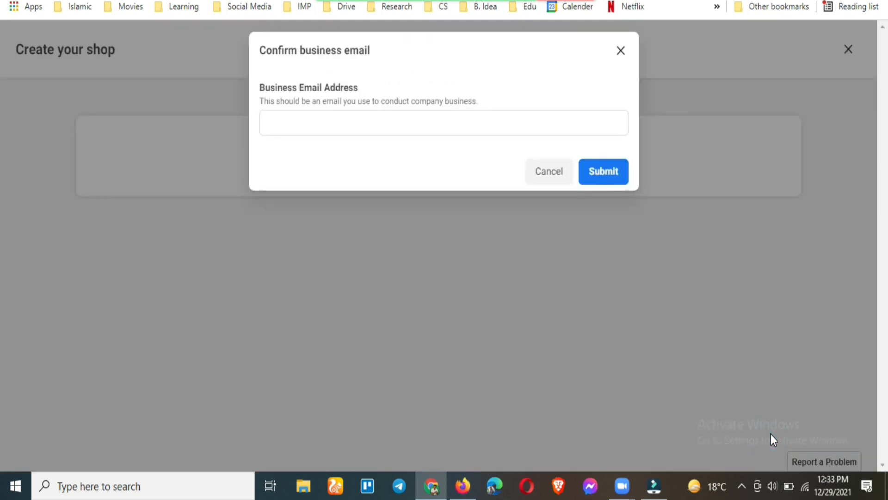
left_click(435, 214)
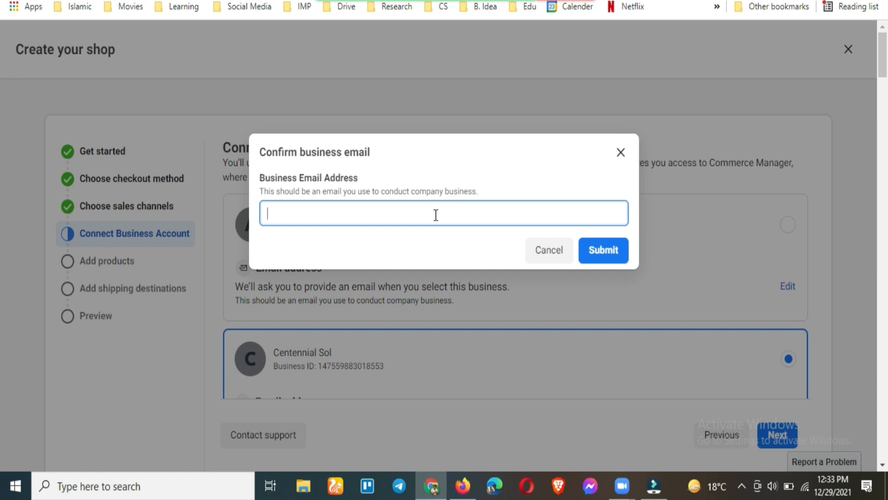
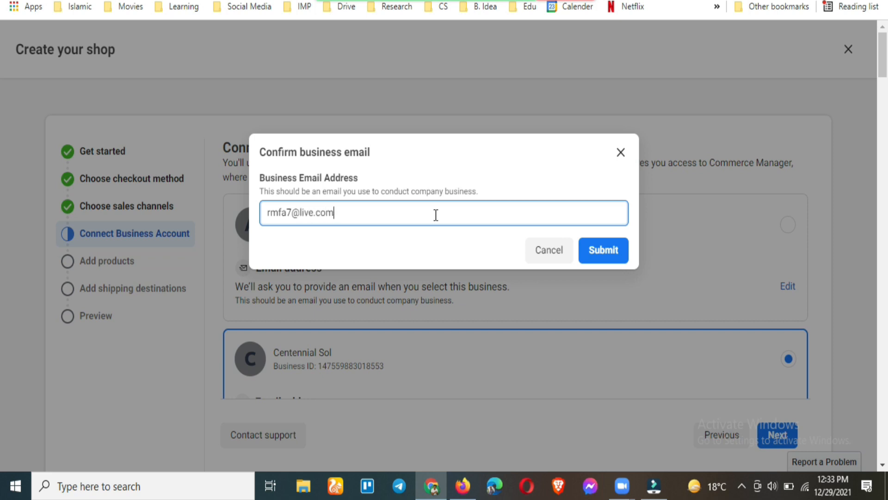
left_click(615, 254)
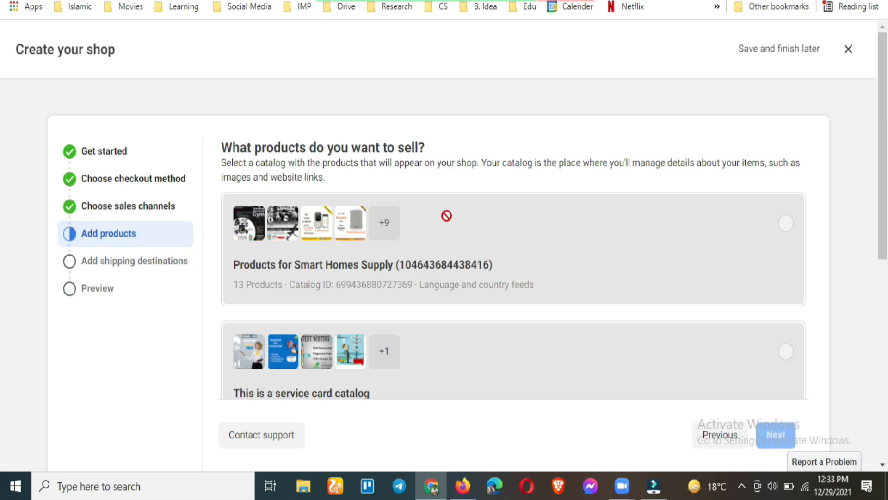
Skip the unavailable catalogs and create a new catalog named 'Trending Trends PK'
scroll(438, 218, "down", 2)
scroll(495, 221, "down", 2)
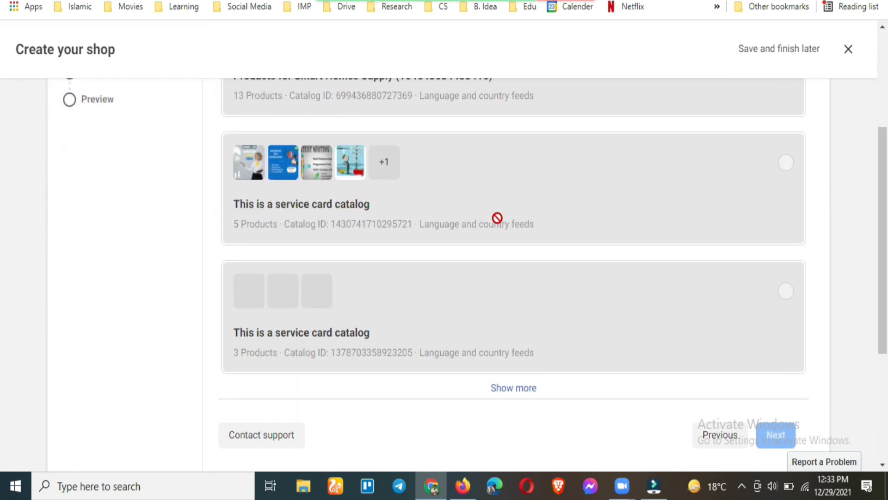
scroll(432, 262, "down", 2)
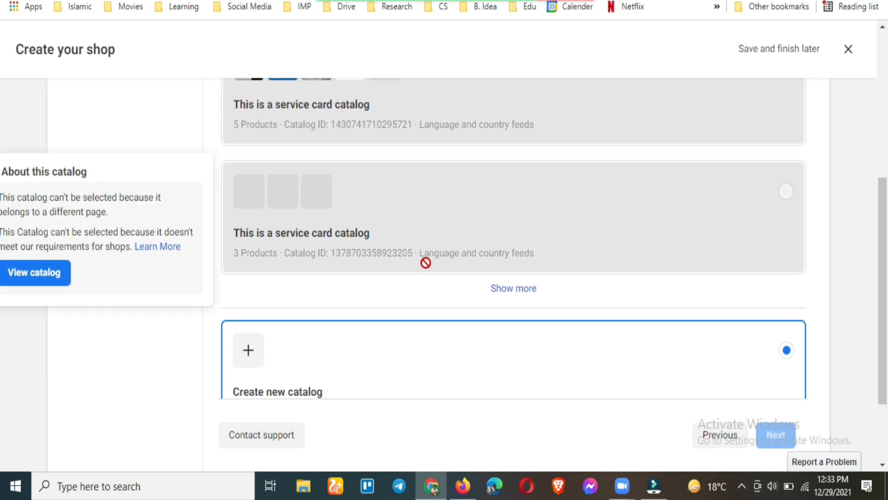
scroll(449, 237, "up", 3)
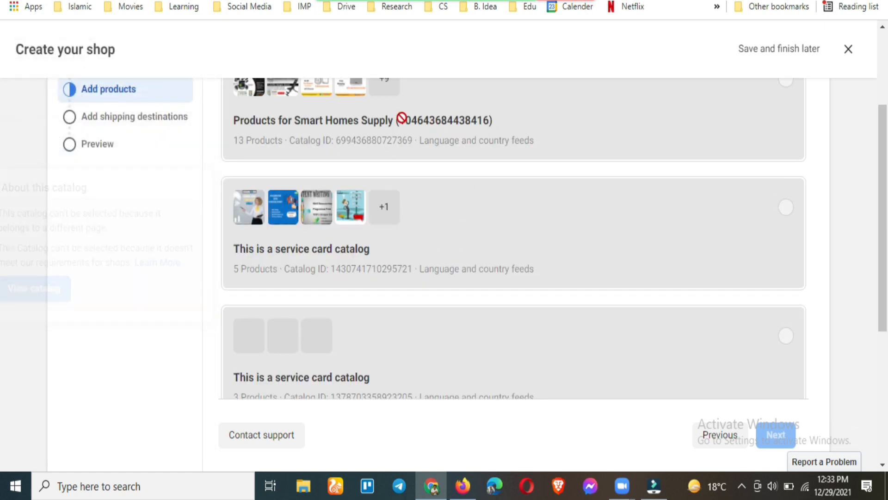
mouse_move(428, 255)
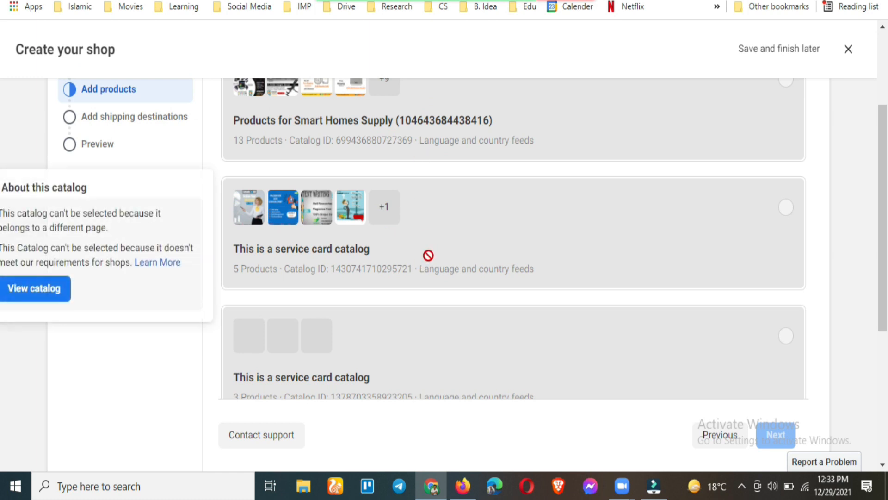
mouse_move(434, 151)
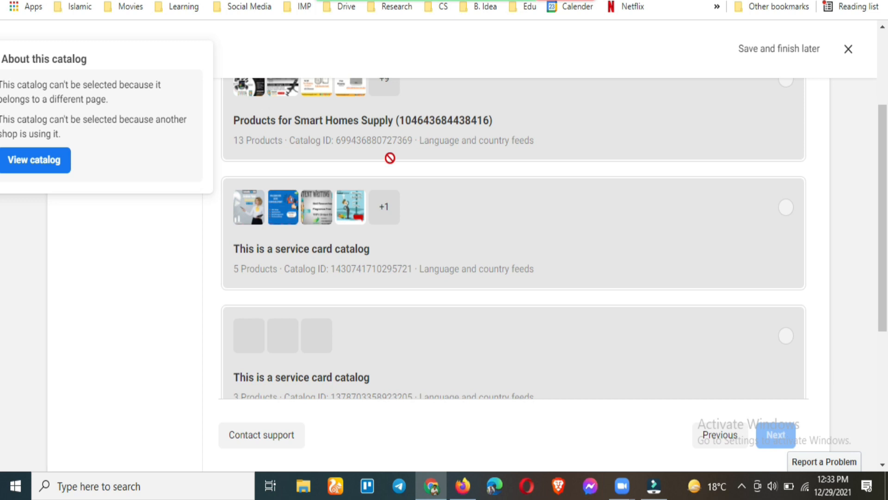
scroll(387, 166, "down", 3)
scroll(432, 218, "down", 2)
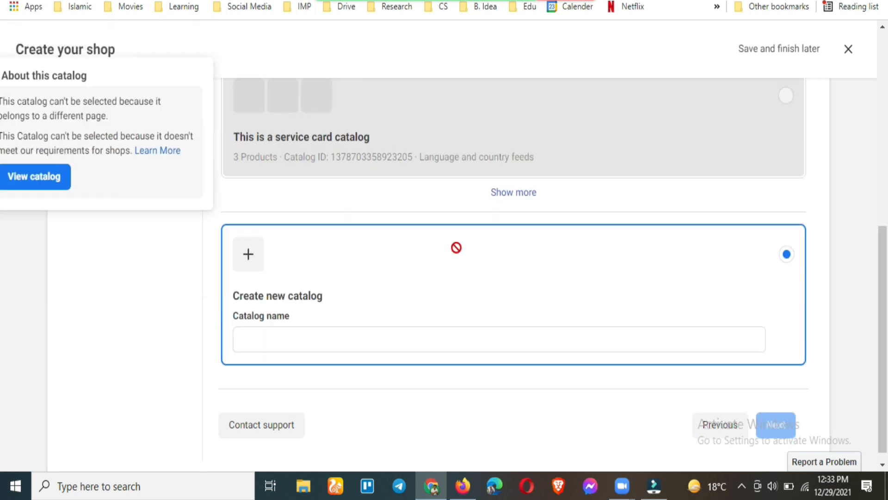
left_click(377, 337)
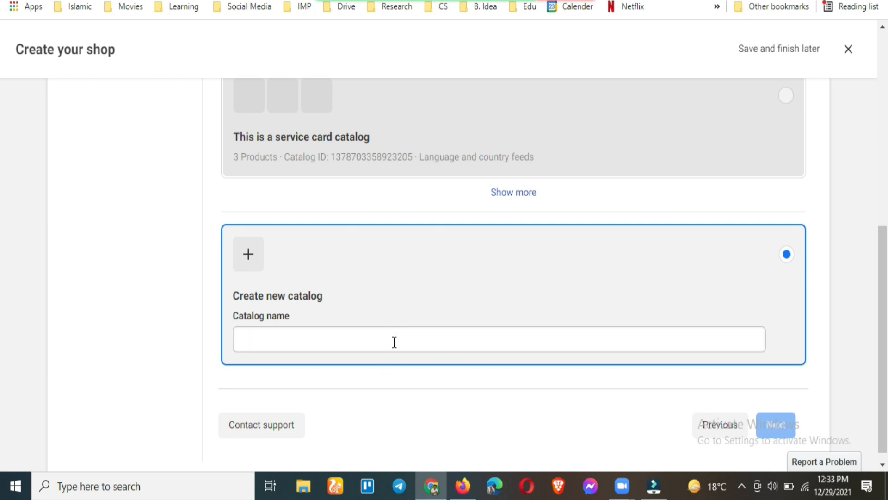
left_click(394, 342)
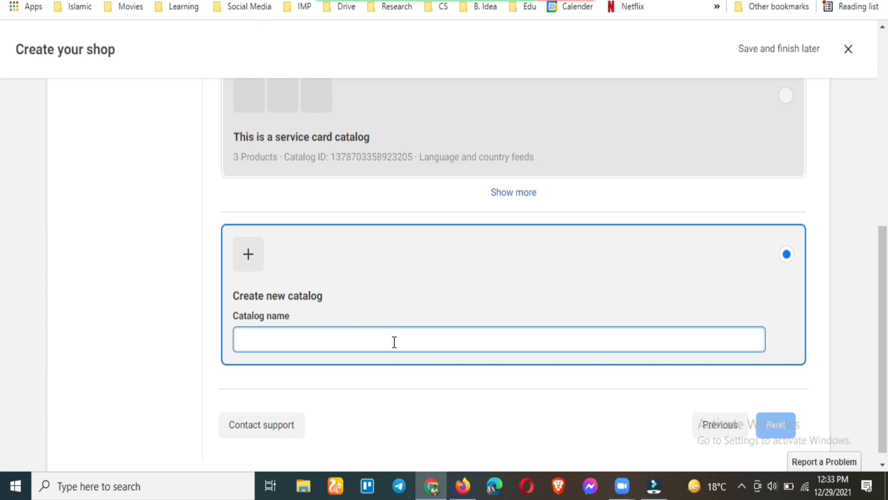
type("T")
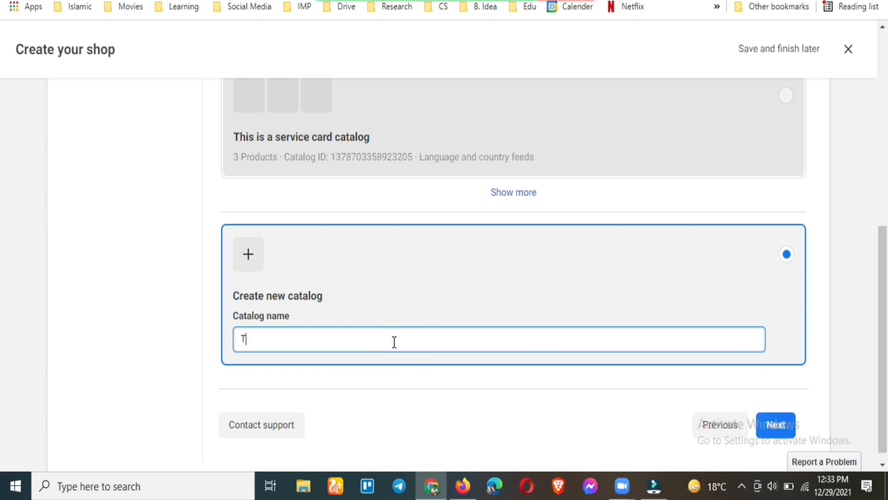
type("rending Trends PK")
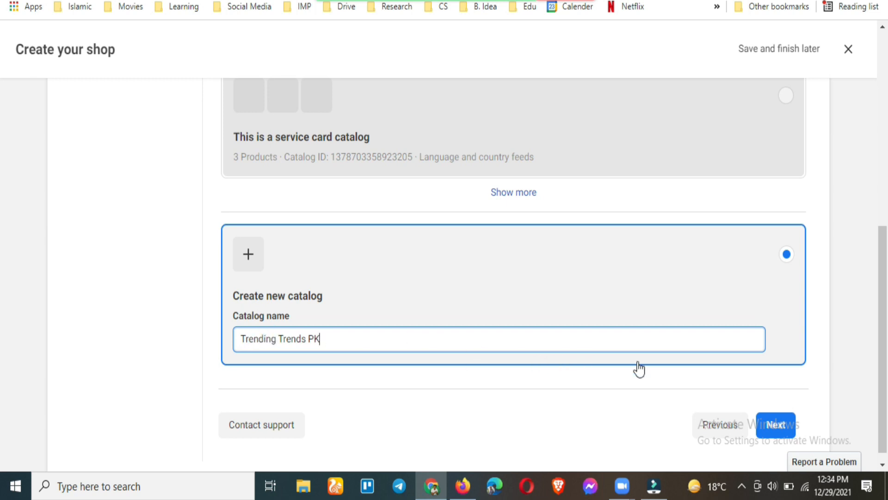
left_click(776, 425)
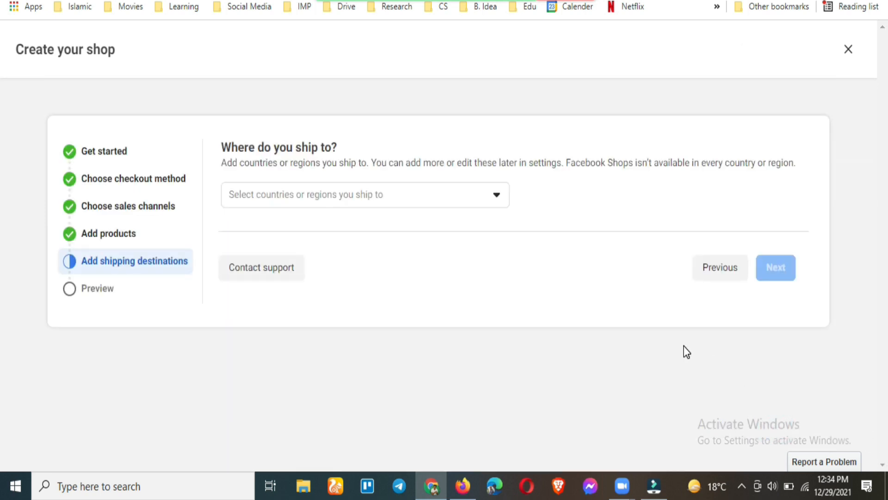
Set Pakistan as the only shipping destination and continue to the preview
left_click(485, 200)
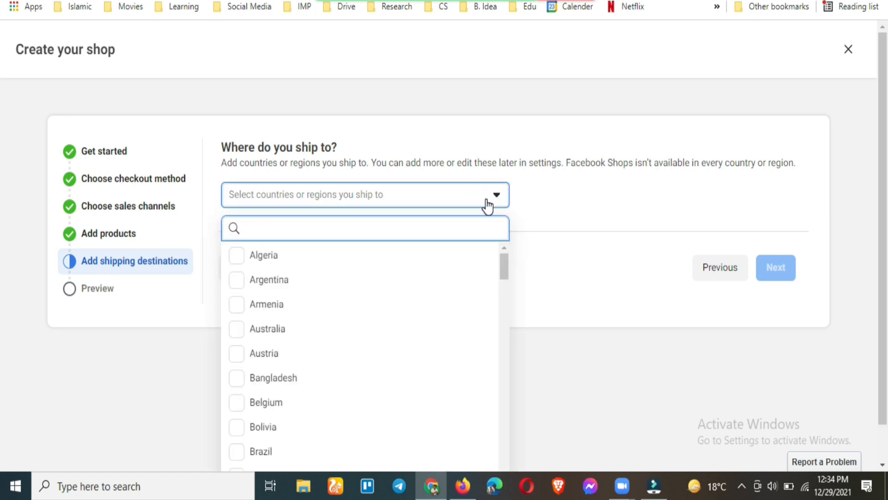
type("paki")
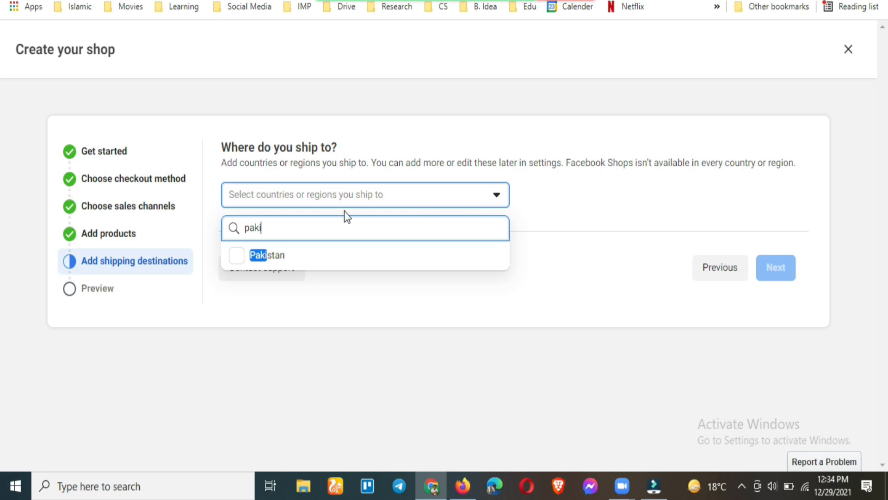
left_click(273, 258)
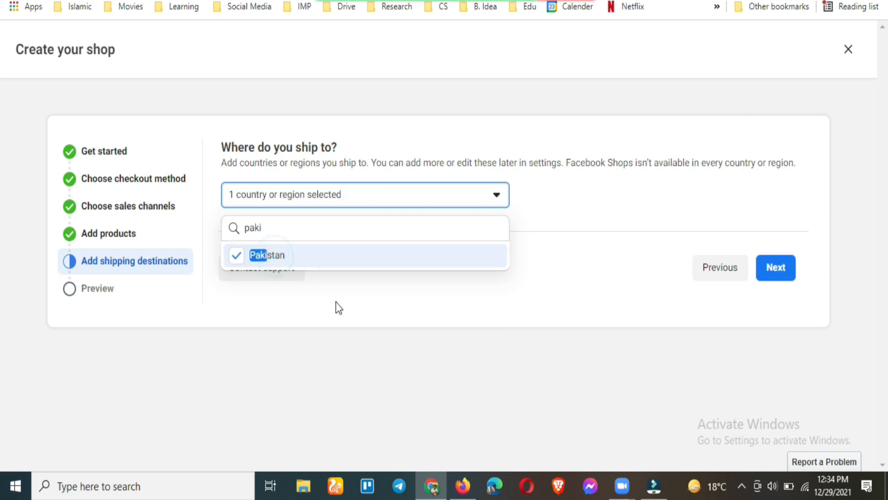
left_click(359, 320)
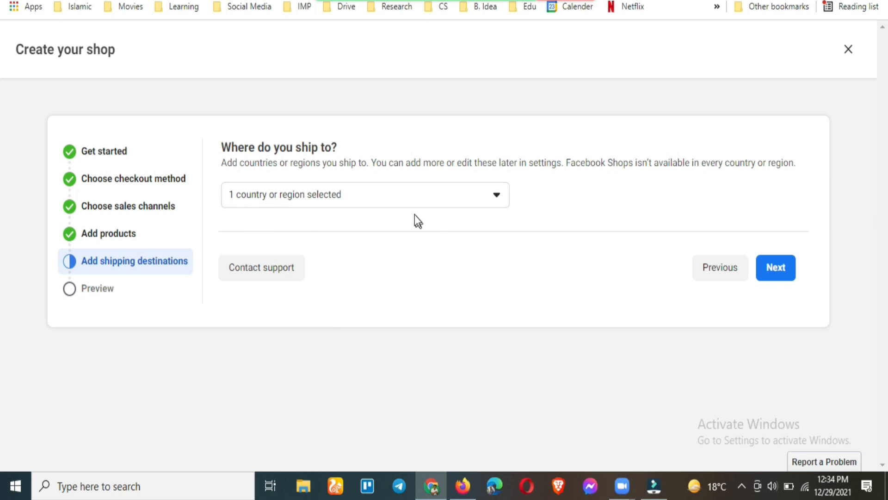
left_click(777, 271)
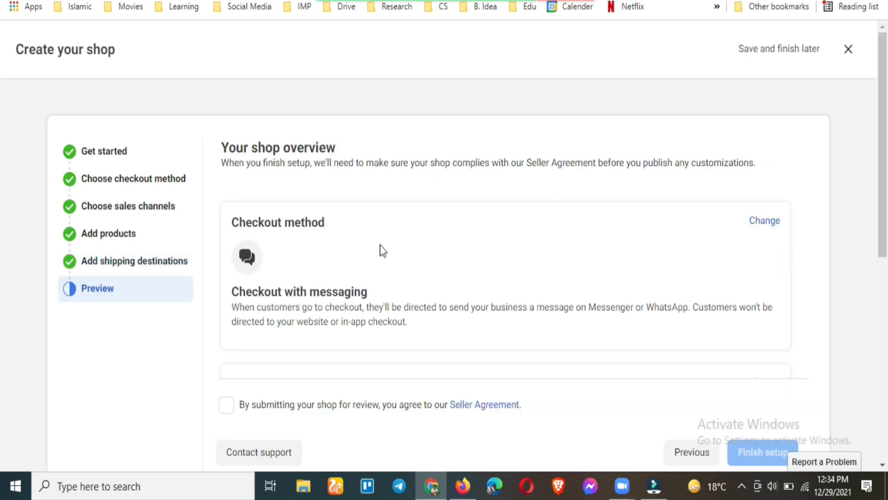
Accept the Seller Agreement on the shop overview and finish the shop setup
scroll(379, 245, "down", 1)
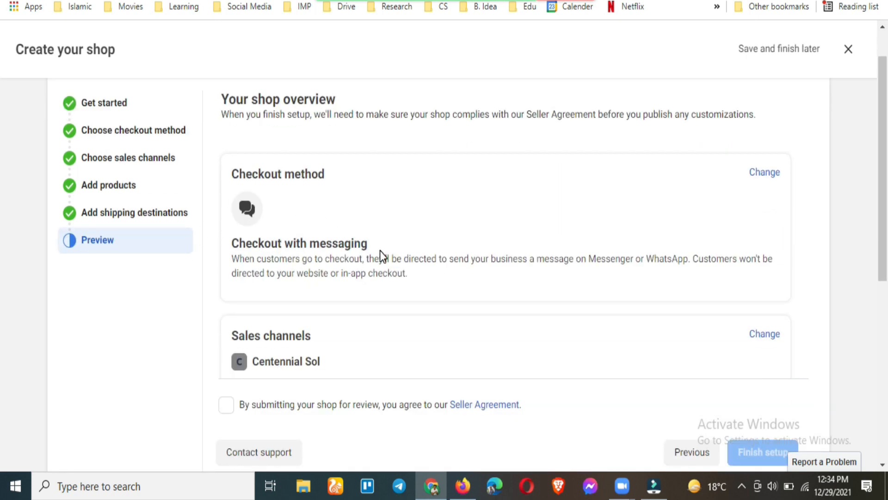
scroll(348, 244, "down", 7)
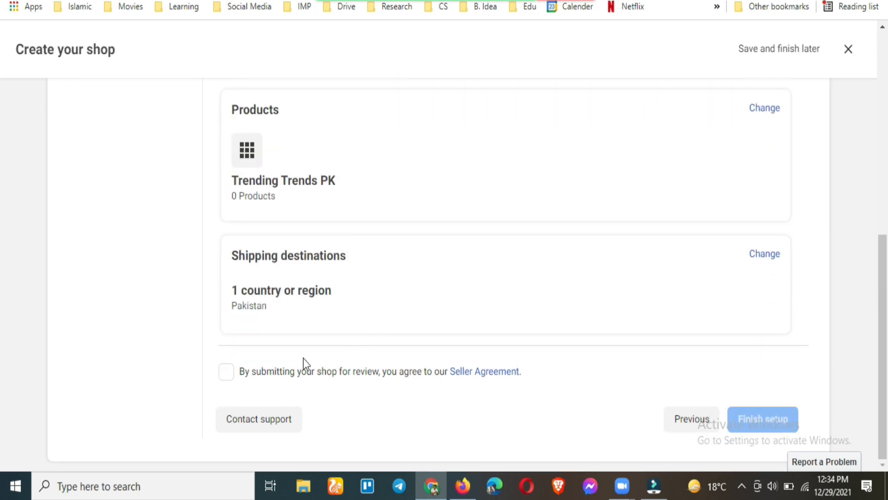
left_click(226, 374)
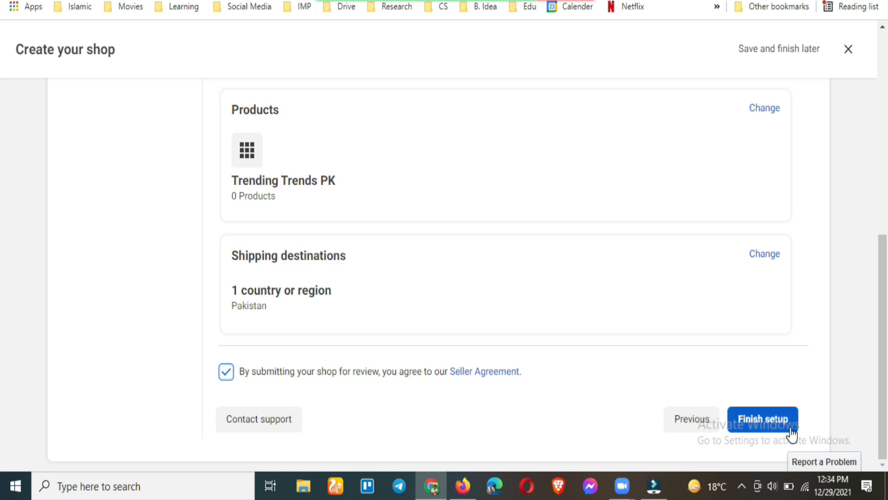
scroll(159, 194, "up", 10)
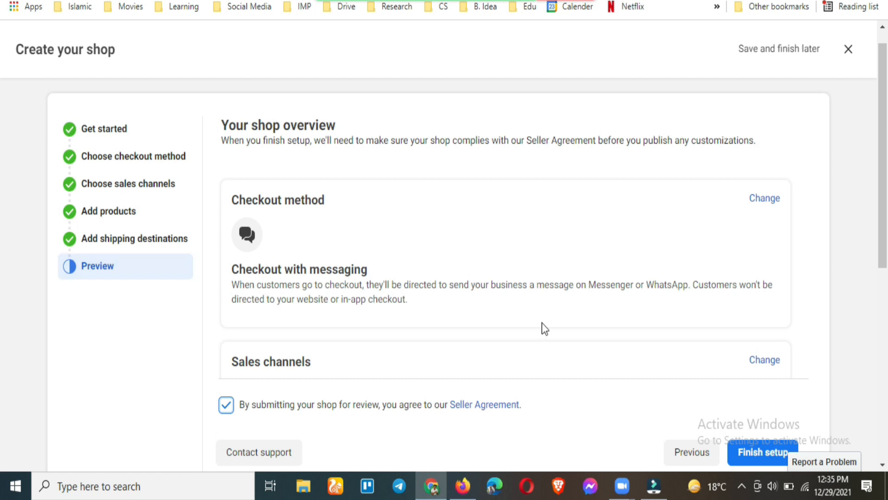
scroll(542, 324, "down", 8)
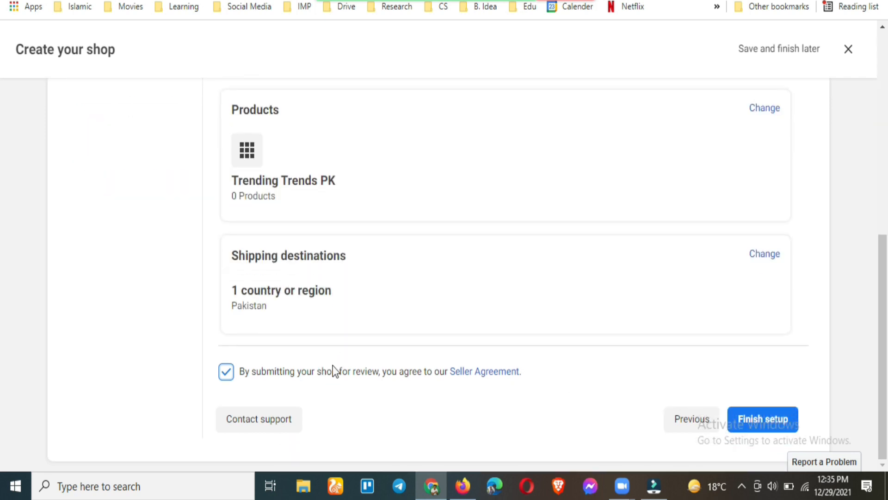
left_click(769, 422)
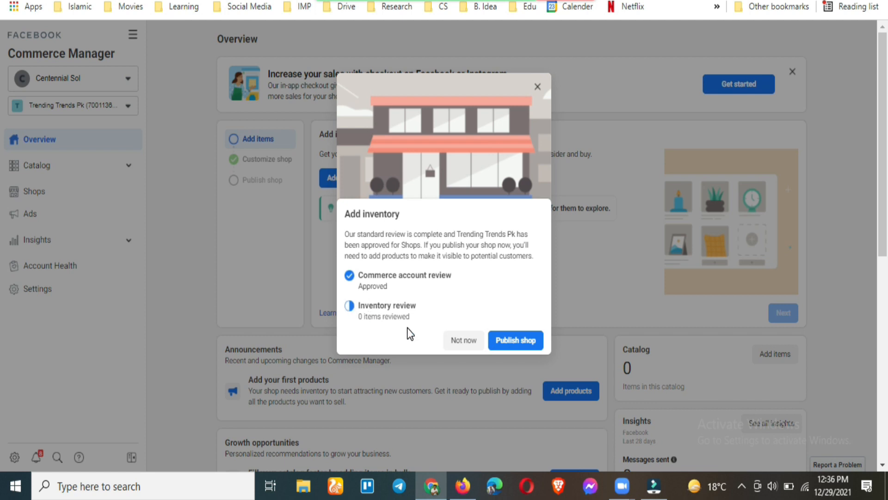
Decline publishing with Not now and go to Add items
left_click(463, 340)
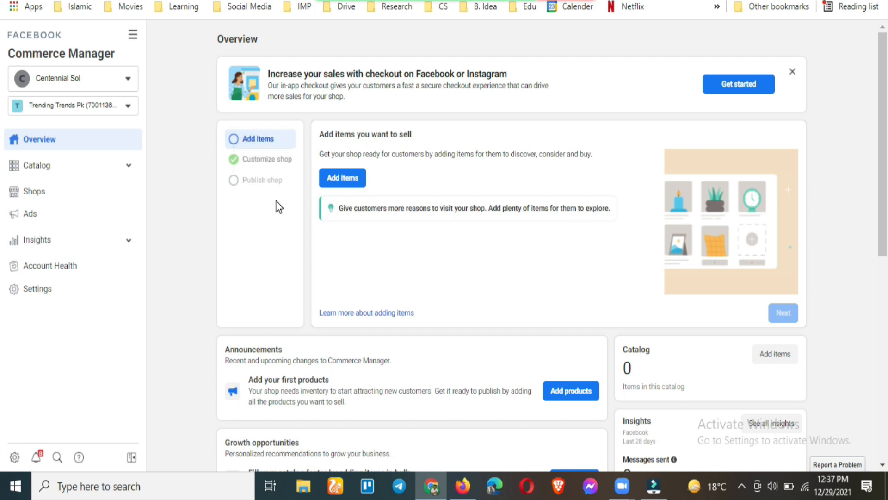
left_click(363, 179)
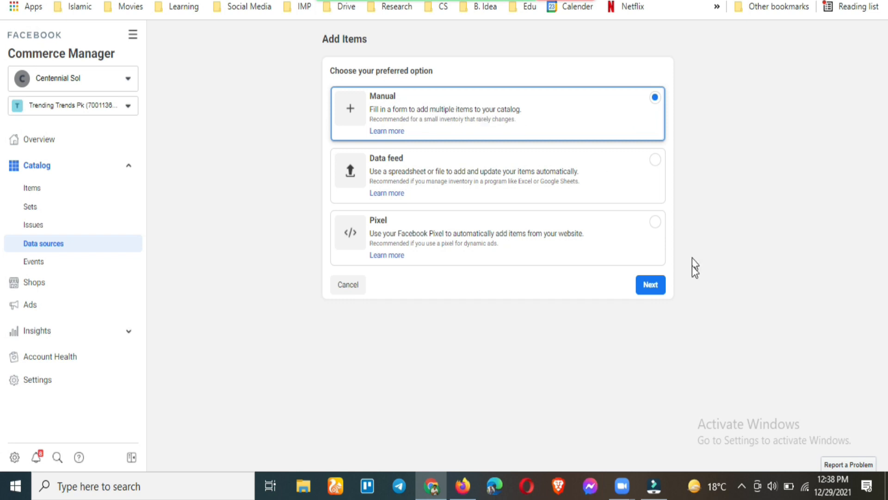
Continue with Manual entry to the Add multiple items form and scroll its table sideways
left_click(656, 288)
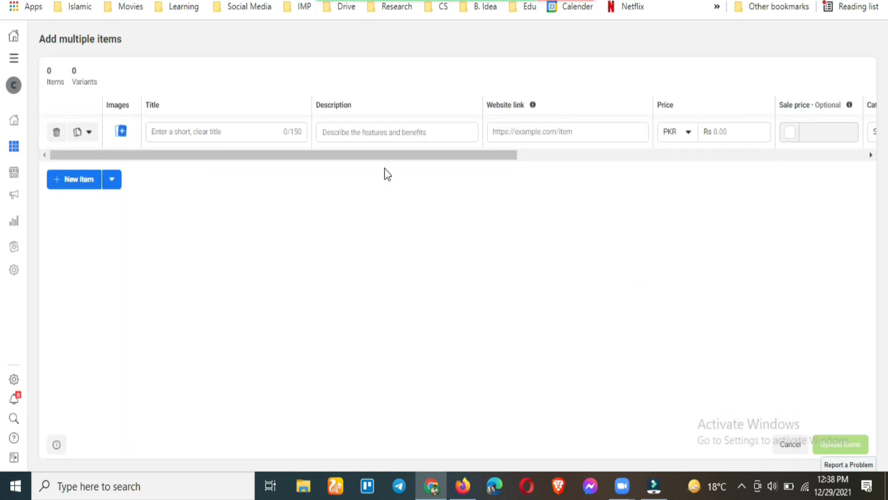
left_click_drag(144, 155, 553, 214)
left_click_drag(469, 156, 121, 122)
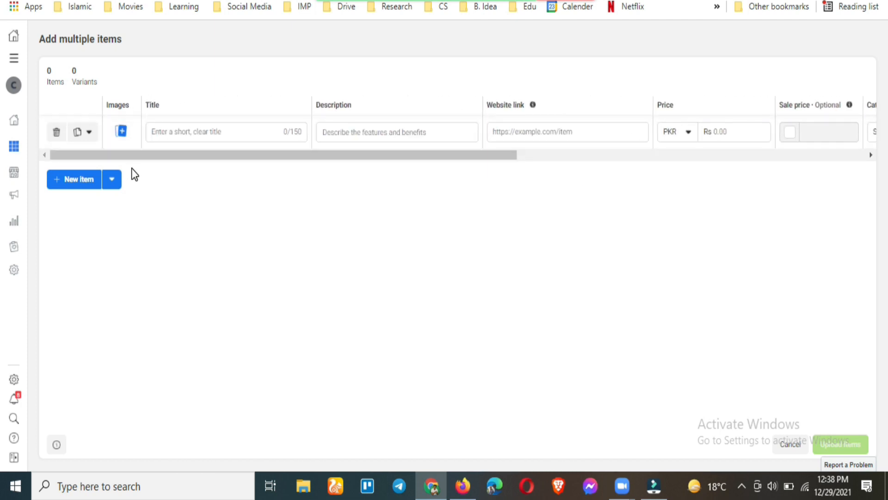
Upload 'Yassin 1.jpg' from Downloads as the item's main image and save it
left_click(121, 131)
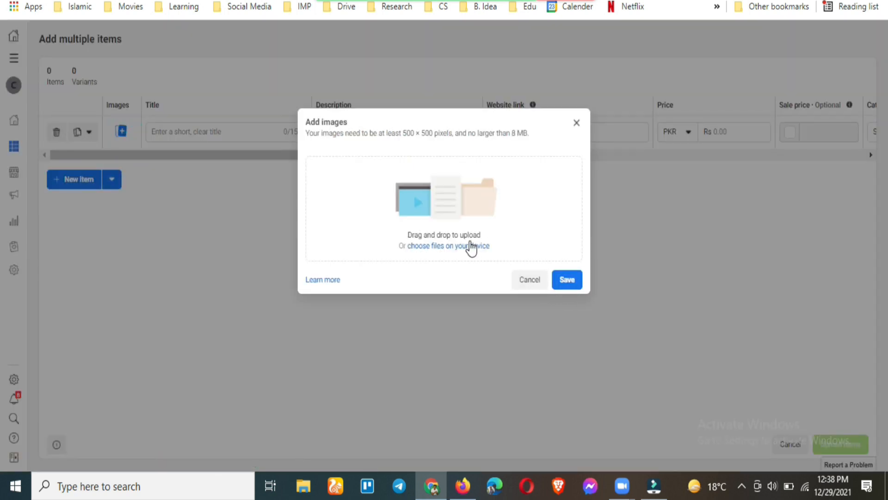
left_click(455, 247)
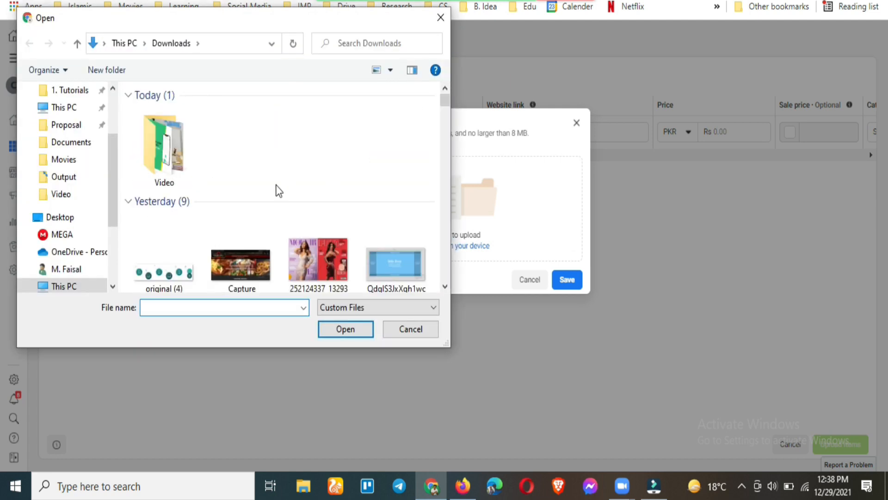
scroll(278, 190, "down", 10)
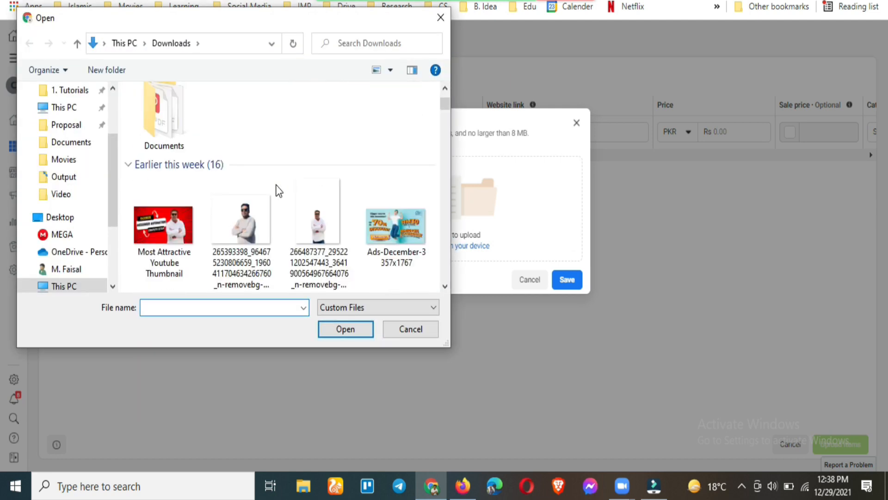
scroll(277, 190, "down", 2)
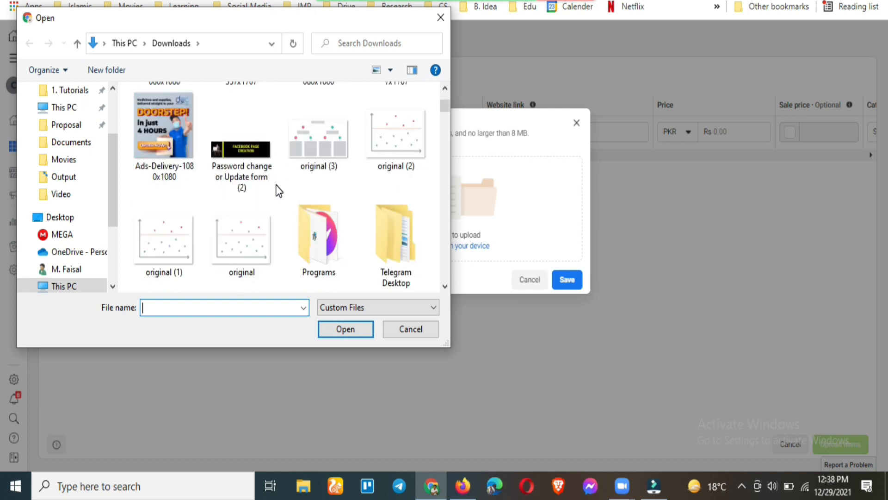
scroll(278, 190, "down", 3)
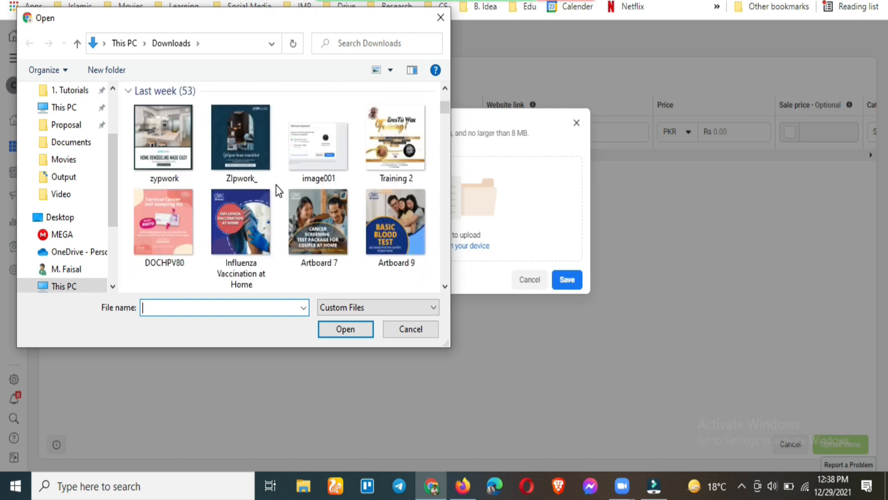
scroll(278, 190, "down", 5)
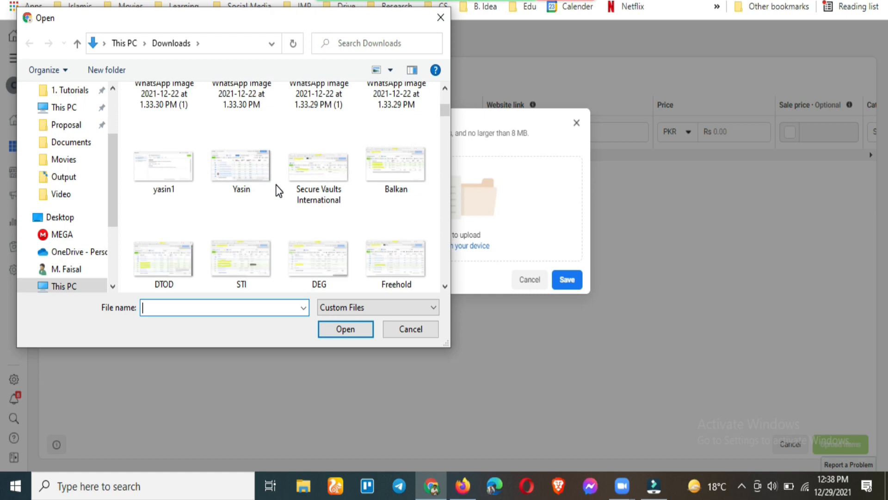
scroll(278, 190, "down", 3)
scroll(278, 190, "down", 4)
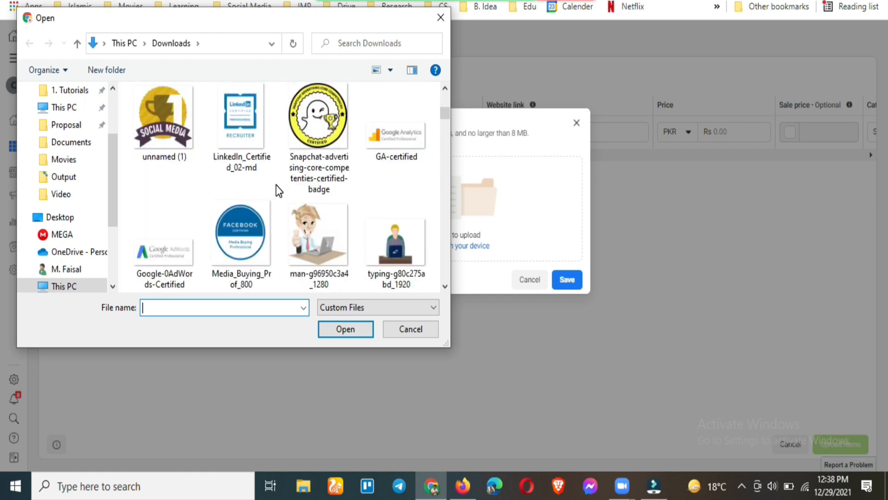
scroll(278, 190, "down", 2)
scroll(278, 190, "down", 2)
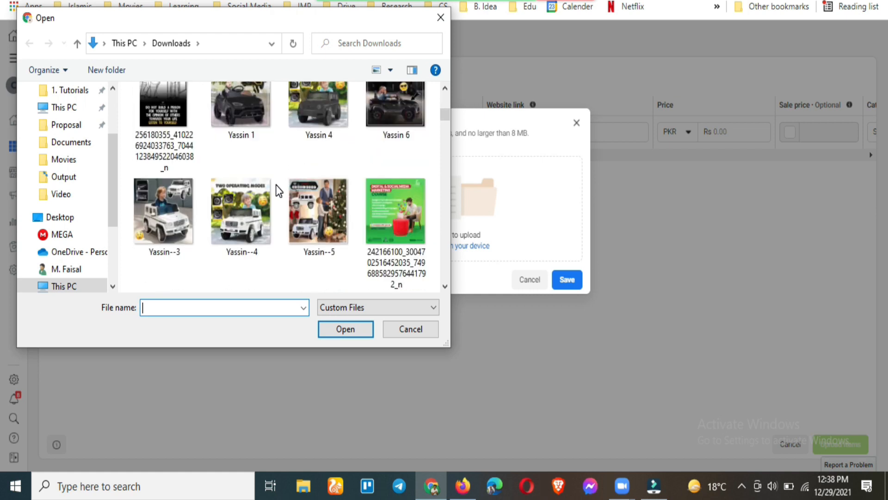
scroll(278, 190, "down", 2)
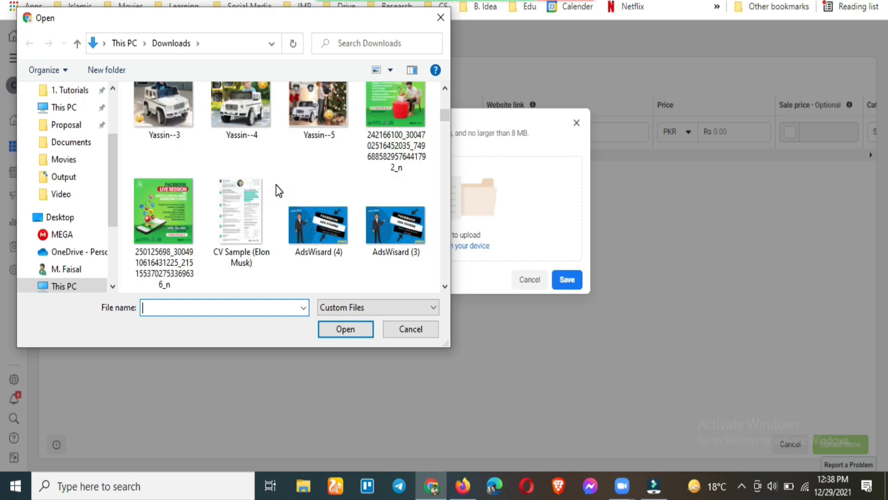
scroll(278, 190, "up", 1)
scroll(278, 190, "up", 2)
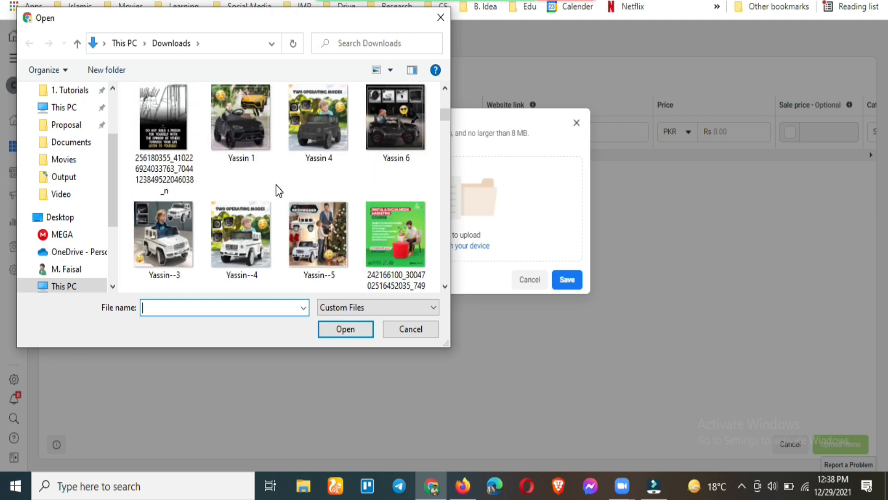
left_click(253, 146)
double_click(239, 126)
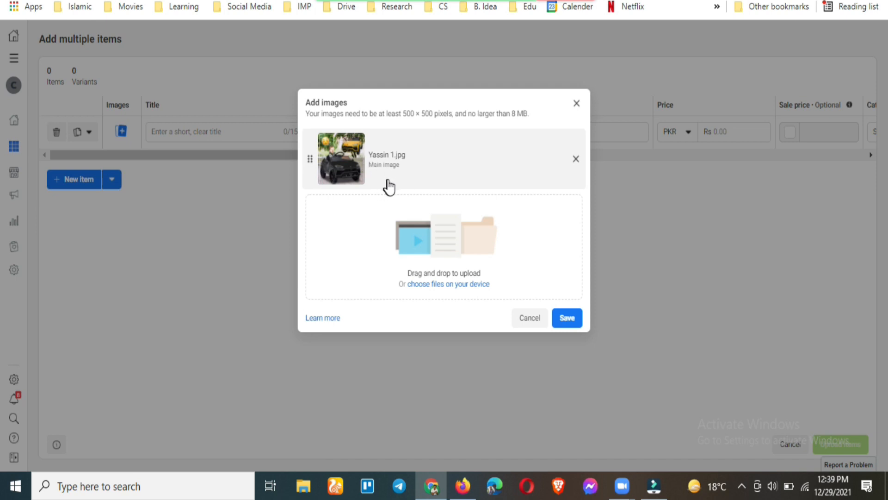
left_click(568, 323)
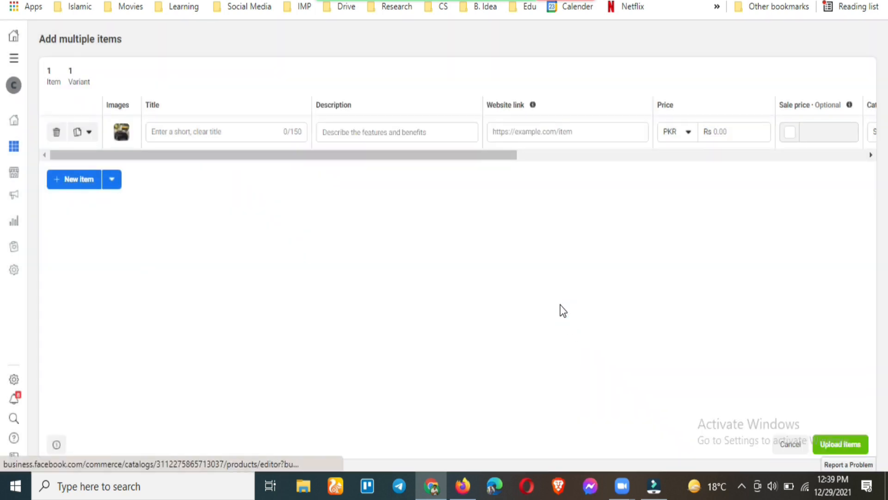
Enter the title 'Baby Car' and the description 'This car is for babies'
left_click(208, 131)
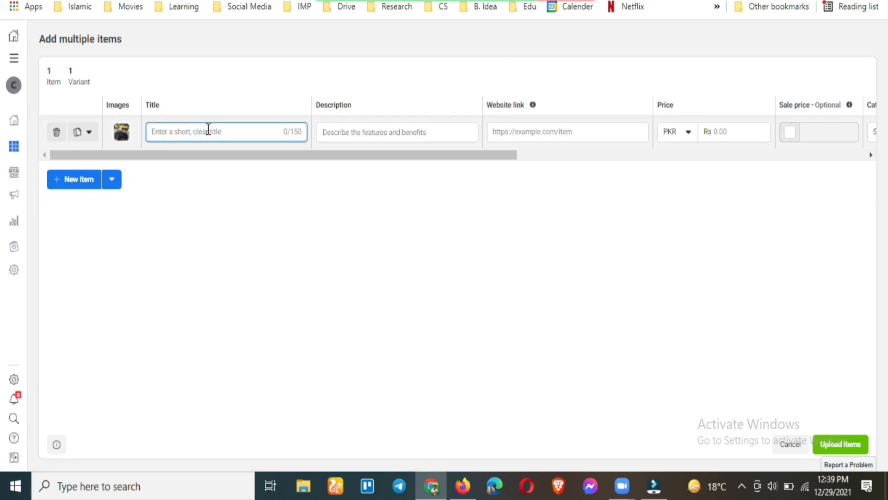
type("BAb")
type("aby Car")
key("Return")
left_click(359, 137)
type("Th")
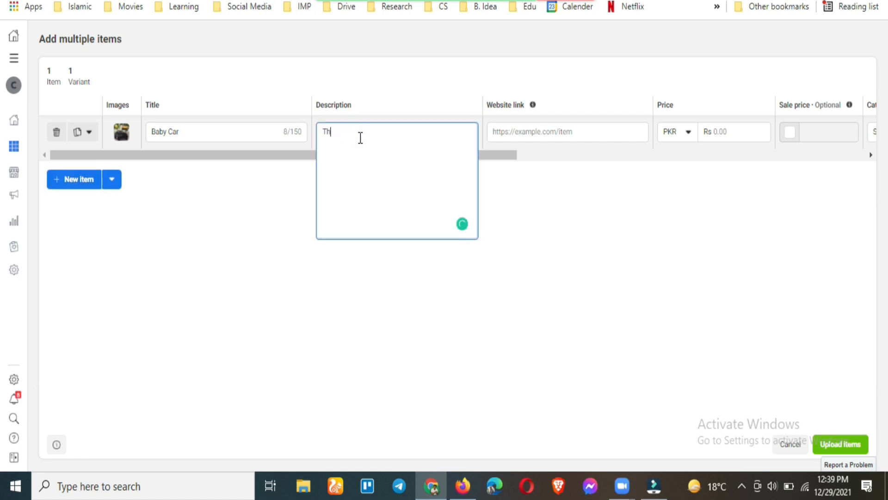
type("is car is for babies")
left_click(532, 133)
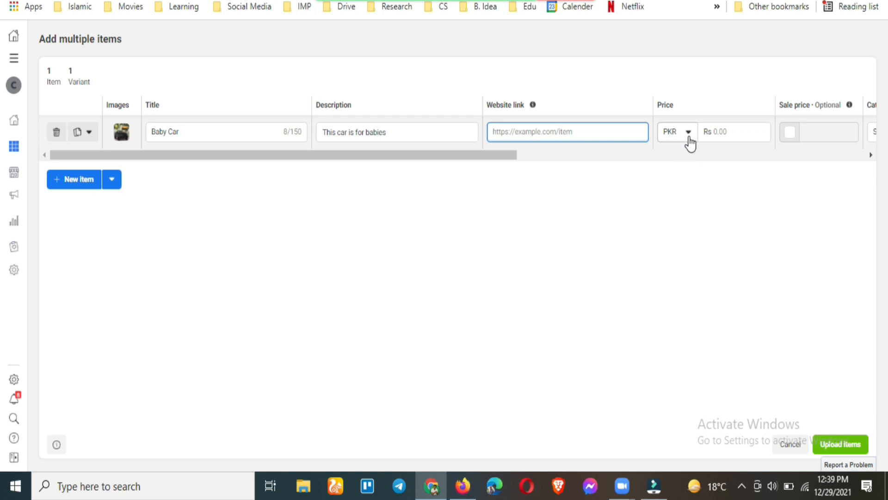
left_click(710, 134)
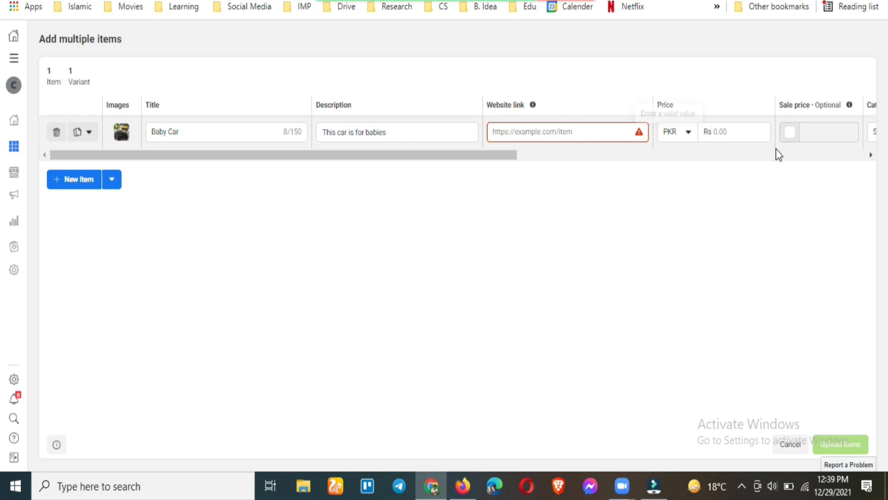
left_click(572, 131)
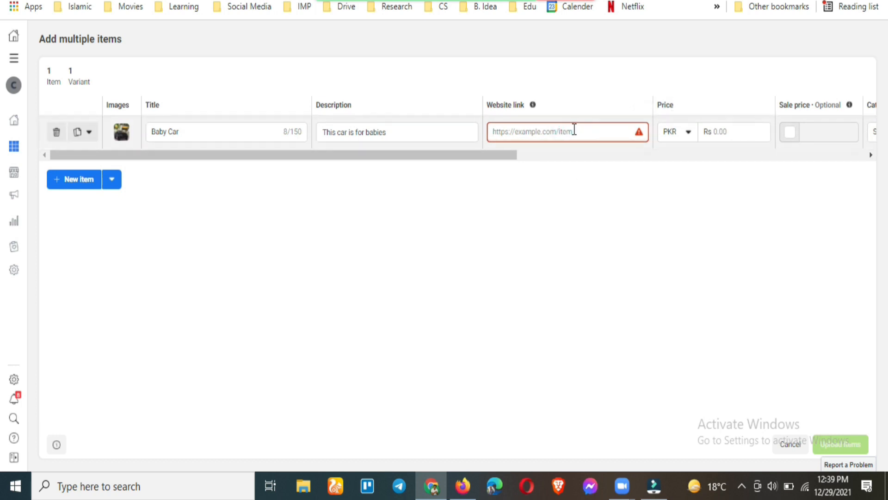
left_click(639, 132)
left_click(604, 134)
type("facebook.com/trendingtrendspk/shop")
key("Return")
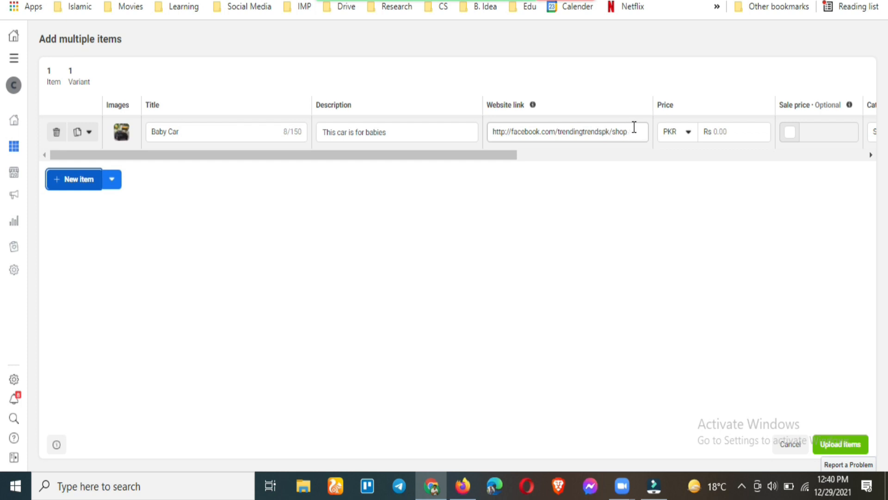
Price the item at Rs 5,000 with a Rs 3,000 sale price
left_click(718, 132)
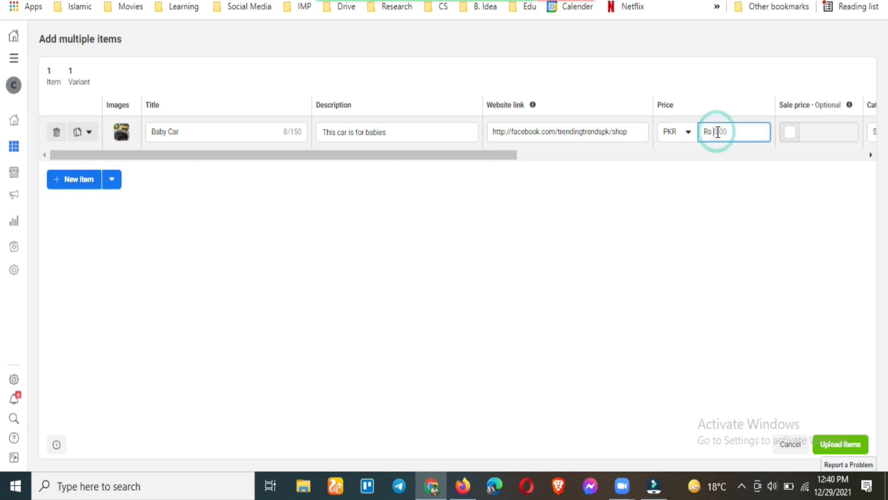
type("5,")
type("000")
left_click_drag(484, 156, 661, 187)
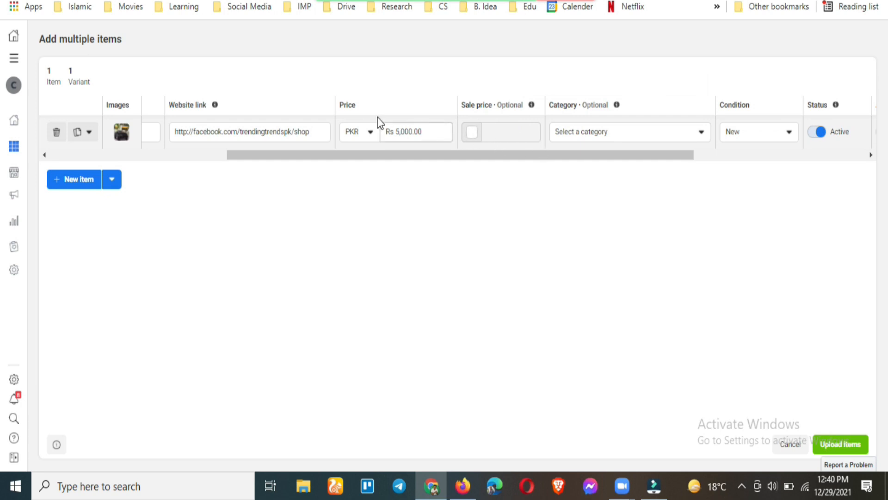
left_click(471, 134)
left_click(492, 134)
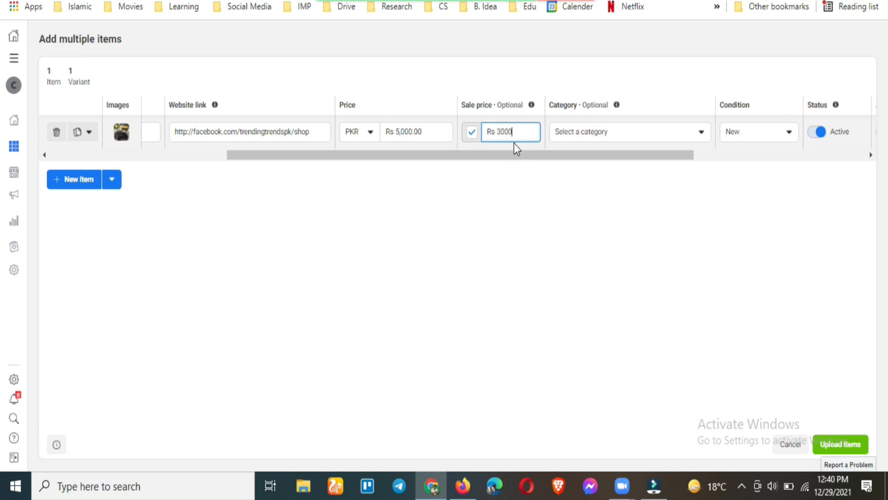
left_click(512, 158)
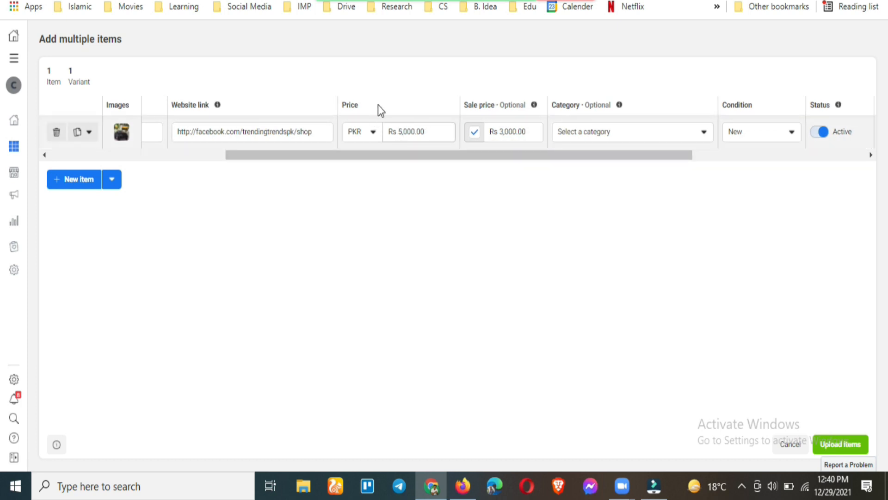
left_click_drag(504, 160, 571, 141)
Categorise the item under Baby Products > Baby Transport
left_click(571, 139)
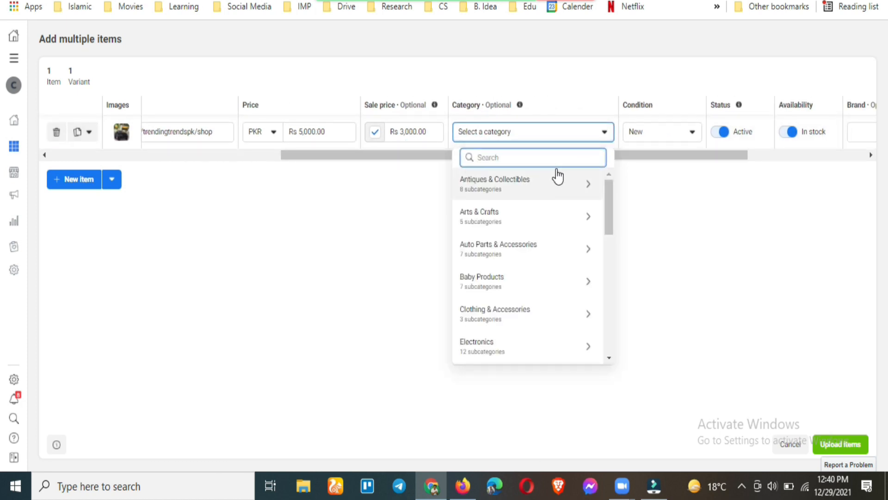
left_click(582, 282)
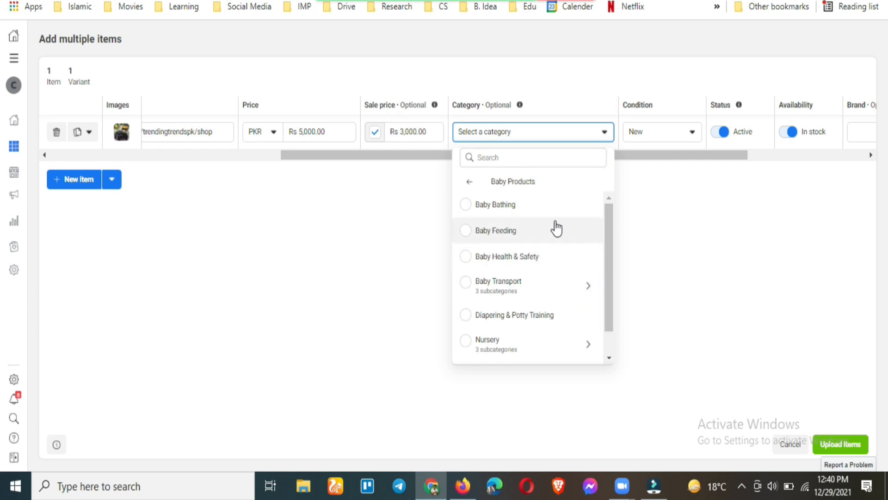
scroll(558, 272, "down", 1)
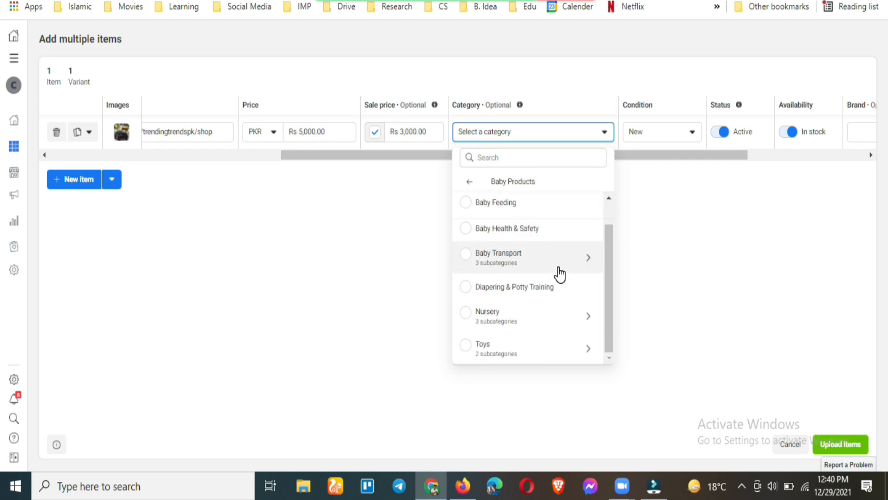
left_click(564, 262)
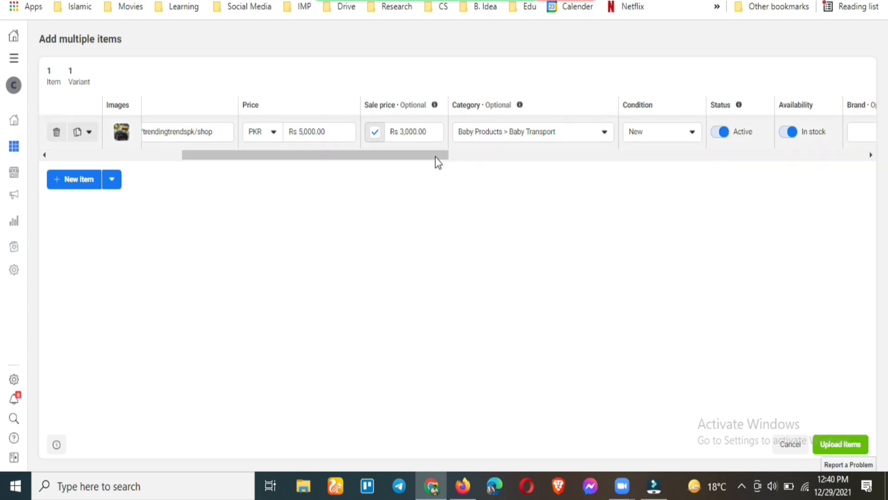
left_click_drag(414, 154, 505, 181)
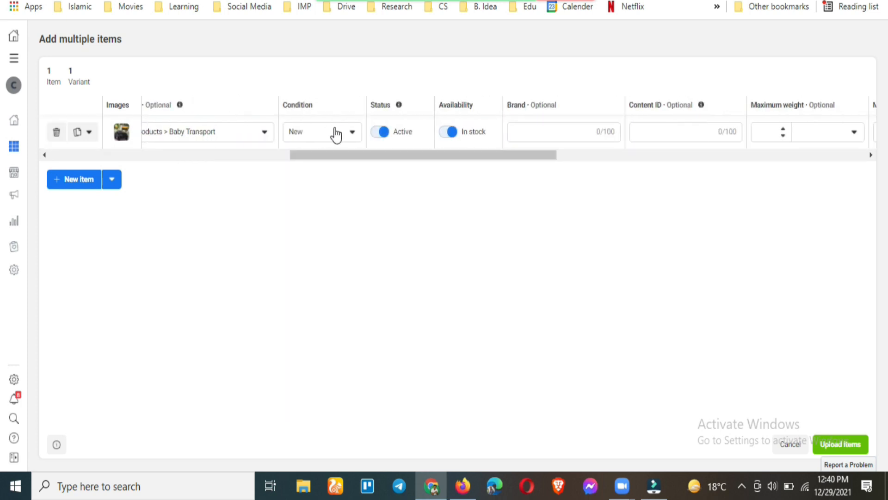
left_click(352, 137)
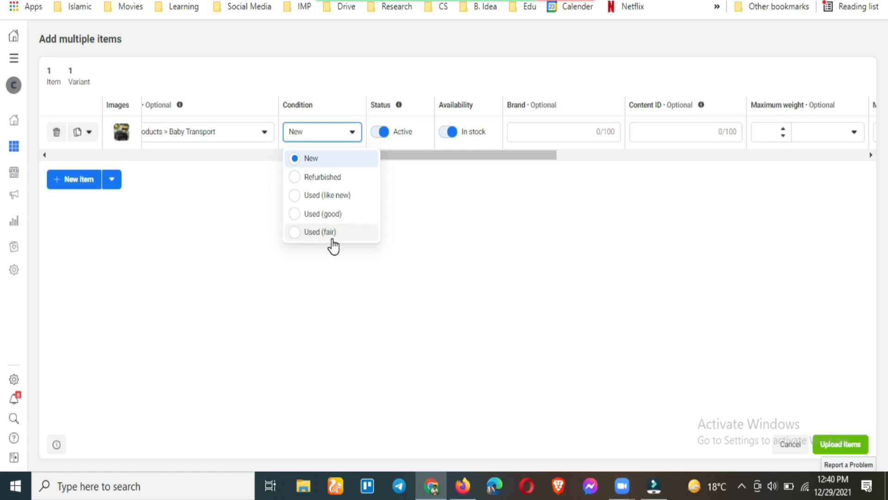
left_click(418, 155)
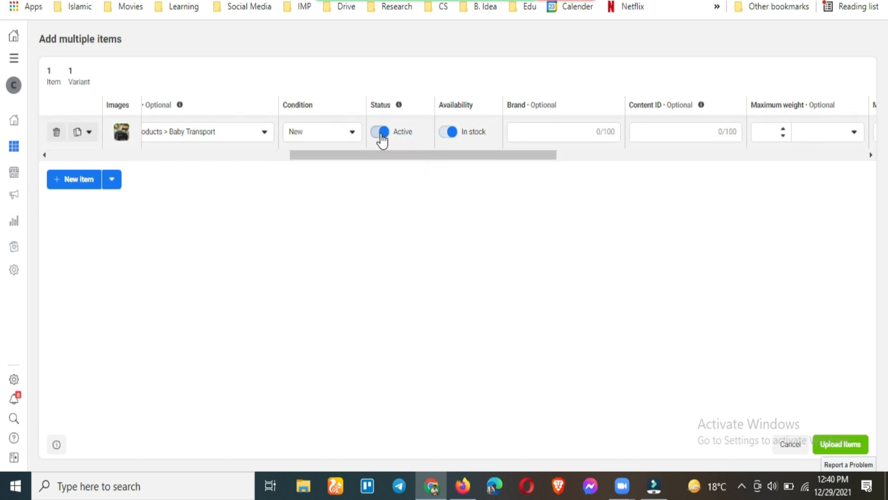
left_click(448, 134)
left_click(446, 134)
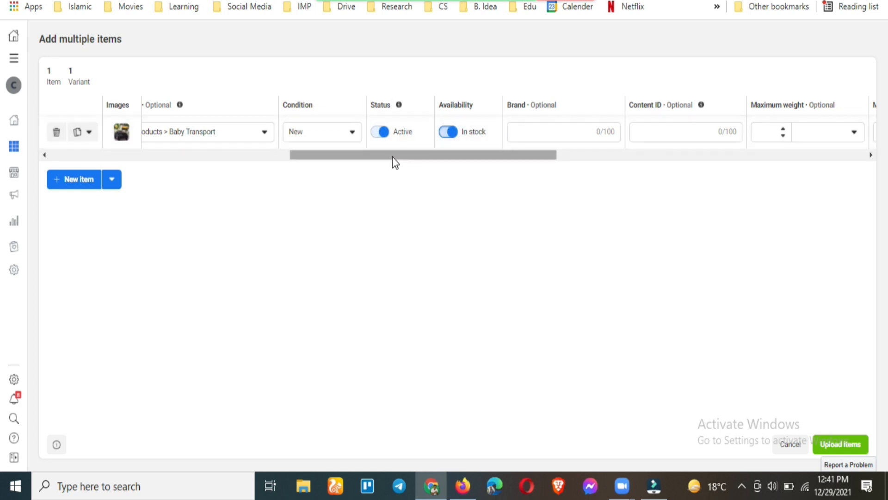
left_click_drag(401, 157, 519, 160)
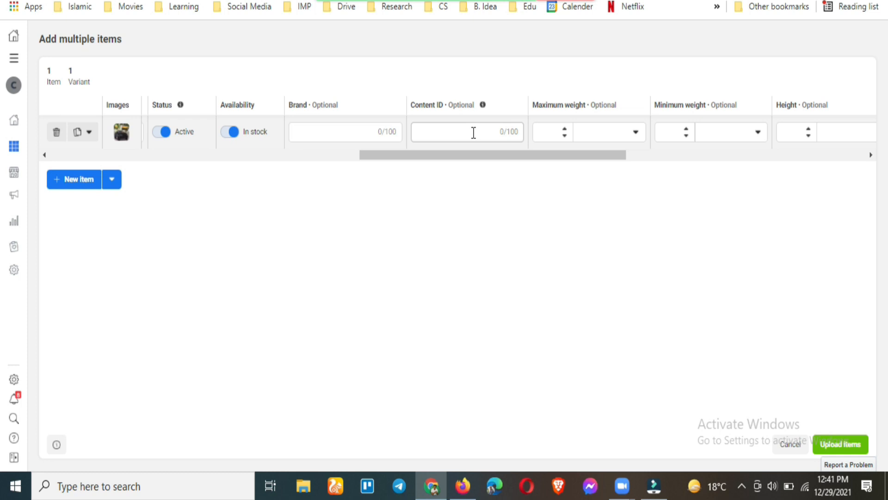
left_click_drag(487, 162, 549, 160)
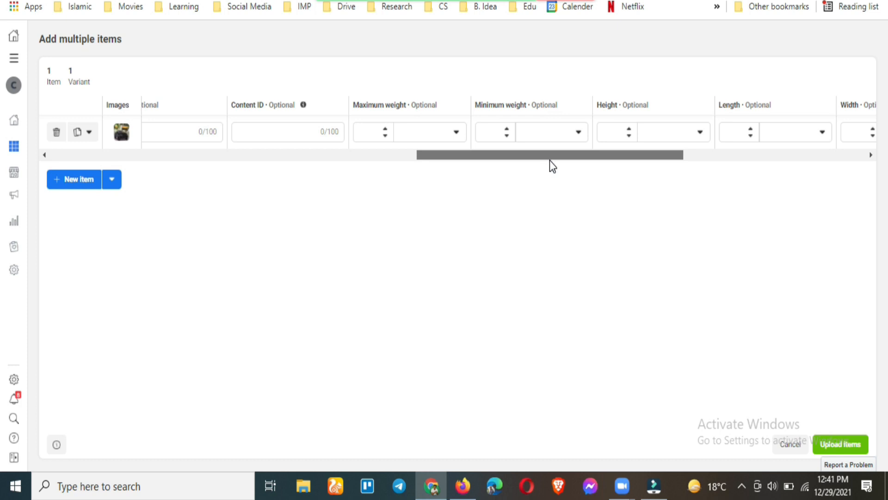
left_click_drag(458, 156, 519, 180)
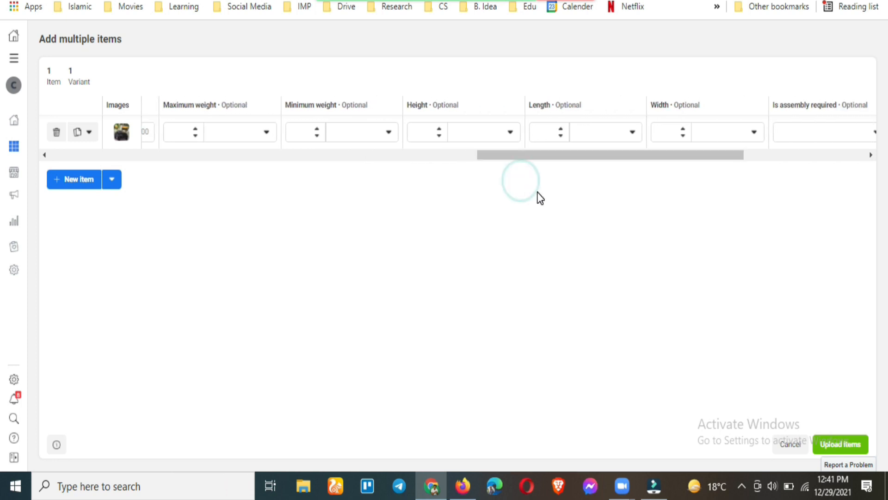
left_click_drag(571, 162, 589, 162)
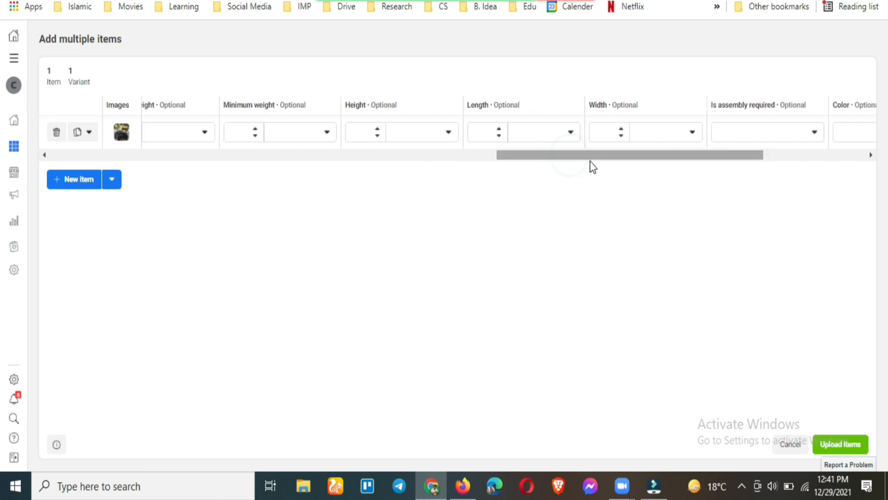
left_click_drag(697, 159, 823, 193)
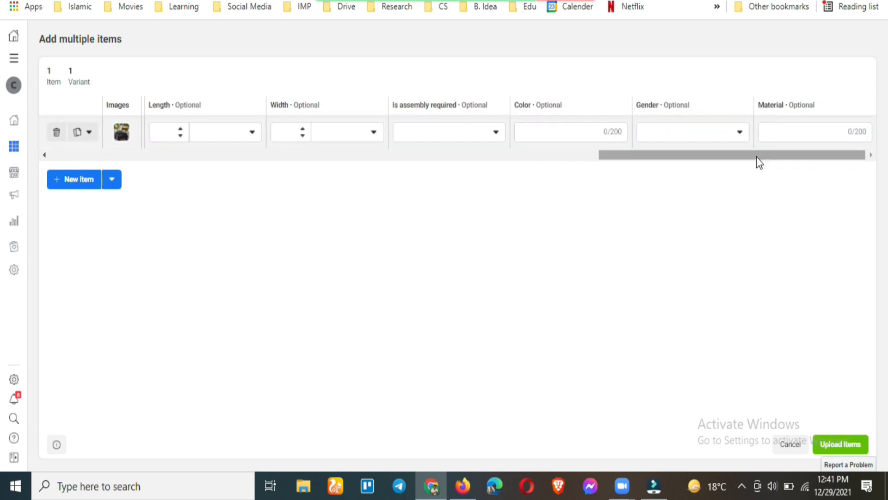
left_click_drag(755, 157, 394, 155)
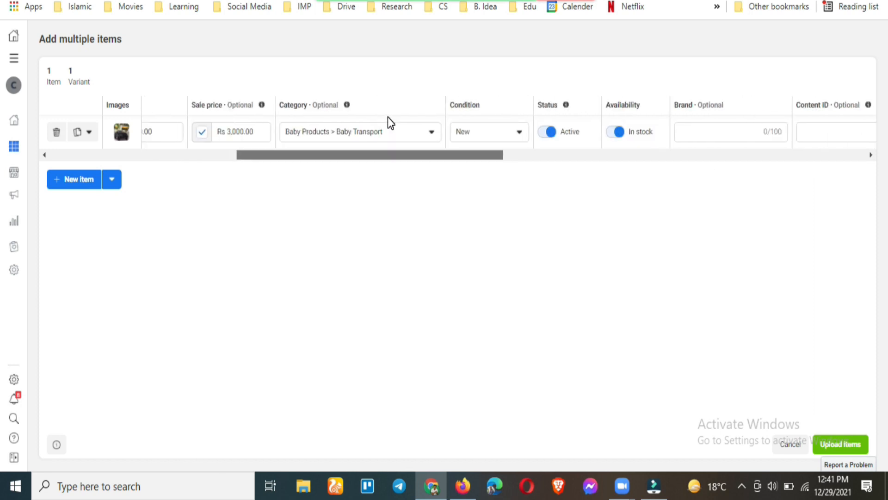
left_click_drag(388, 117, 105, 81)
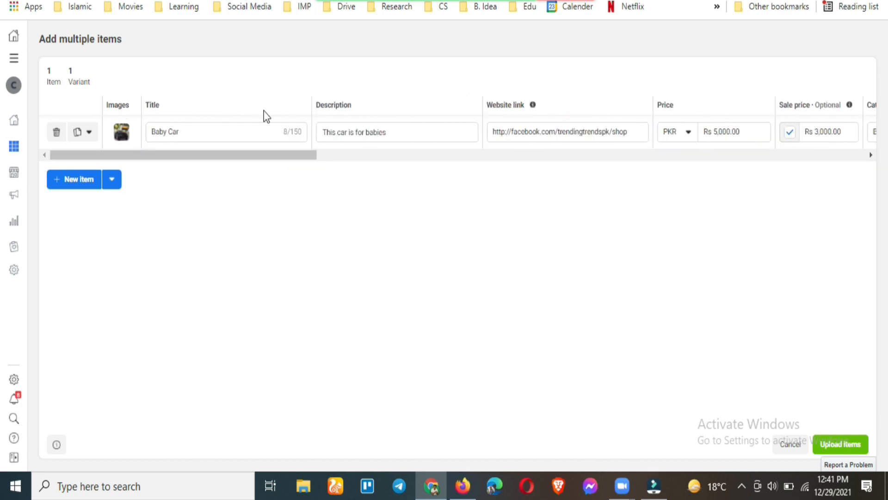
left_click(80, 184)
left_click(82, 215)
left_click(83, 245)
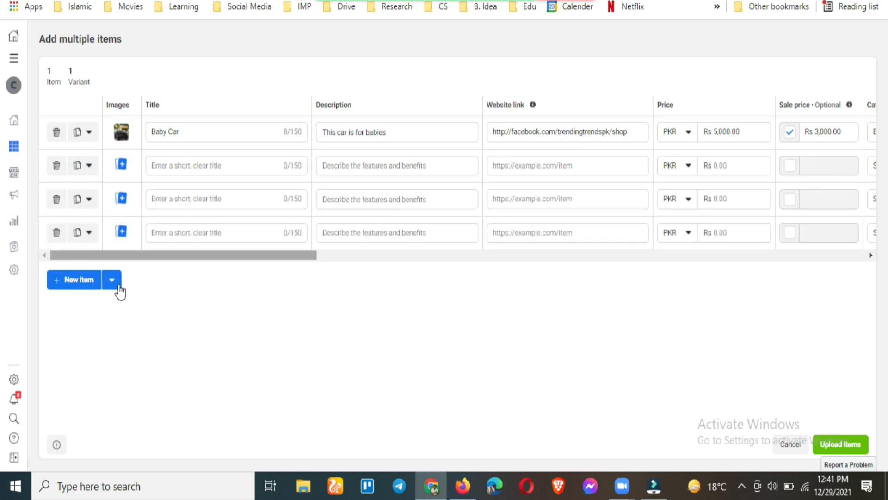
left_click(119, 286)
left_click(101, 327)
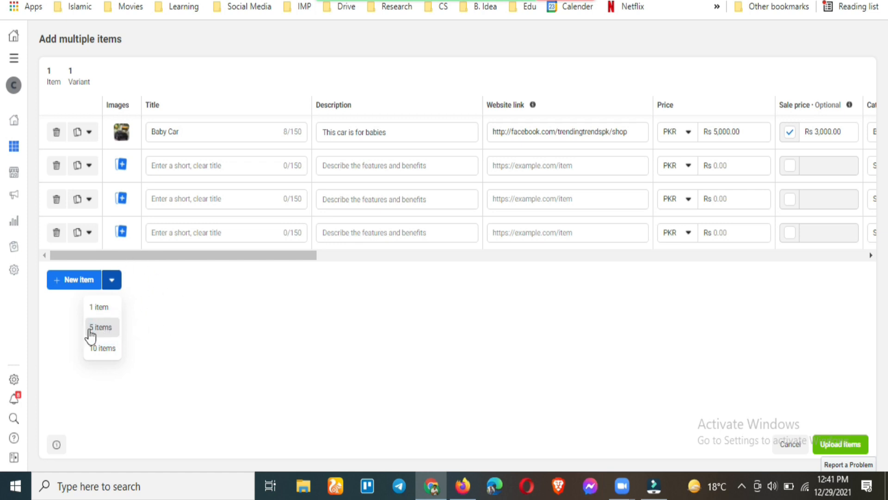
left_click(92, 329)
scroll(247, 279, "down", 2)
scroll(247, 279, "up", 2)
left_click(55, 171)
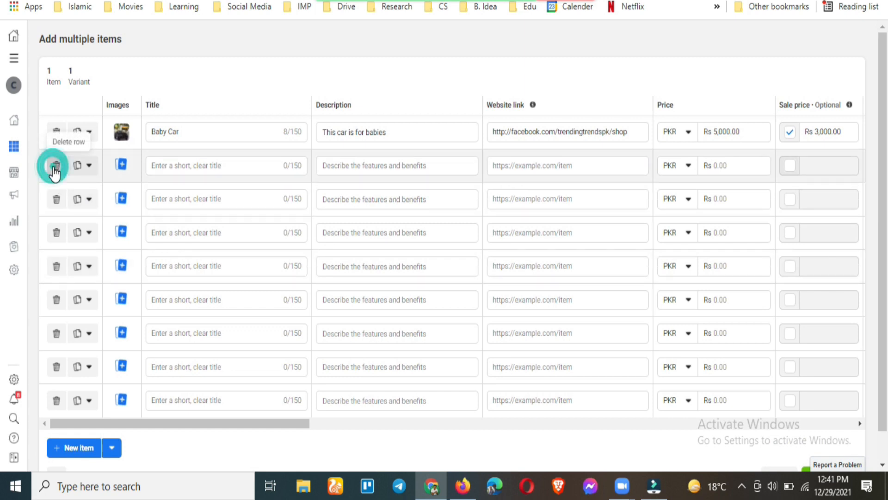
left_click(55, 171)
left_click(54, 171)
left_click(55, 171)
left_click(55, 171)
left_click(54, 168)
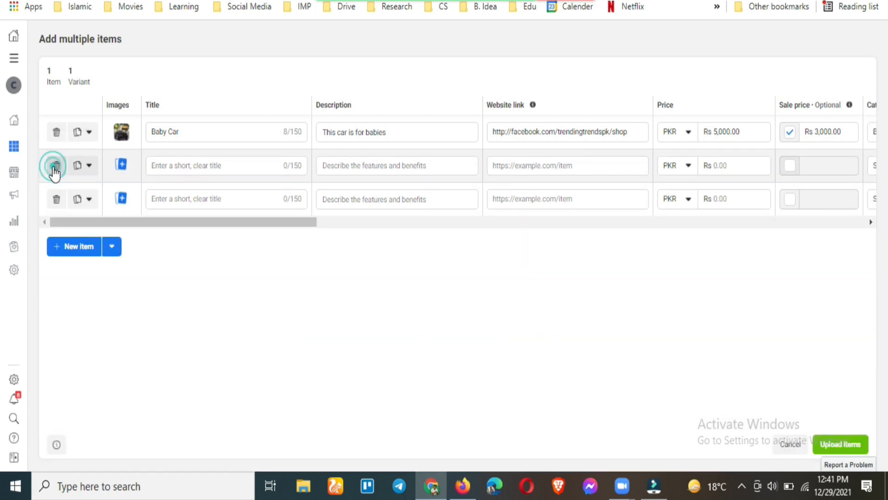
left_click(54, 167)
left_click(54, 168)
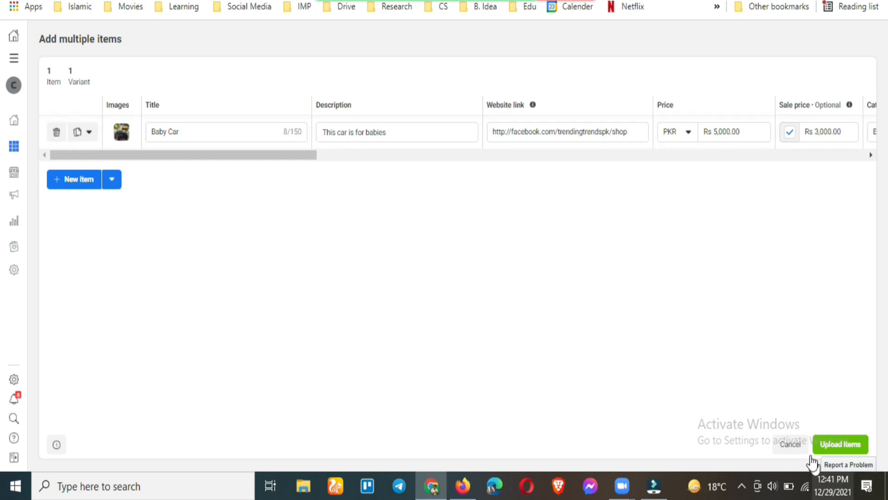
Upload the Baby Car item and return to Items, where it shows In stock at Rs5,000.00
left_click(821, 447)
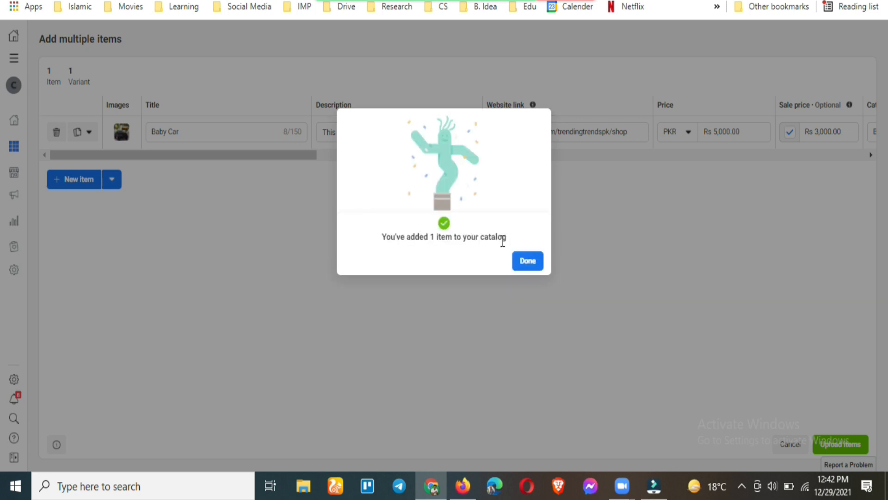
left_click(530, 263)
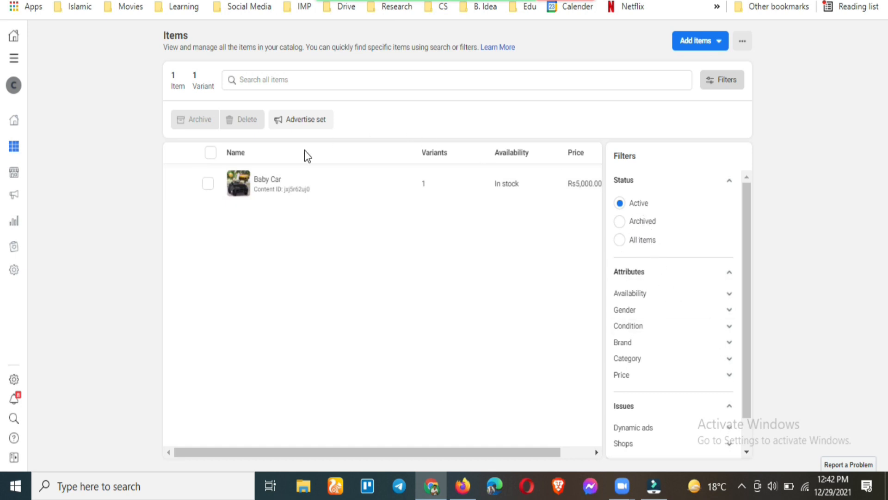
Expand the sidebar's Catalog section, dismiss the Add products notice, and go from Items to Sets
left_click(16, 155)
left_click(88, 170)
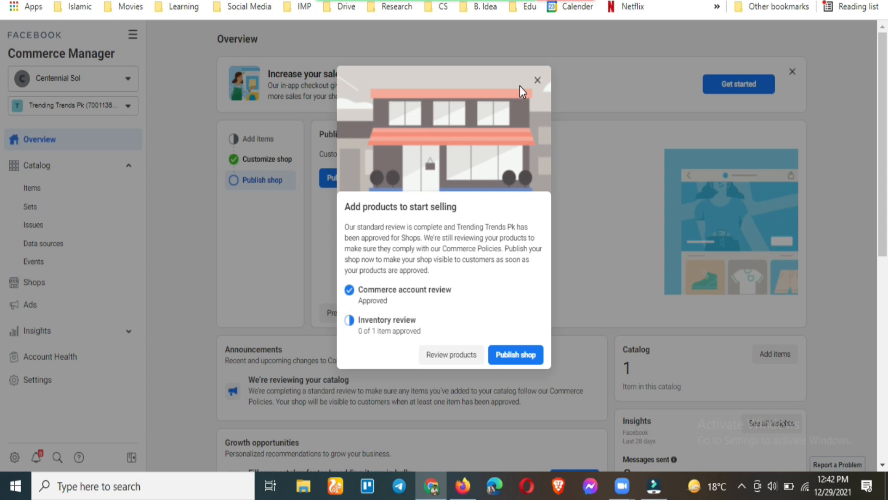
left_click(537, 80)
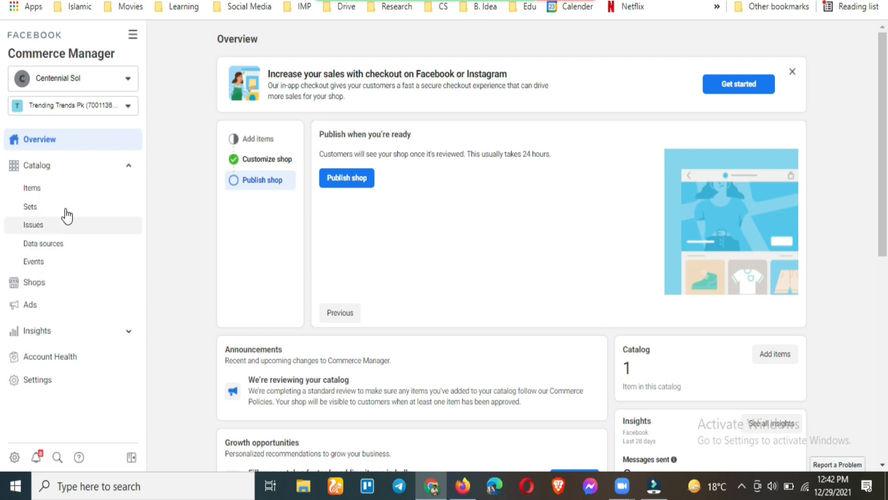
left_click(54, 189)
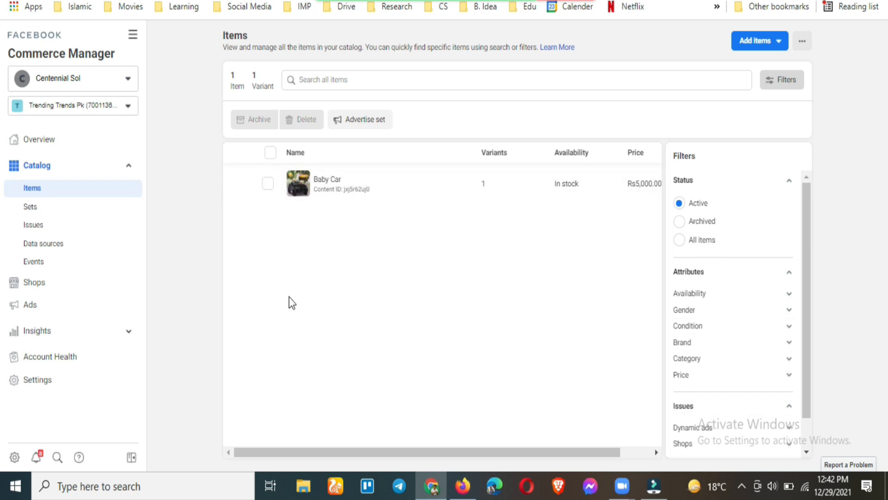
left_click(24, 212)
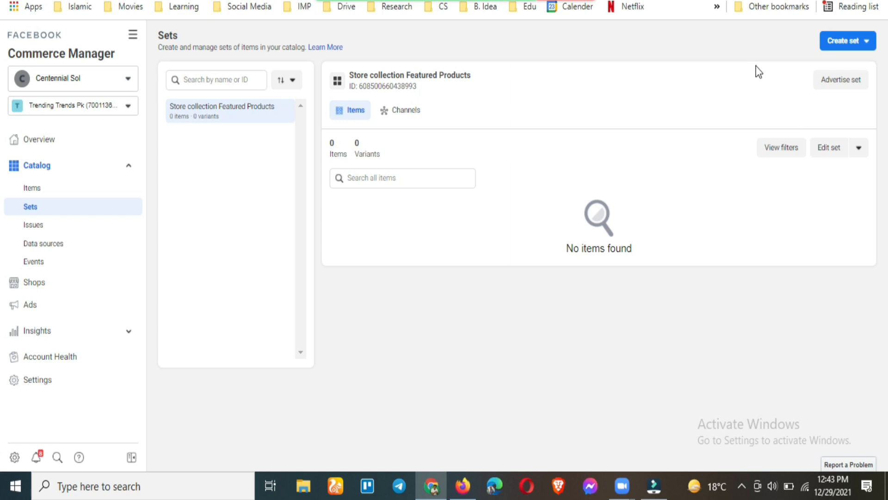
Open the Create set menu to see the Use filters and Manually select items options
left_click(833, 48)
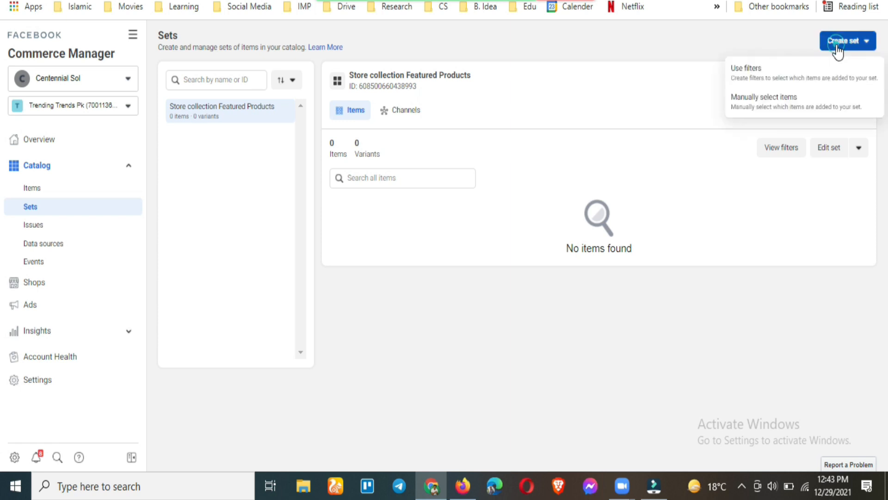
Start a manually selected set with Baby Car ticked, then open a new browser tab
left_click(765, 100)
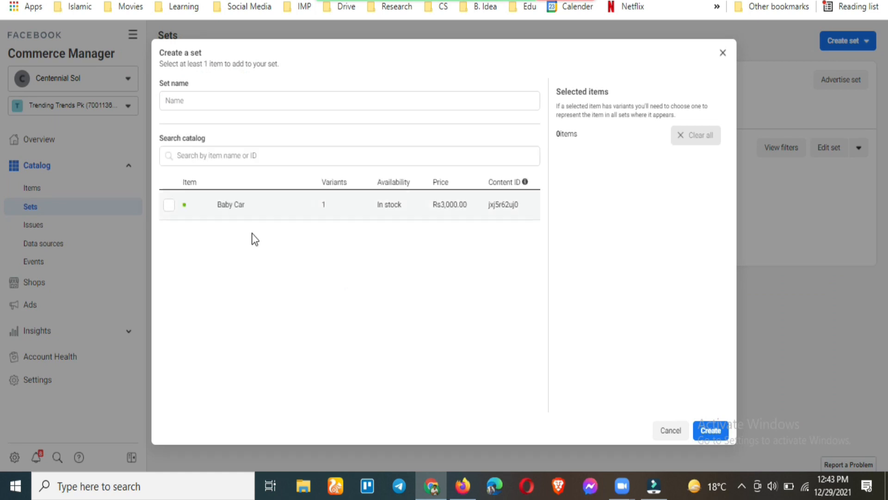
left_click(170, 205)
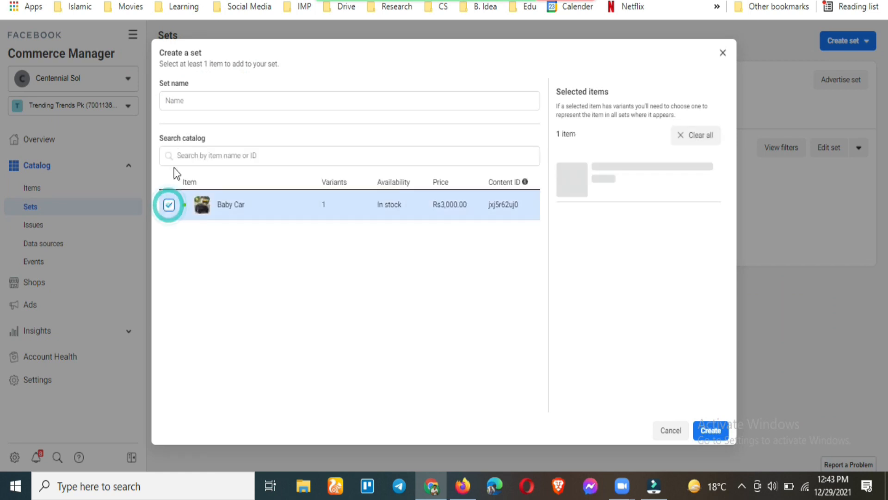
left_click(186, 99)
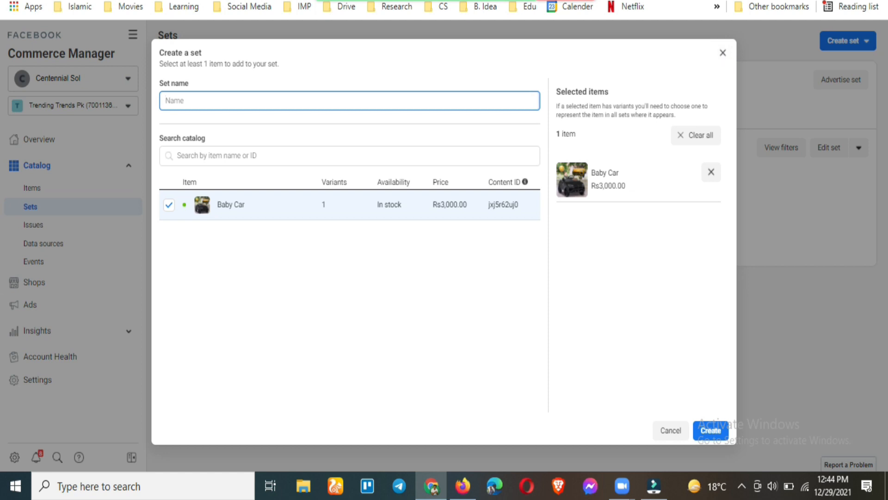
key("ctrl+t")
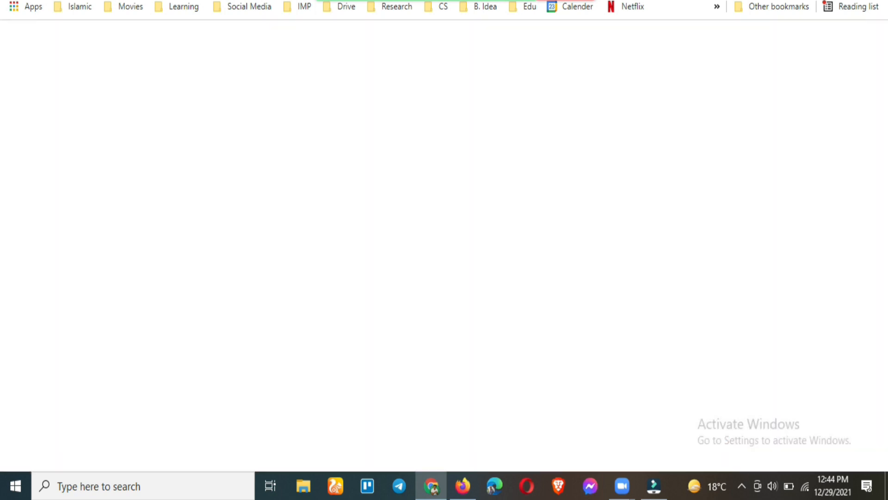
Search for perfectwhitetee.com and browse the shop's homepage
type("perfect")
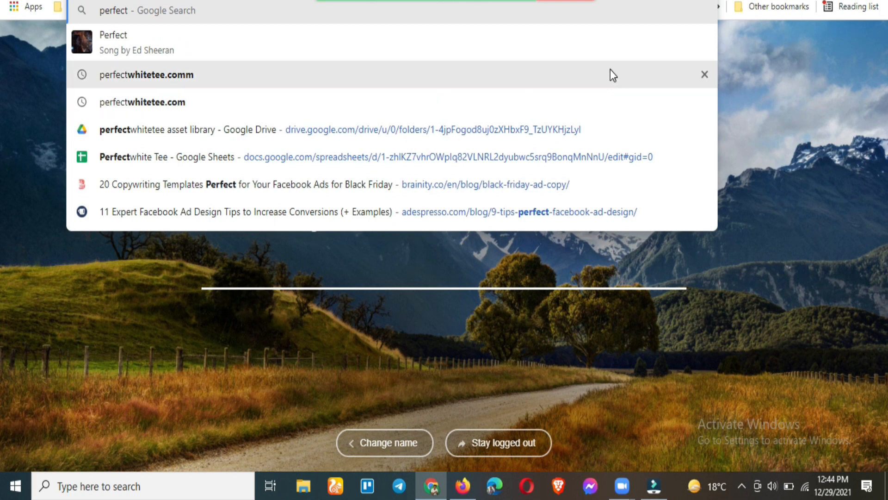
left_click(610, 95)
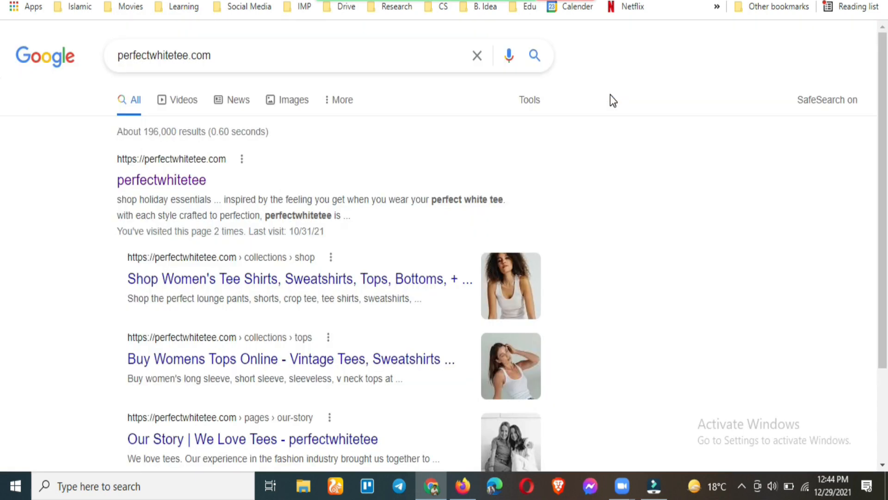
left_click(189, 181)
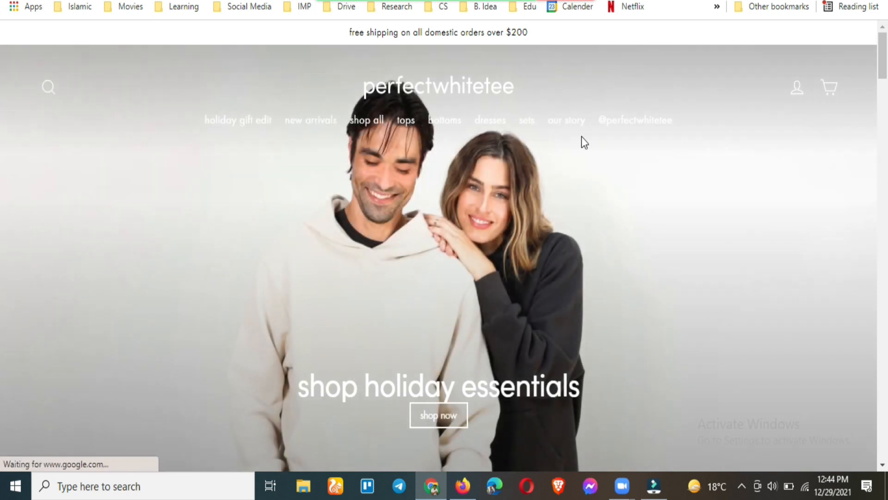
scroll(351, 210, "down", 3)
scroll(351, 210, "up", 3)
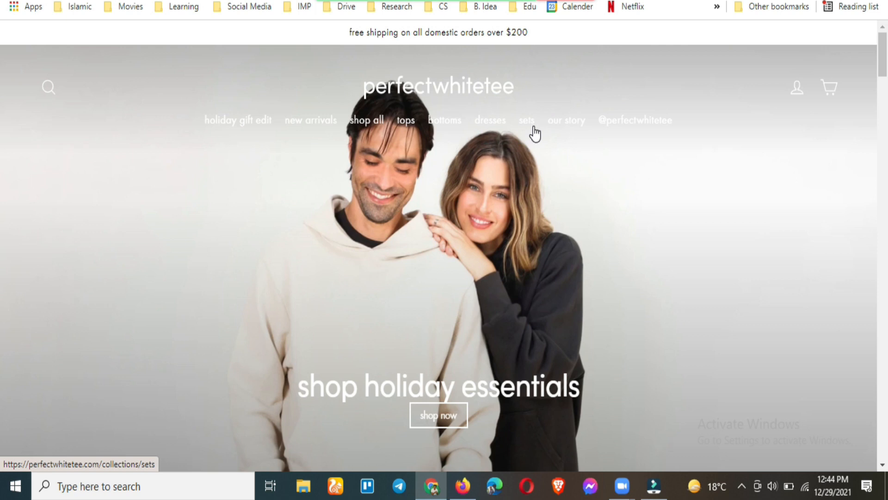
scroll(569, 224, "down", 8)
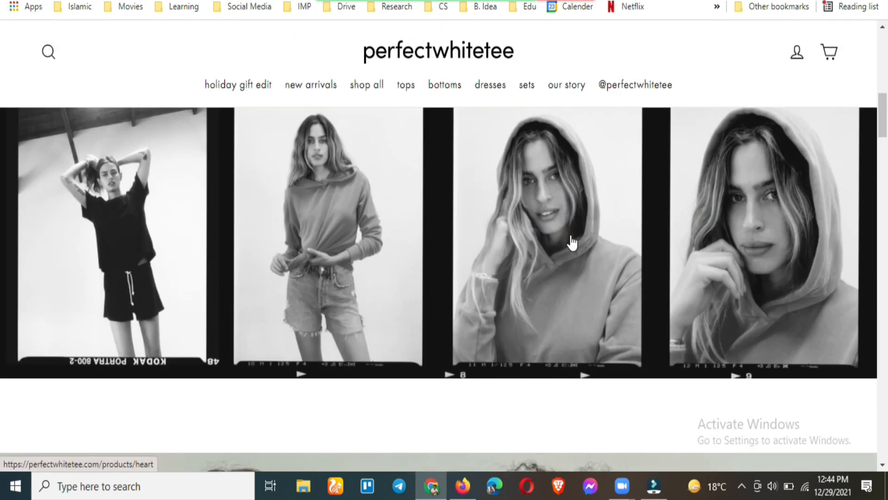
scroll(308, 208, "down", 1)
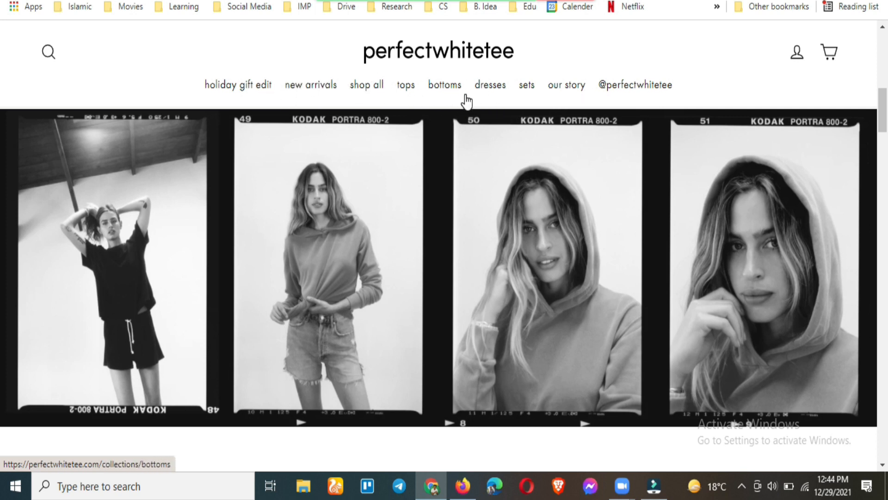
Browse the perfectwhitetee Dresses collection, then return to the Commerce Manager tab
left_click(490, 88)
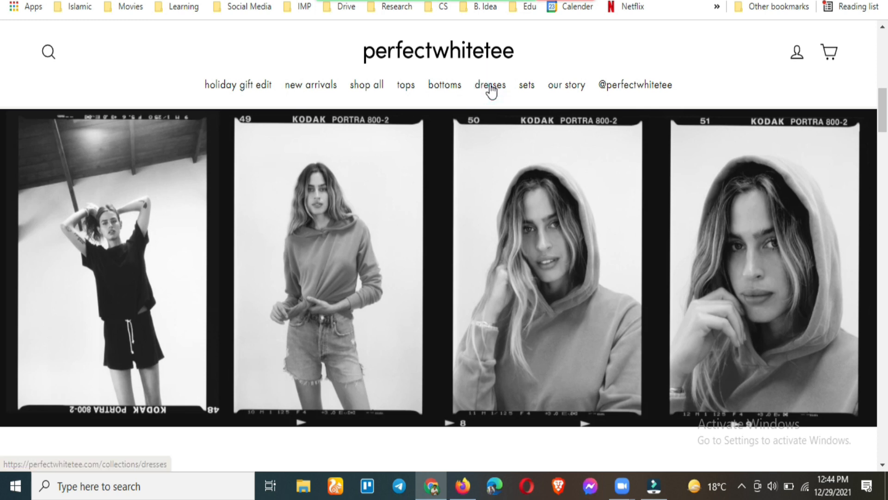
scroll(359, 193, "down", 1)
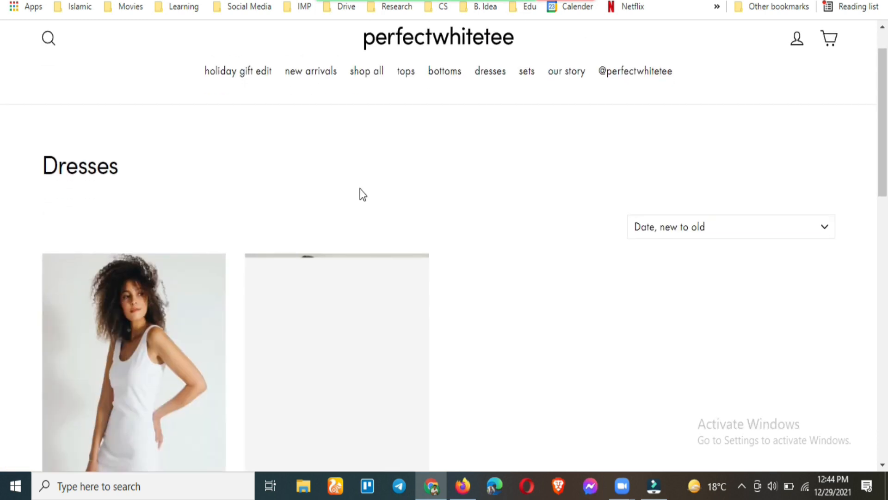
scroll(384, 263, "down", 2)
scroll(453, 348, "down", 2)
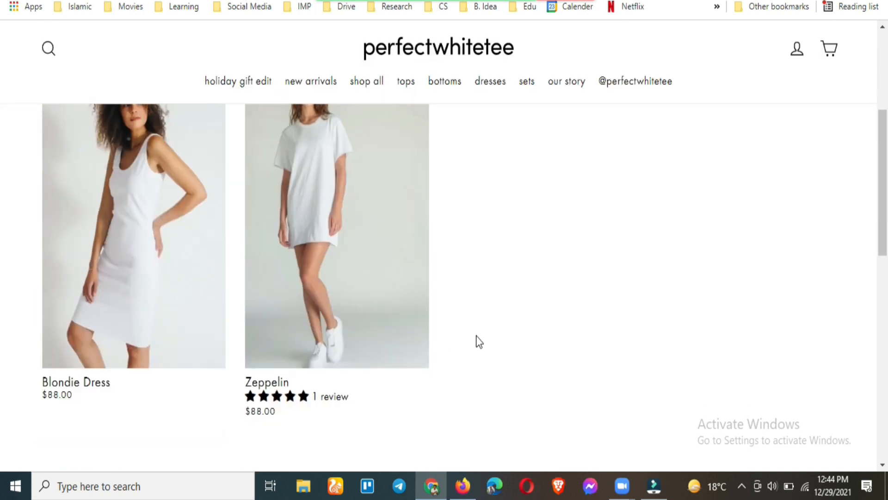
scroll(476, 341, "up", 1)
scroll(477, 342, "up", 5)
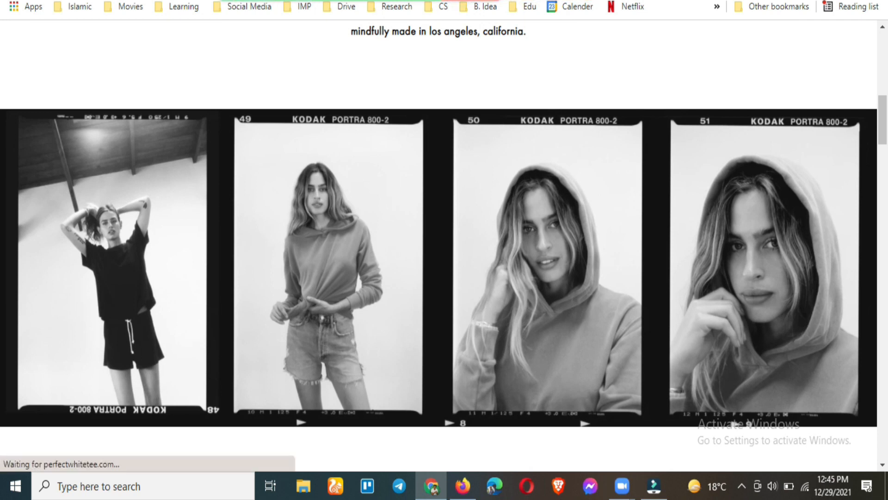
left_click(703, 0)
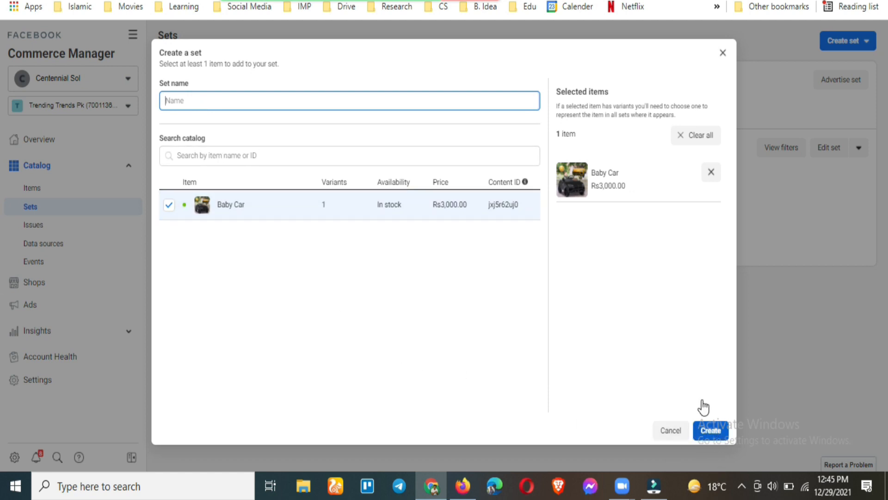
Discard the hand-picked Baby Car set and start a new set using filters
left_click(724, 54)
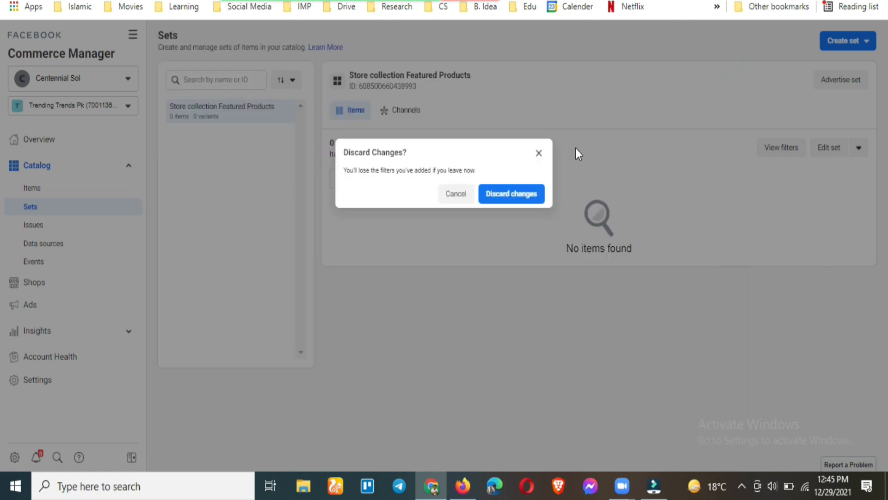
left_click(497, 198)
left_click(849, 45)
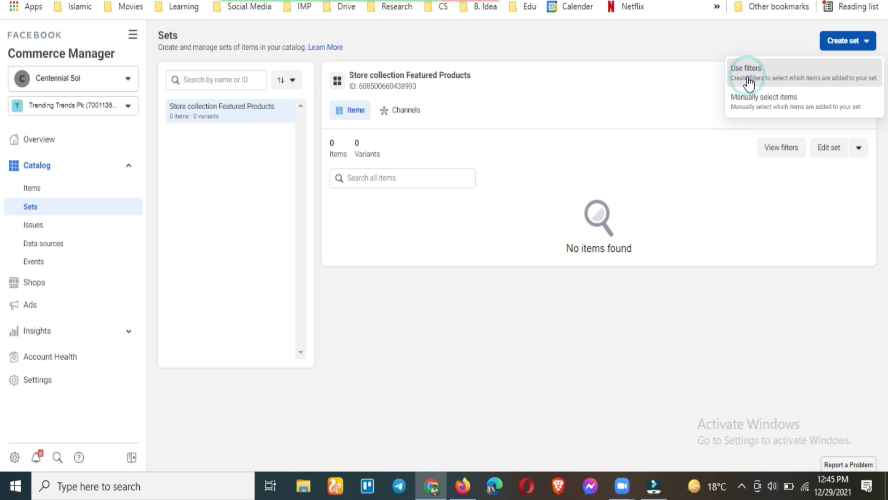
left_click(748, 79)
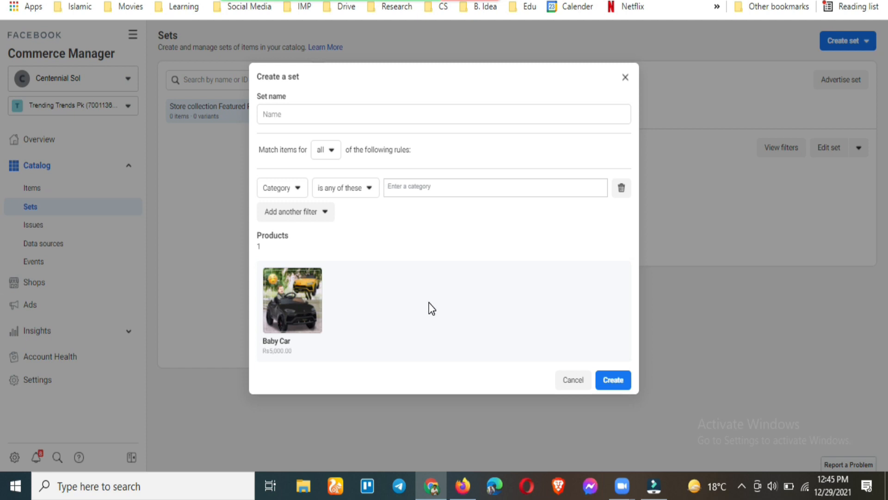
Keep the set matching all rules and base its first rule on Availability
left_click(274, 111)
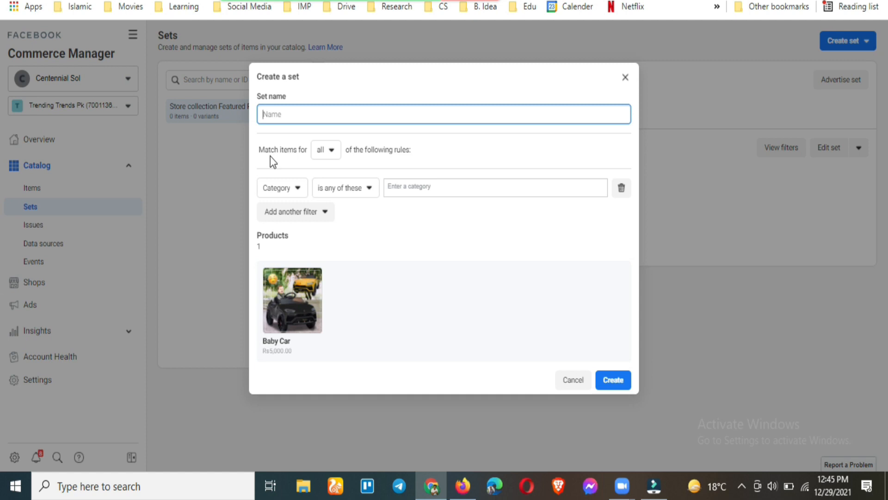
left_click(323, 152)
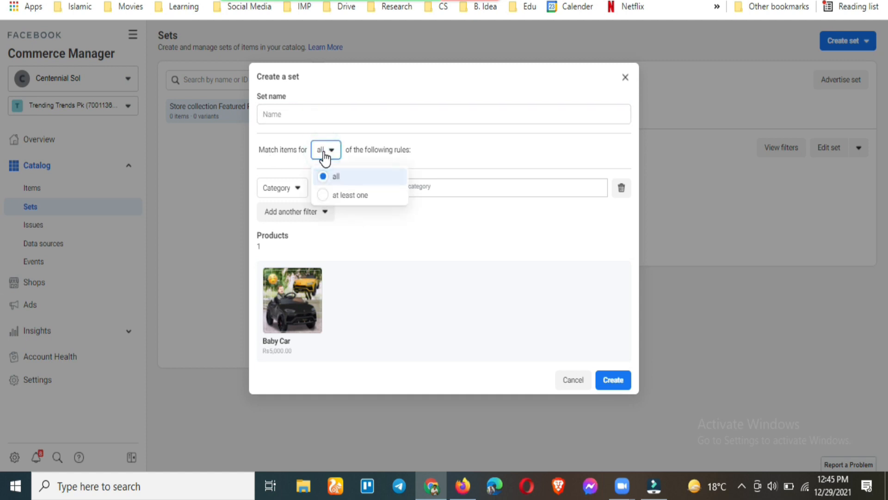
left_click(324, 155)
left_click(294, 191)
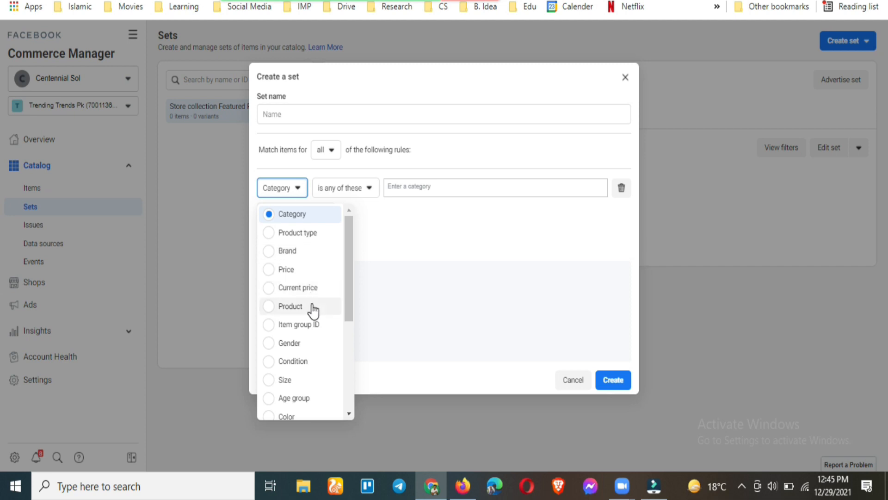
scroll(311, 310, "down", 1)
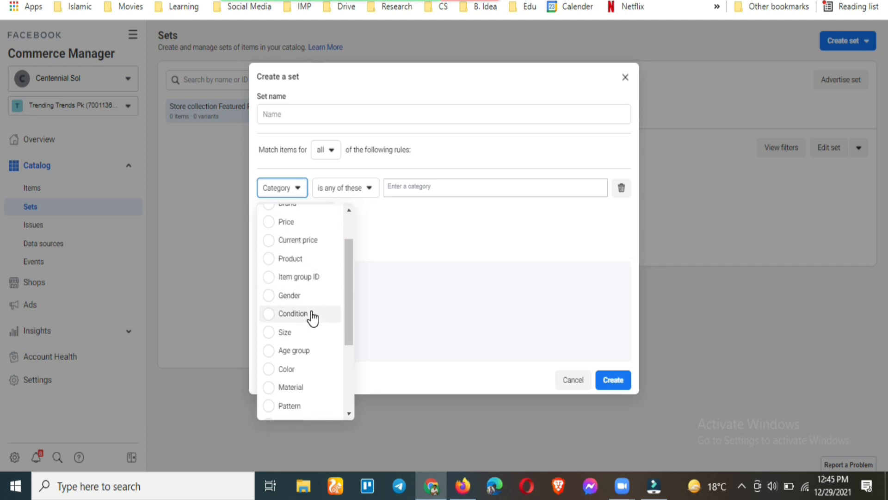
scroll(319, 372, "down", 1)
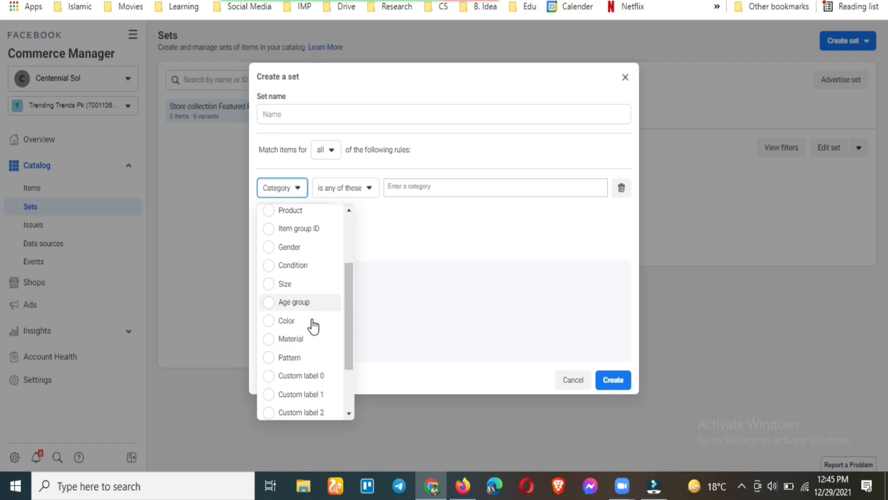
scroll(312, 331, "down", 2)
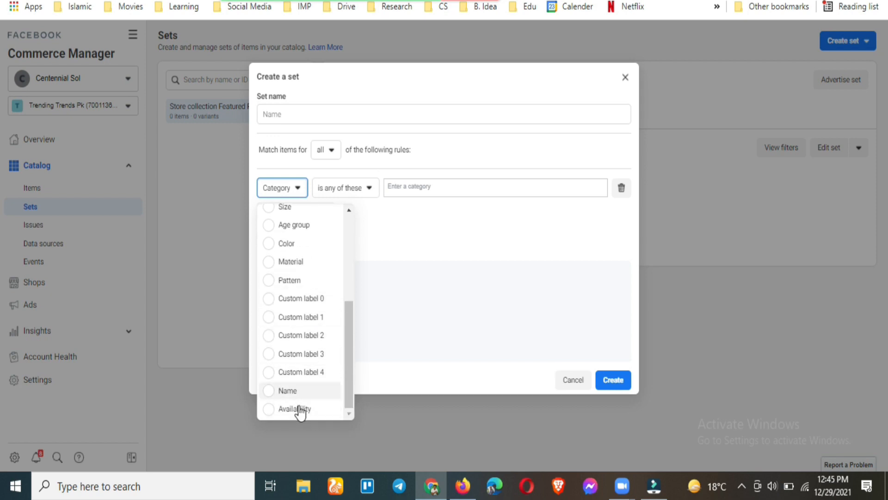
scroll(296, 329, "up", 4)
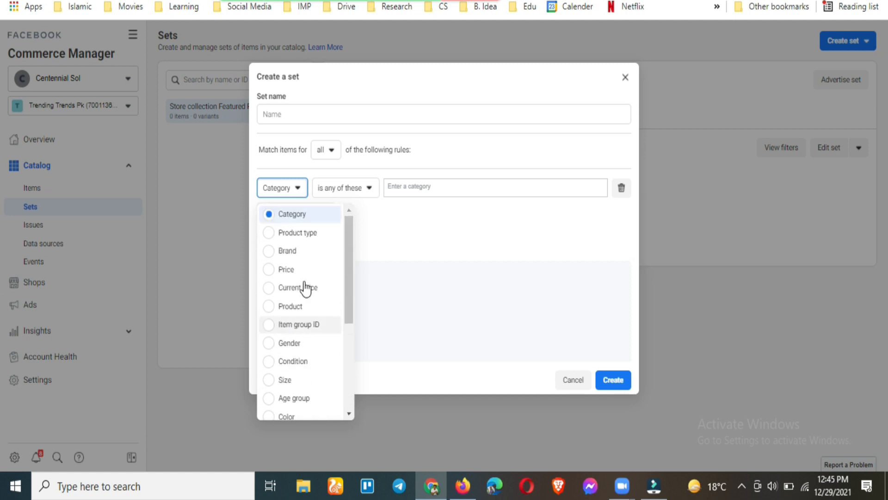
scroll(313, 300, "down", 4)
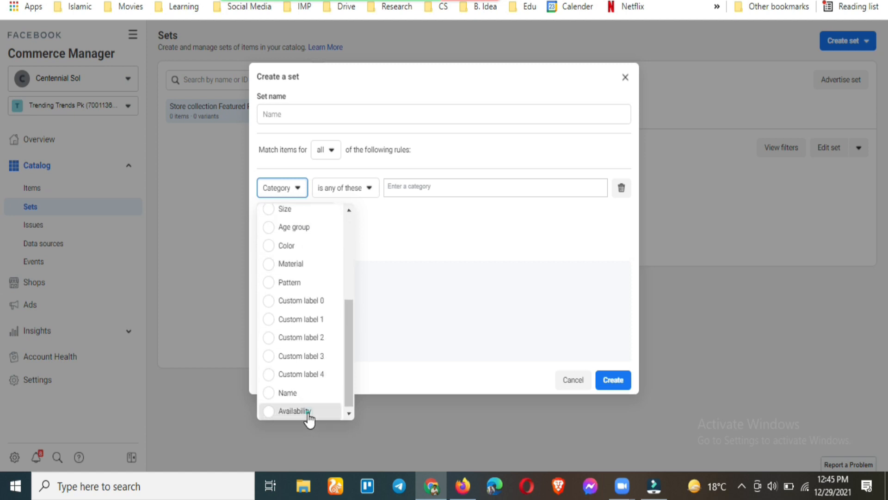
left_click(308, 412)
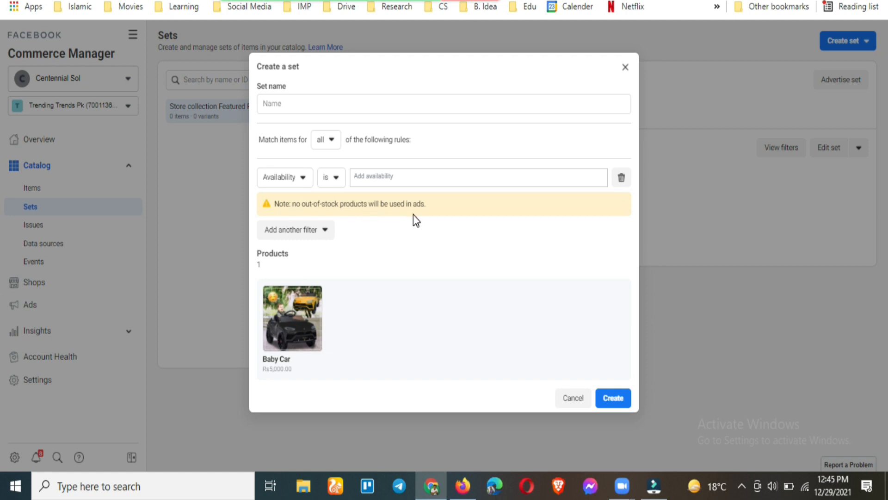
Try the rule field as Category, Product type and Brand, ending on Price is greater than (USD)
left_click(301, 180)
scroll(309, 252, "up", 10)
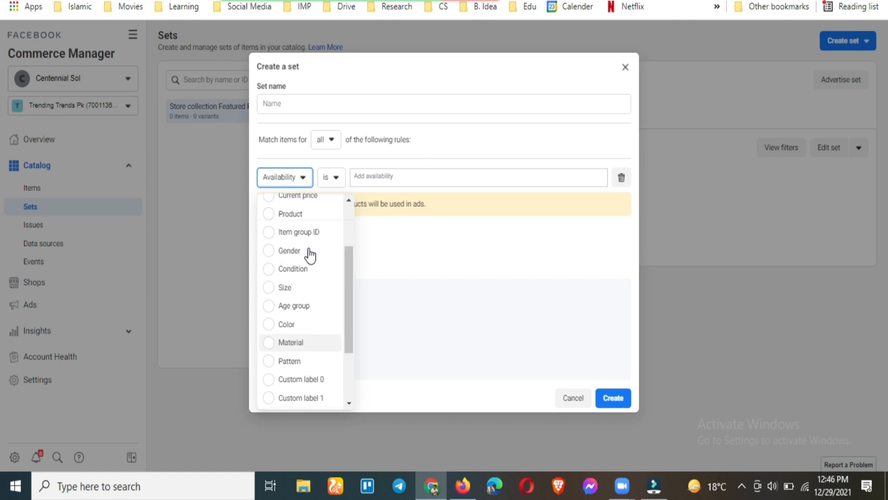
left_click(293, 203)
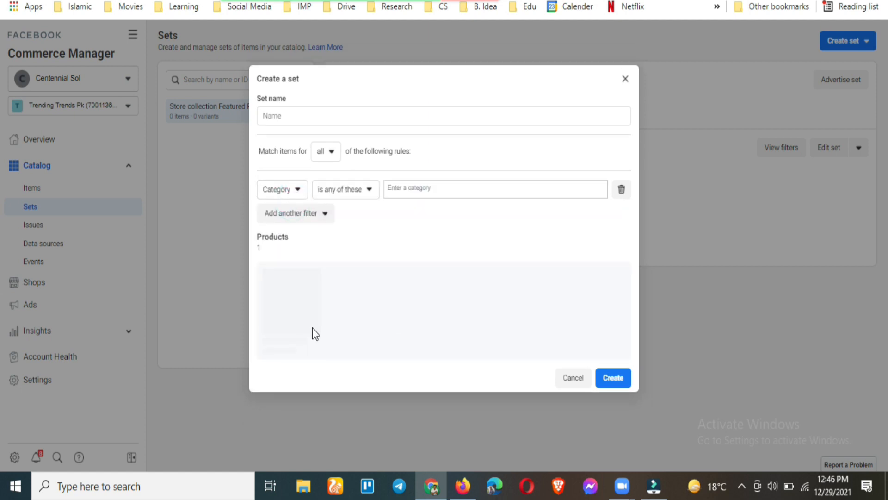
left_click(363, 189)
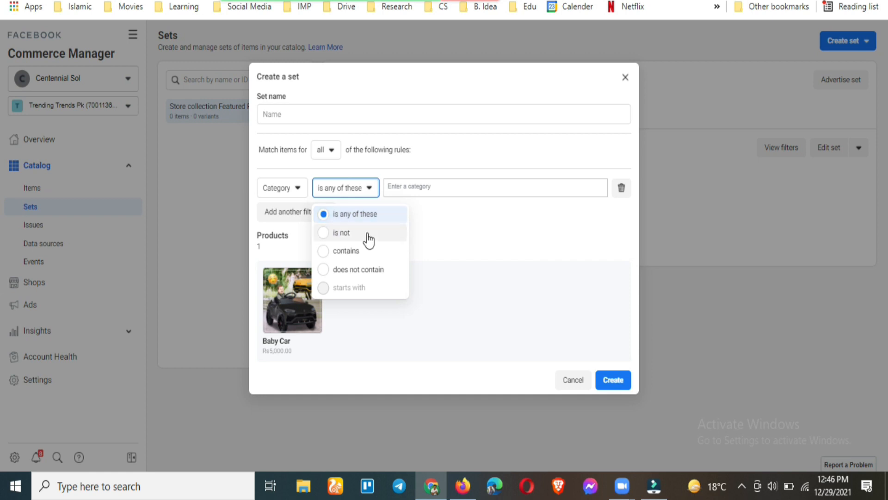
left_click(442, 220)
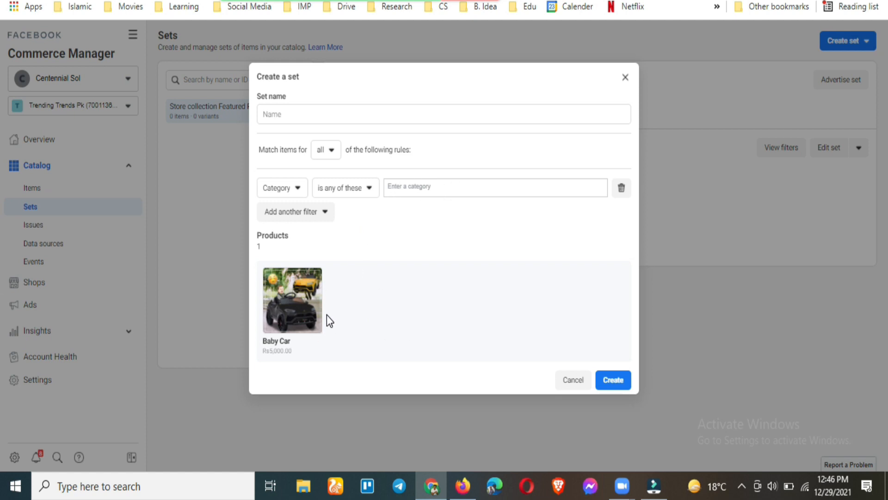
left_click(297, 183)
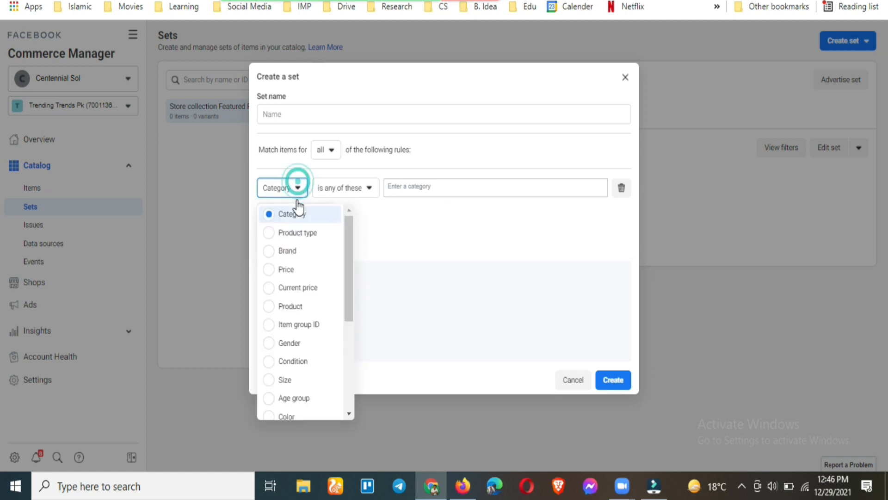
left_click(300, 233)
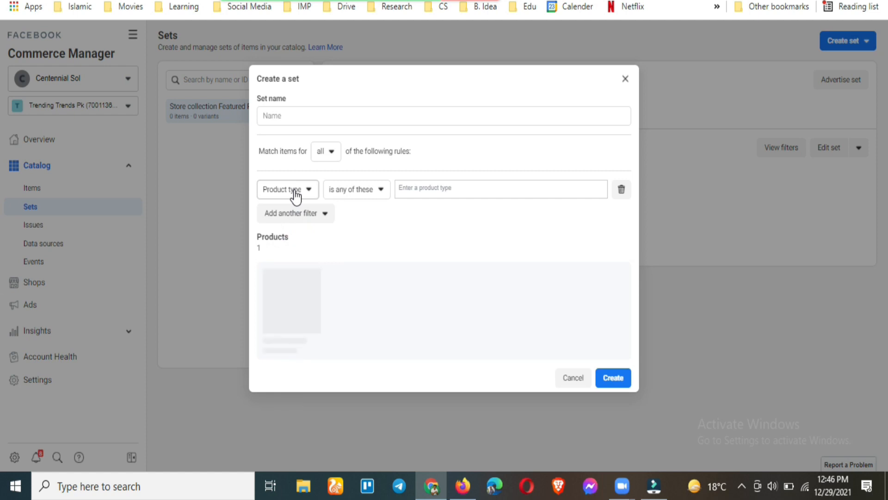
left_click(295, 193)
left_click(294, 256)
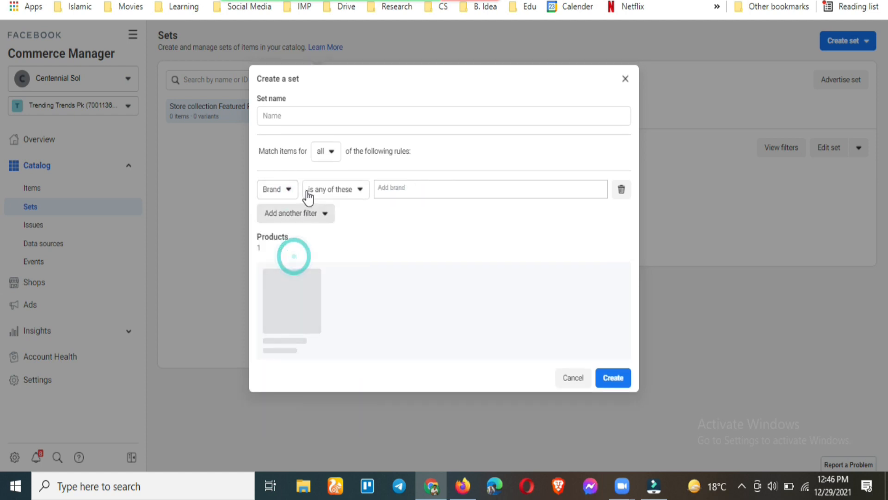
left_click(283, 193)
left_click(307, 278)
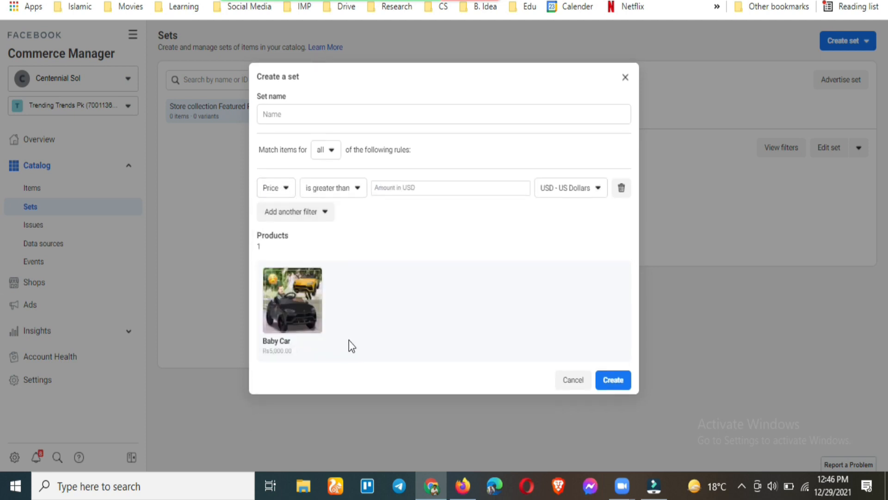
Name the set 'Products on Sale', attempt Create, then cancel and discard it after the duplicate-filter warning
left_click(313, 109)
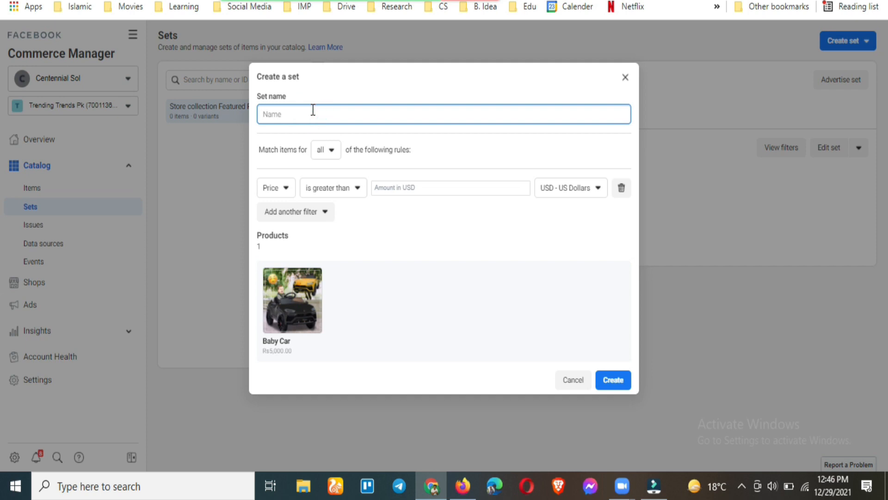
type("Products on Sale")
left_click(619, 385)
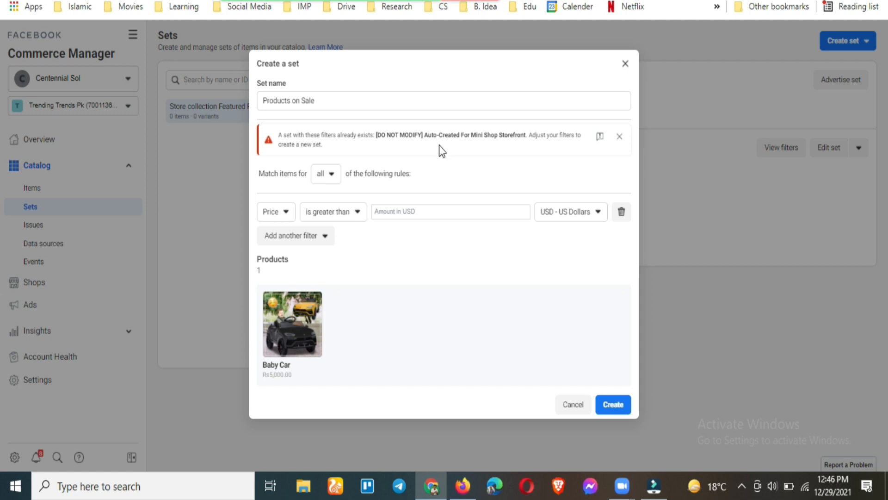
left_click(573, 406)
left_click(489, 200)
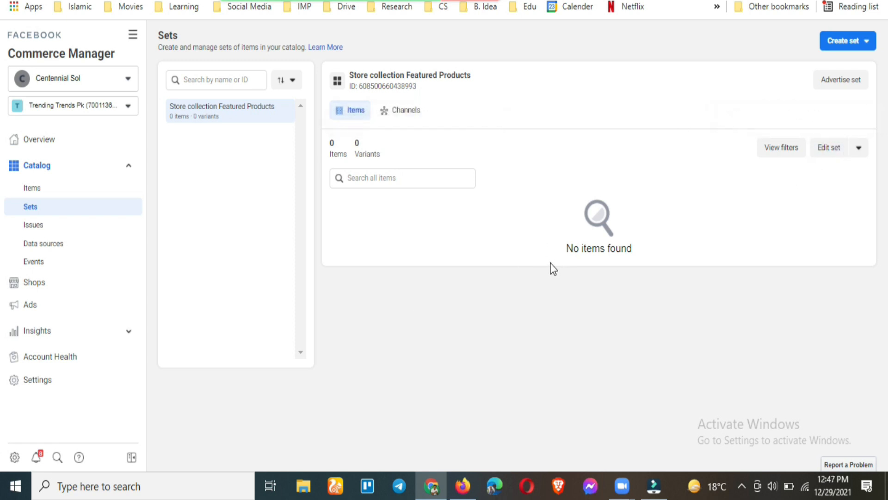
Review catalog Issues (no errors), dismiss the Improve your catalog tip, and go to Data sources
left_click(32, 229)
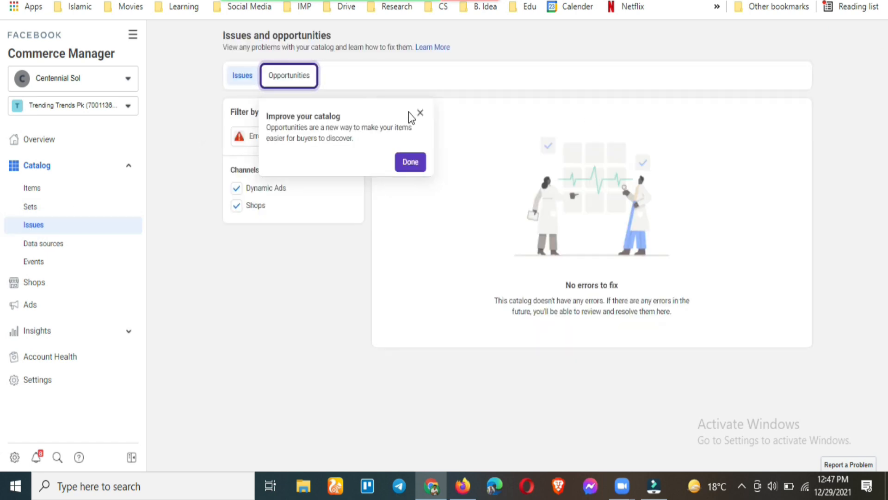
left_click(420, 113)
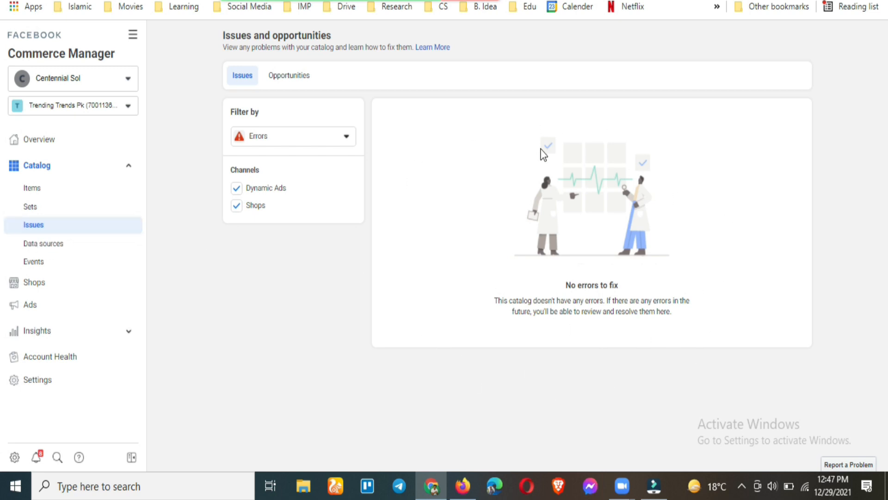
left_click(77, 244)
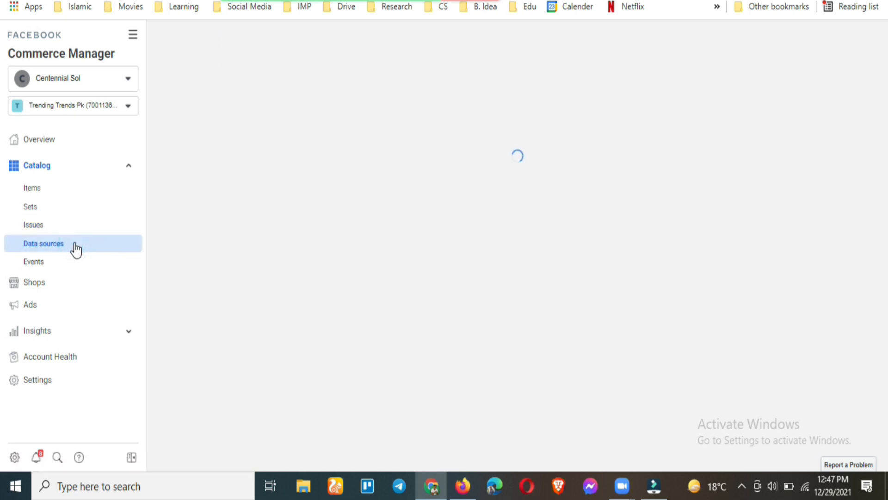
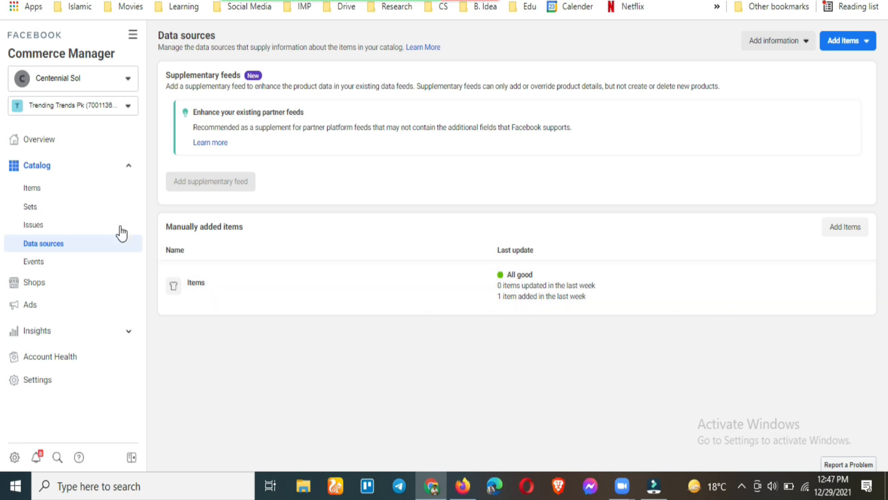
Glance at the Add items choices, then open the catalog's Events page for pixel/SDK tracking
left_click(860, 47)
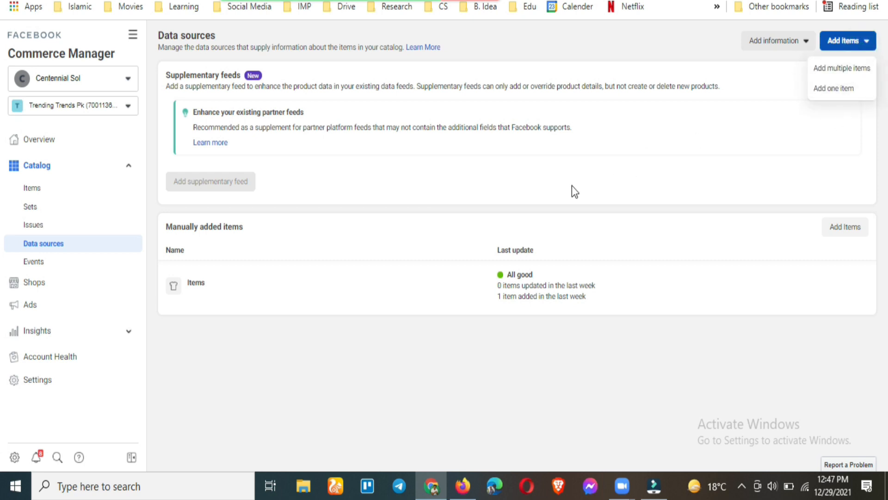
left_click(541, 208)
left_click(102, 270)
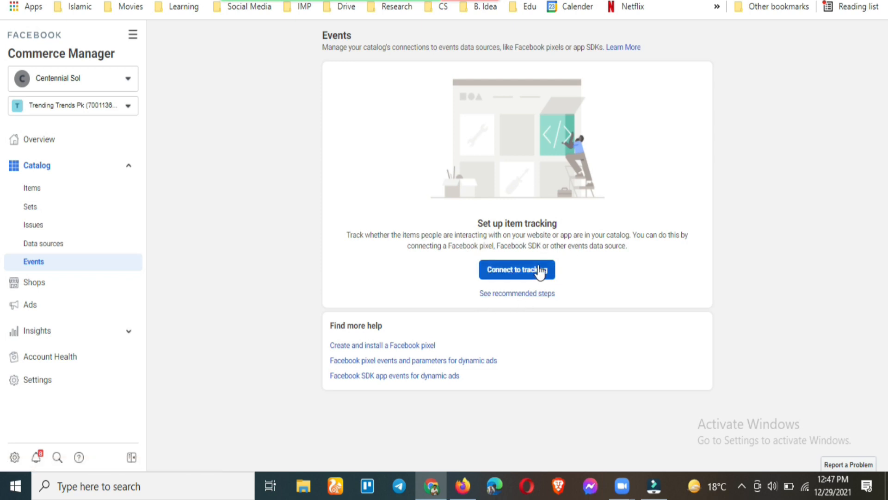
Highlight the words SDK and pixel in the Events page description
left_click_drag(543, 248, 524, 249)
left_click(516, 250)
double_click(531, 246)
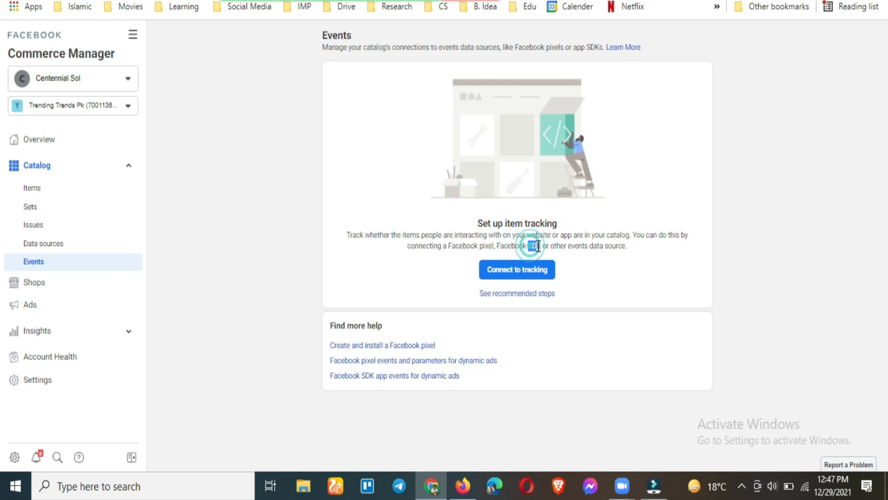
left_click(538, 246)
double_click(487, 246)
Go to Shops, then Overview, choosing Maybe later for the Page's View Shop button
left_click(65, 288)
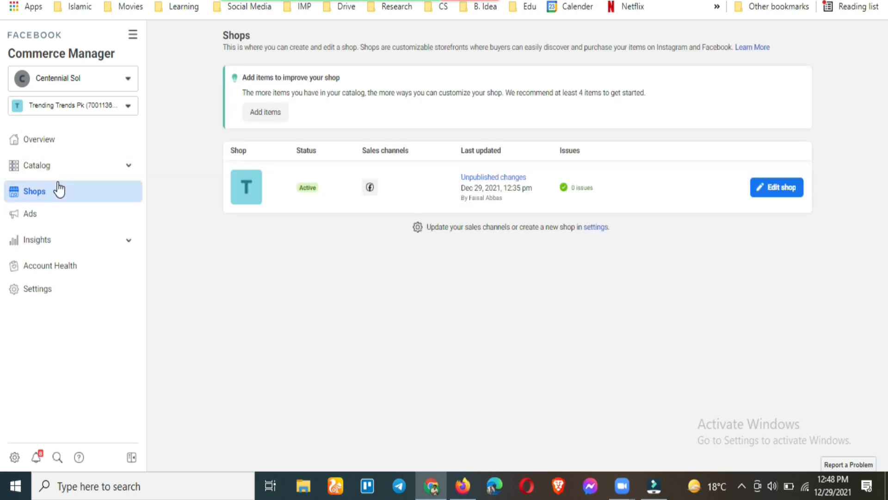
left_click(62, 142)
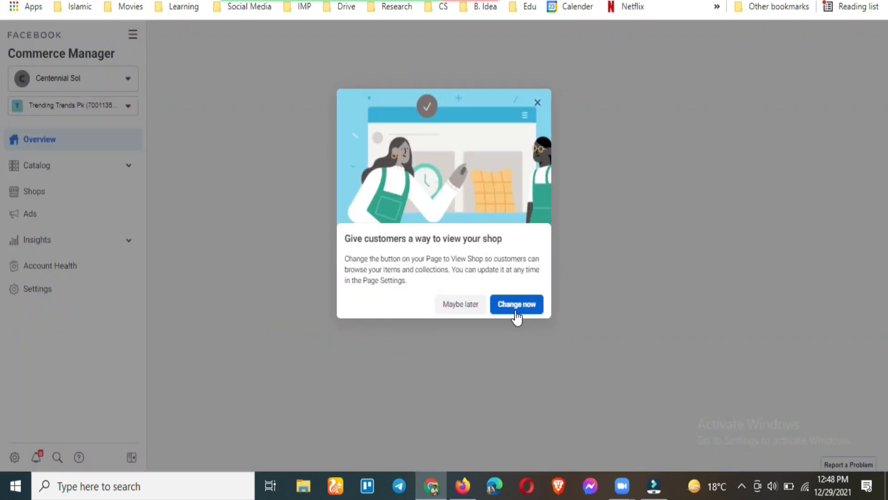
left_click(460, 306)
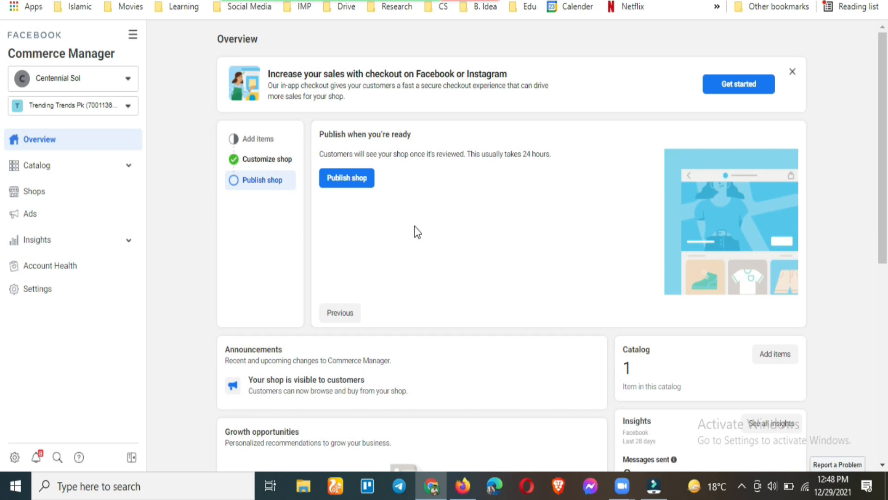
Start publishing the shop, dismissing the customization intro, layout tip and preview theme options
left_click(360, 178)
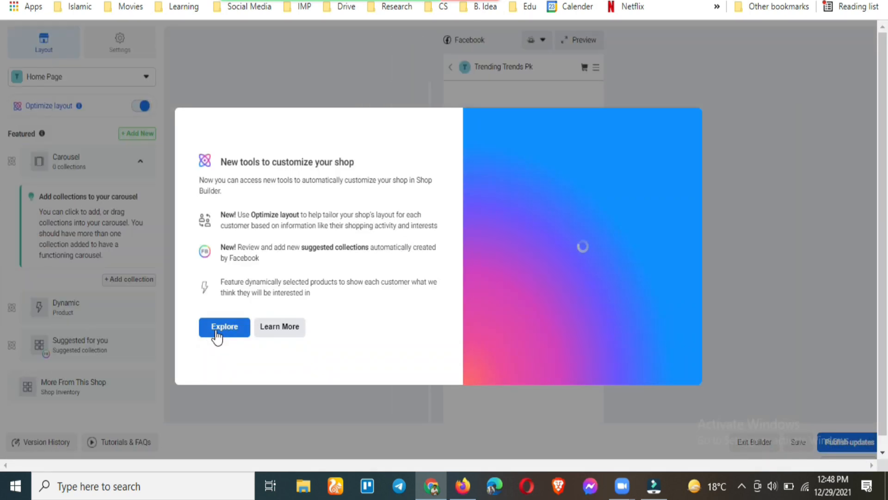
left_click(217, 337)
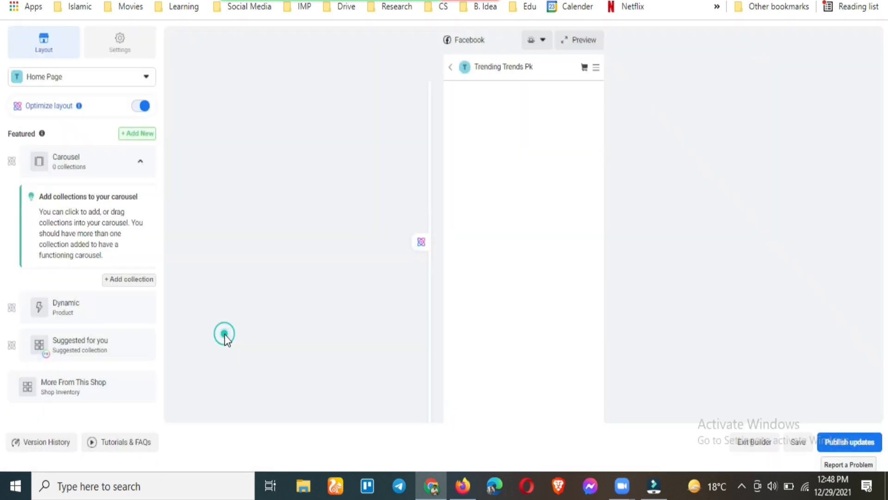
left_click(329, 111)
left_click(546, 45)
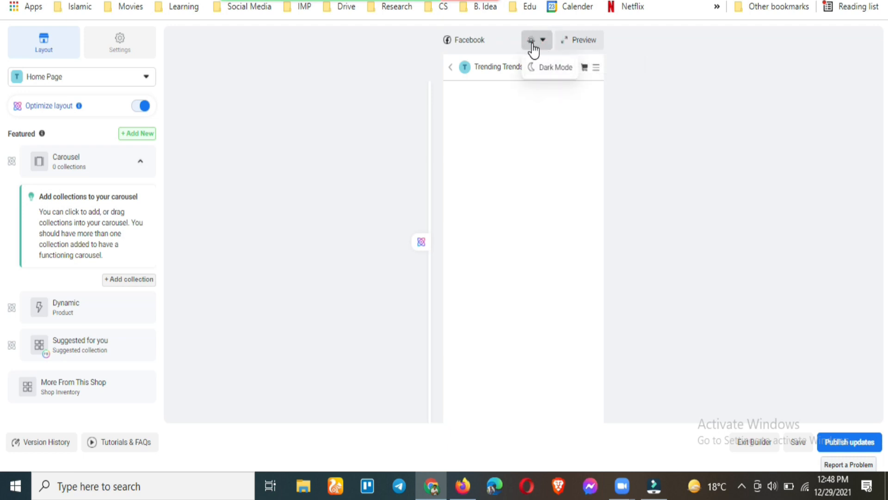
left_click(379, 130)
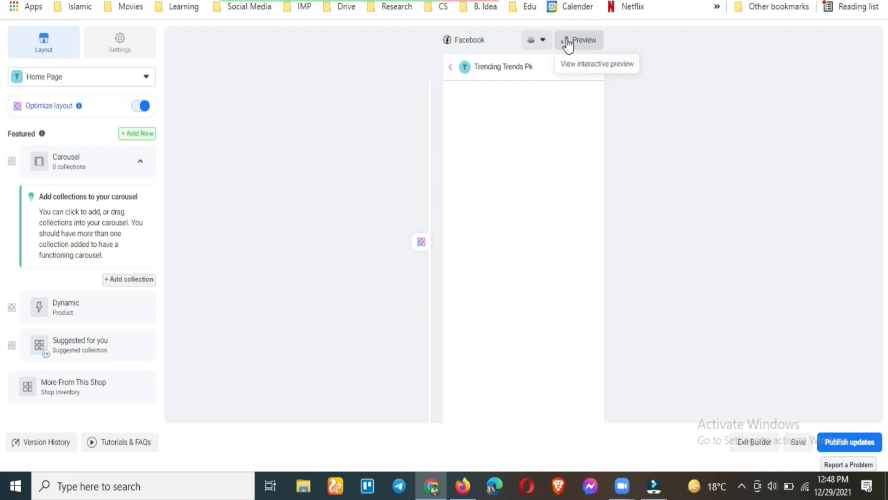
Collapse and re-expand the Carousel section, then begin adding a collection to it
left_click(130, 167)
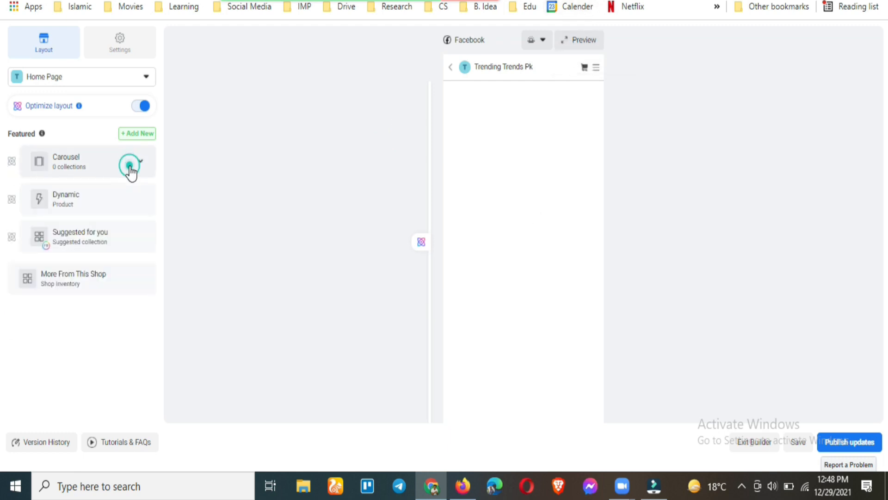
left_click(132, 172)
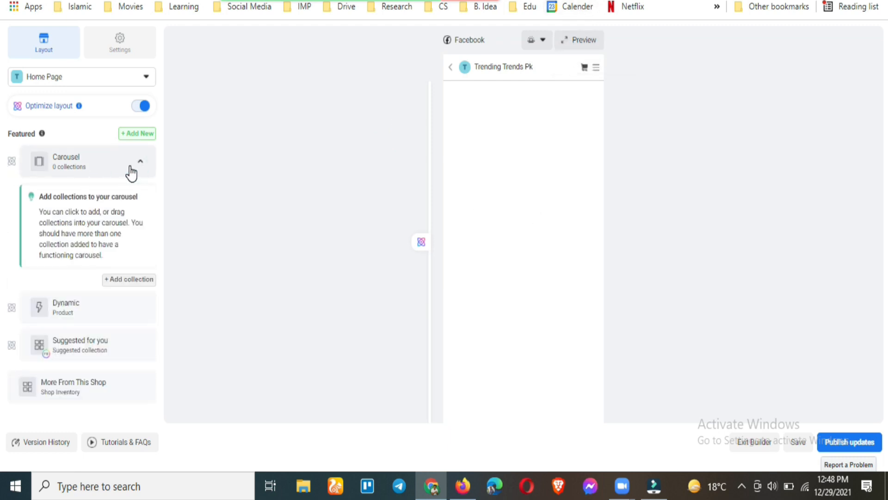
left_click(132, 283)
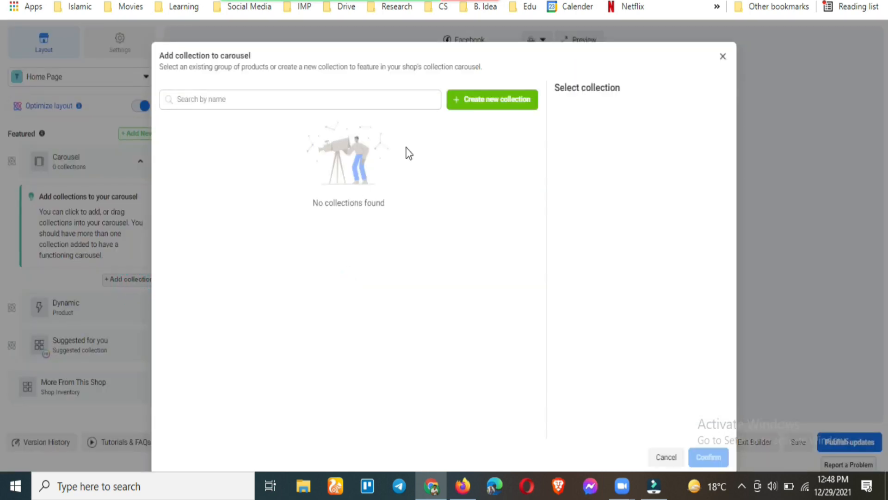
Draft a new 'Baby Car' collection containing the Baby Car item, then discard it and close the dialog
left_click(479, 104)
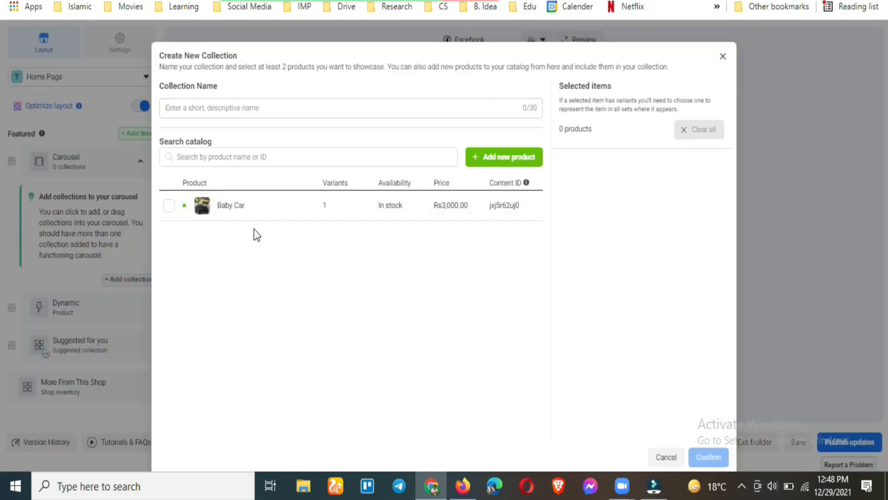
left_click(172, 208)
left_click(279, 102)
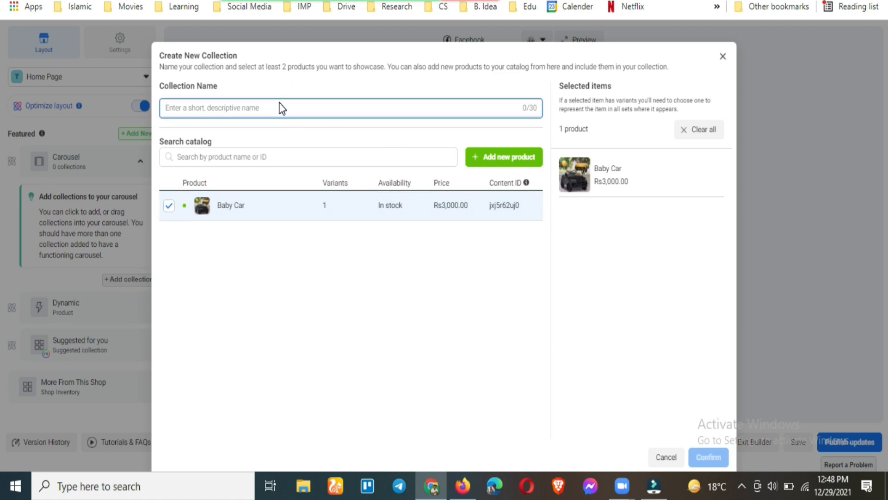
type("Baby Car")
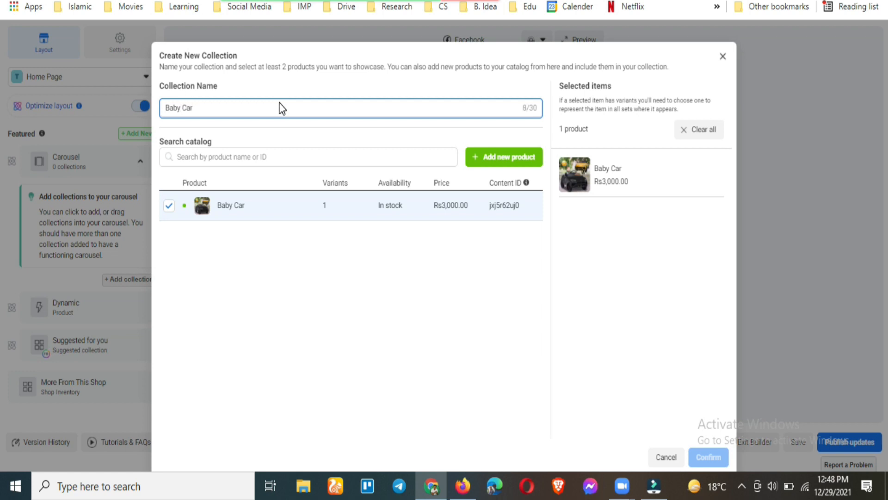
left_click(303, 311)
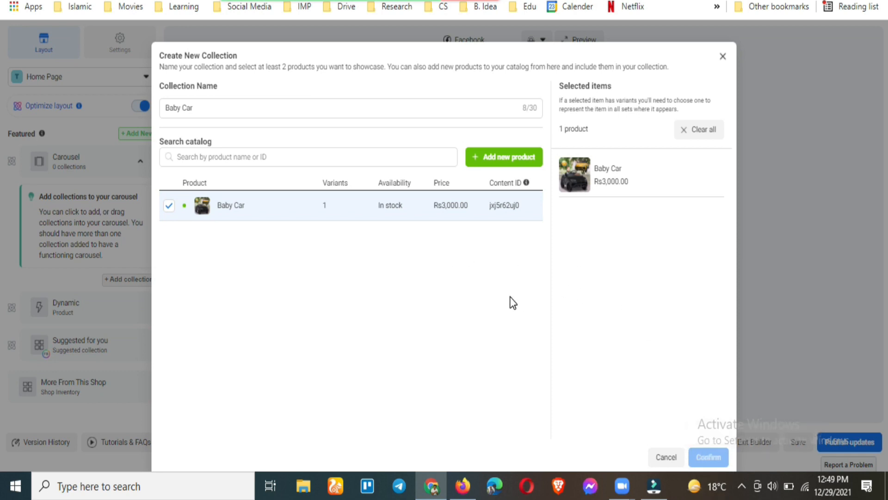
left_click(724, 57)
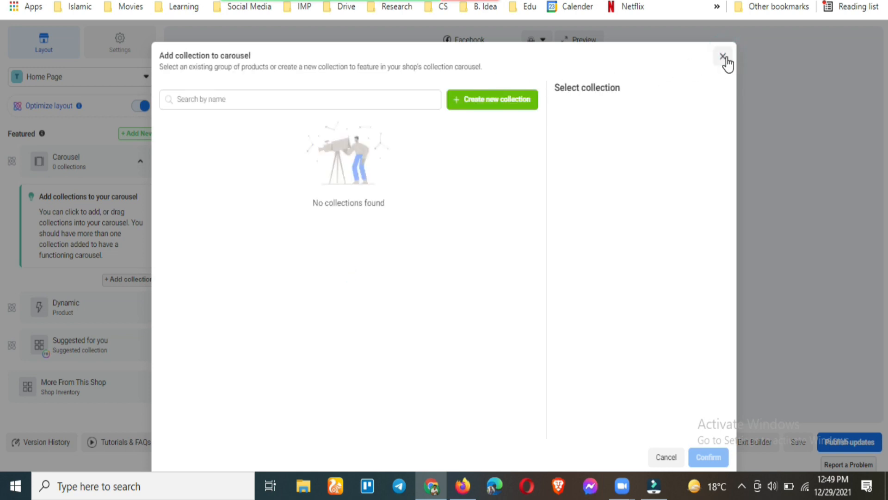
left_click(722, 56)
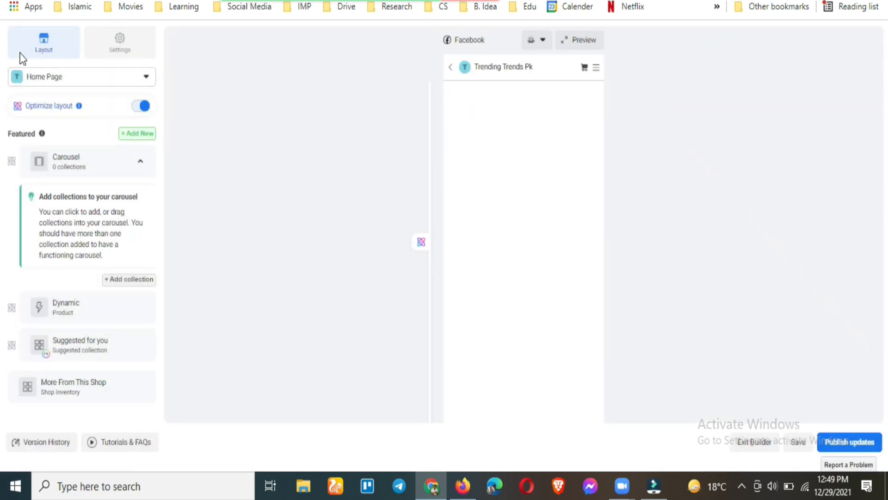
Return to Commerce Manager, dismiss the View shop dialog, and open catalog Items with its Add items choices
key("alt+Left")
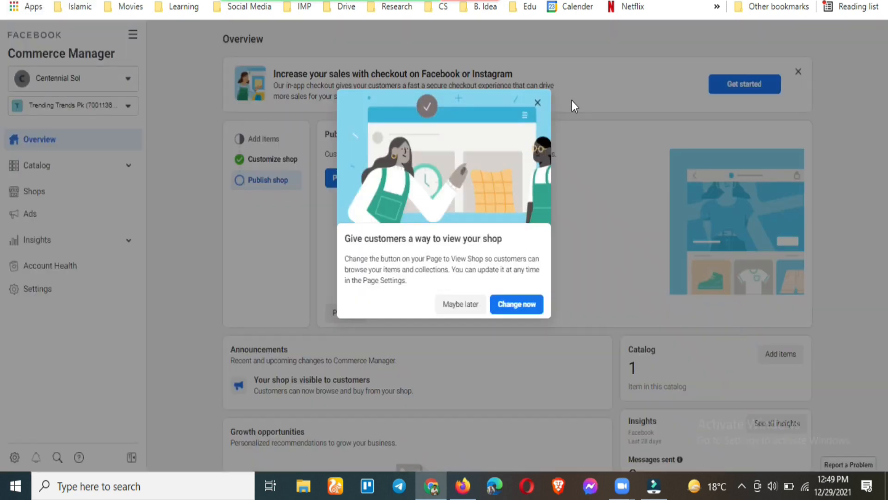
left_click(537, 103)
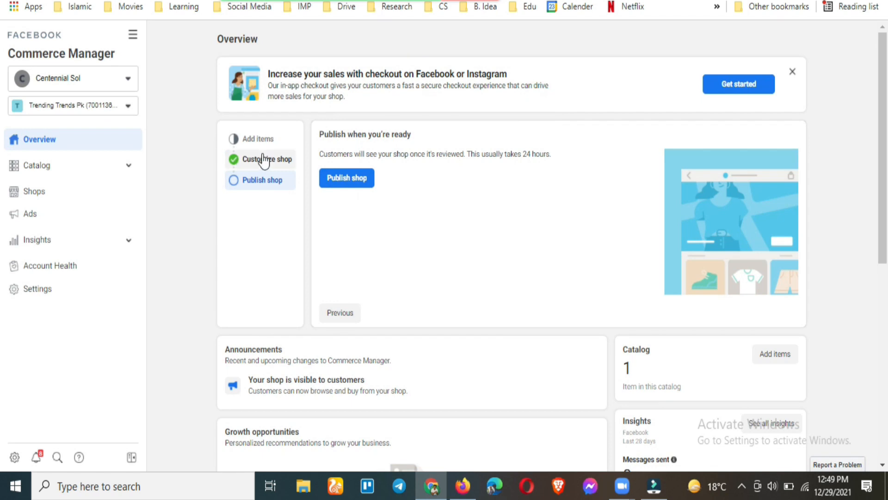
left_click(54, 174)
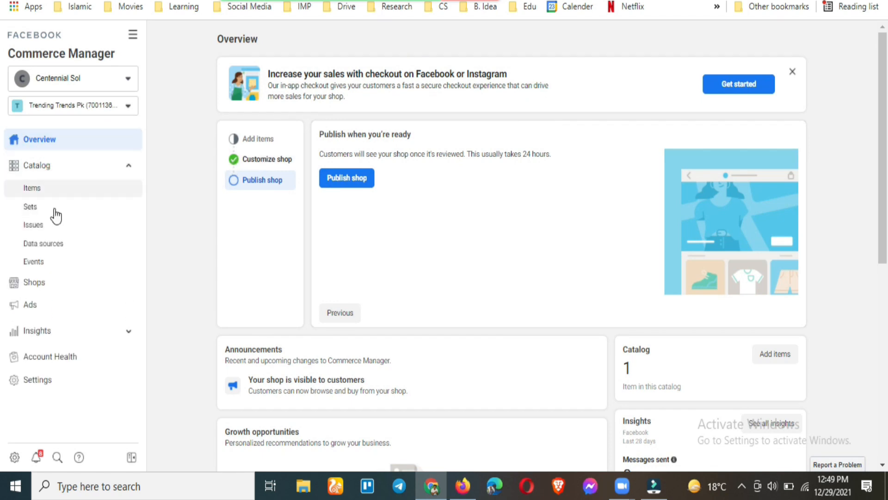
left_click(29, 191)
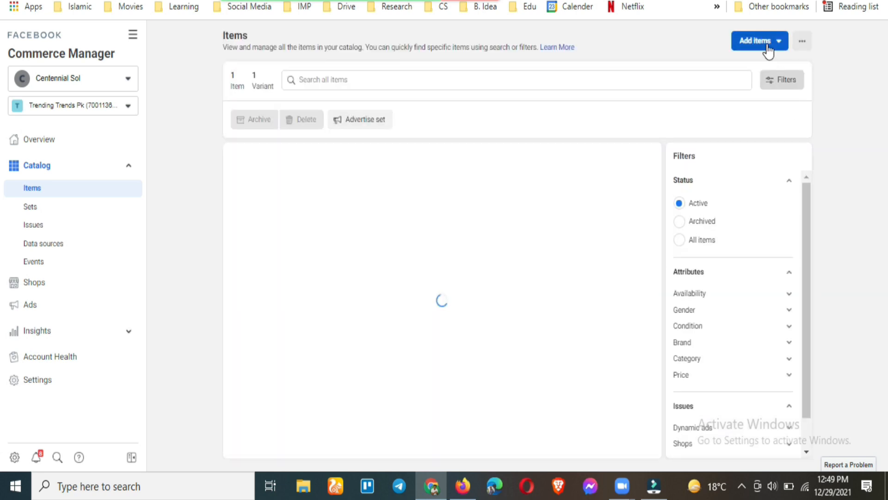
left_click(754, 42)
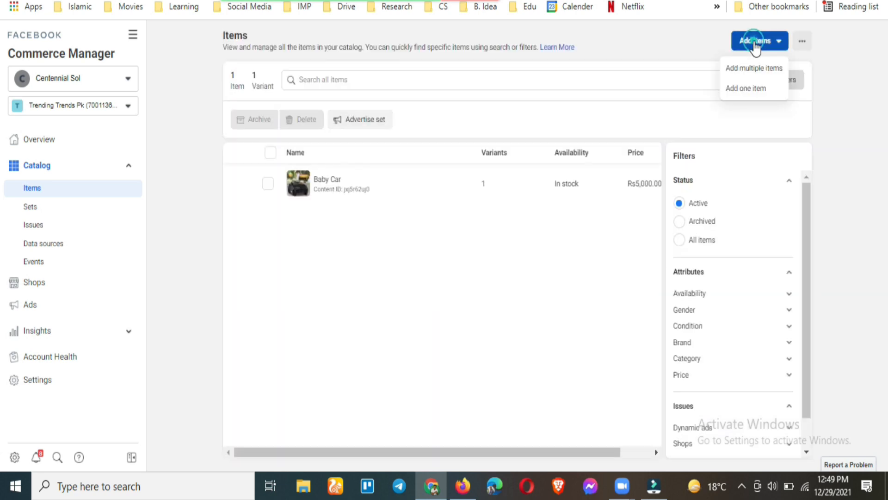
Start a single new catalog item and upload Yassin 6.jpg as its main image
left_click(743, 88)
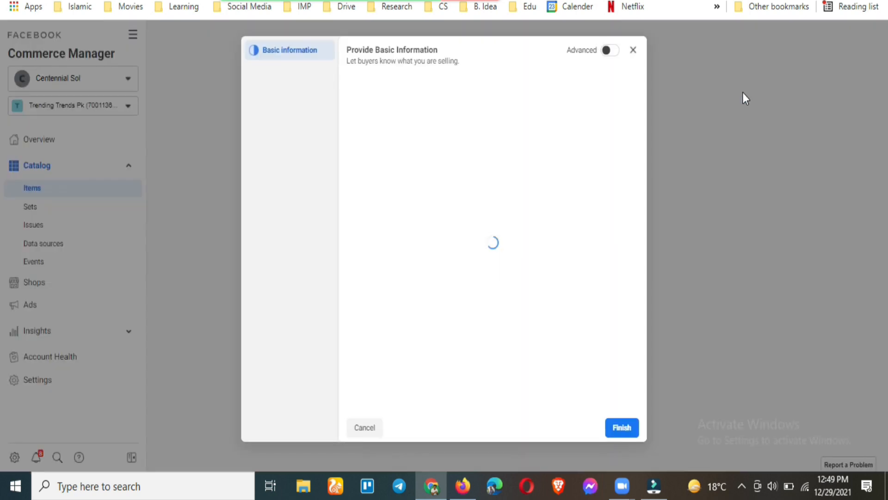
scroll(565, 242, "down", 5)
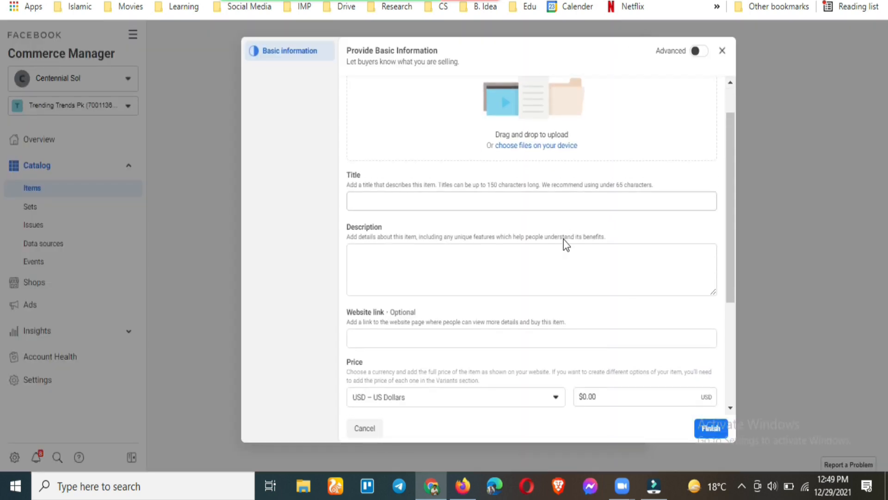
scroll(562, 248, "up", 5)
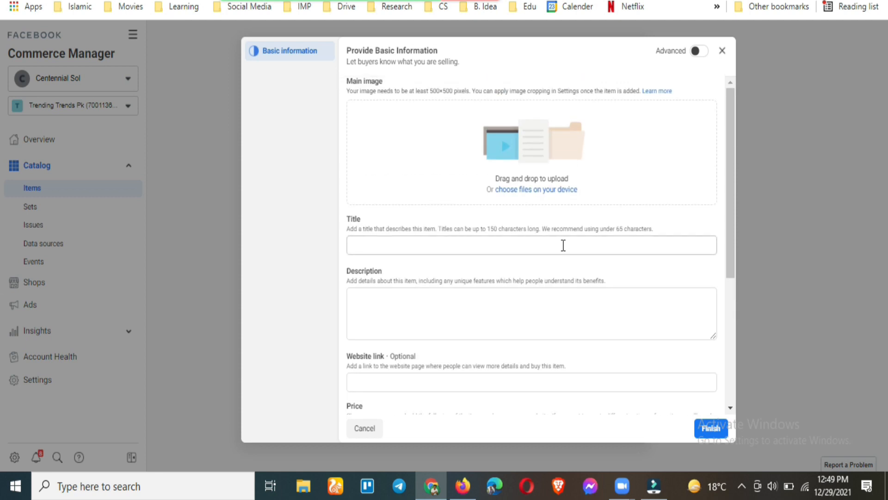
left_click(537, 188)
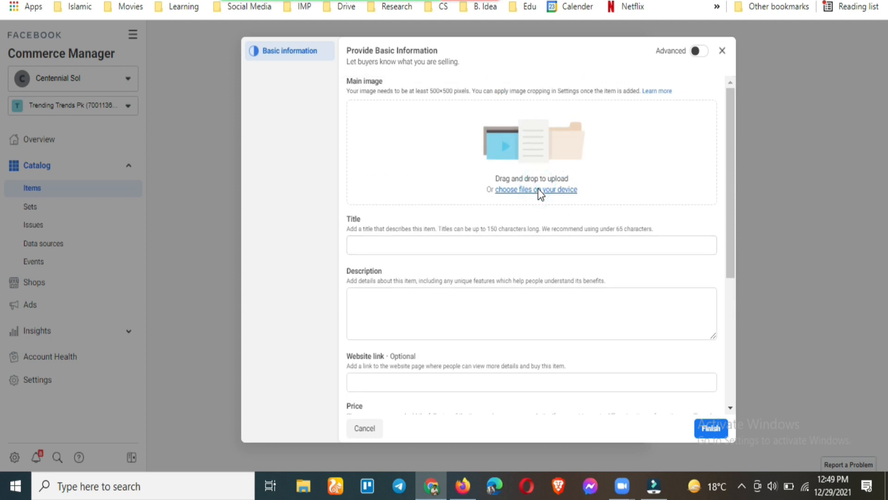
scroll(343, 195, "down", 5)
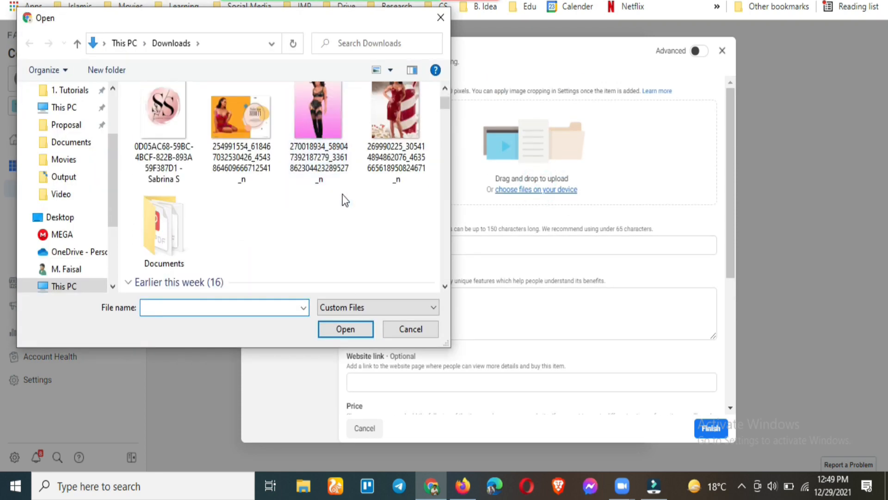
scroll(343, 194, "up", 3)
scroll(342, 194, "down", 5)
scroll(342, 194, "down", 10)
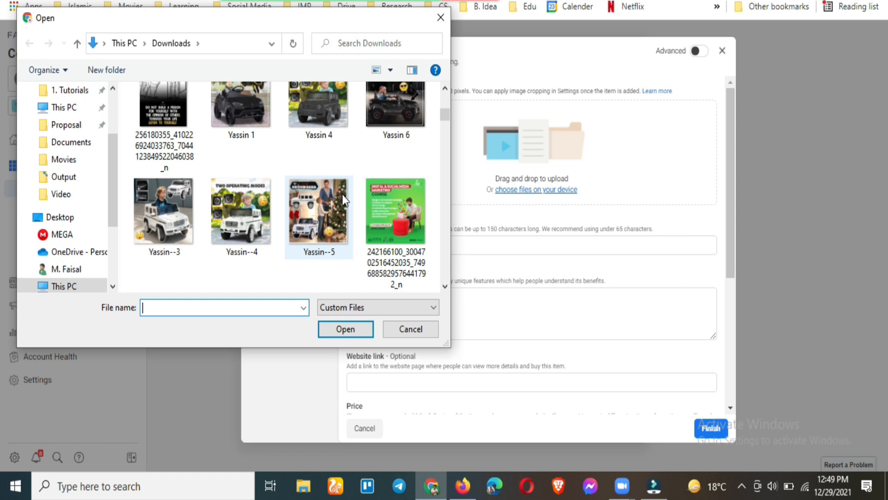
scroll(342, 196, "up", 4)
scroll(342, 195, "down", 2)
left_click(321, 217)
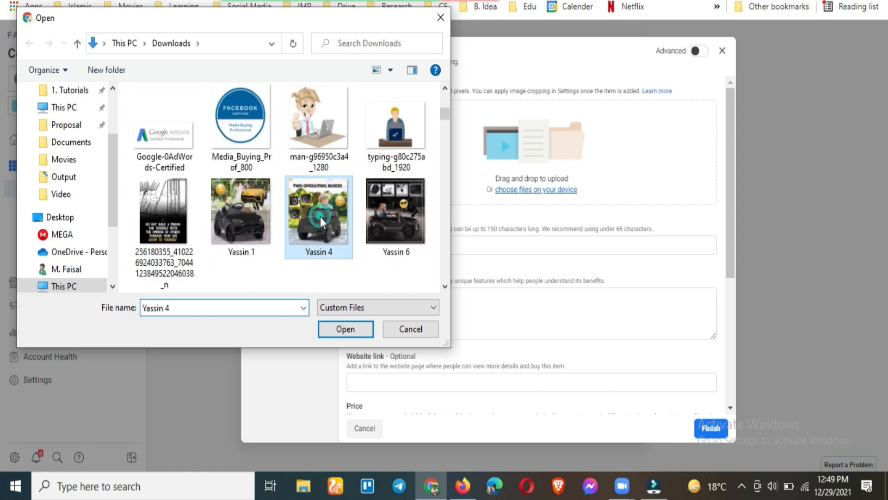
double_click(383, 213)
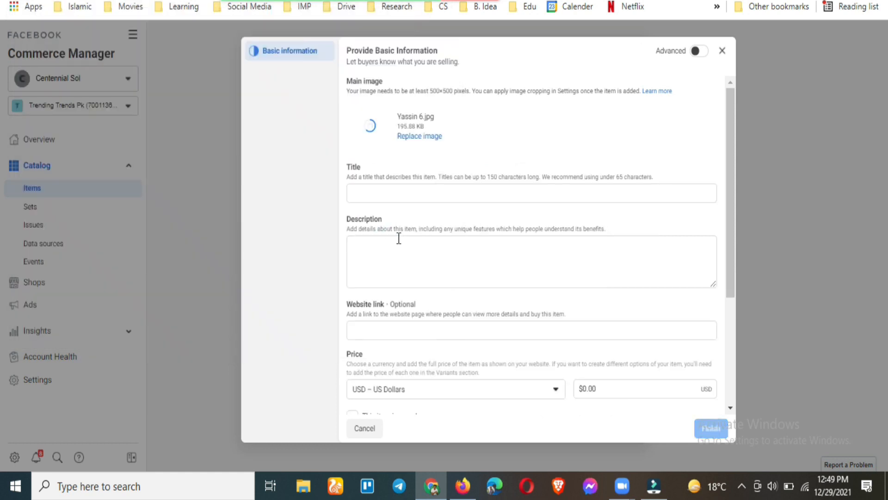
Title the item Baby Car 2 with the description 'This is baby car.'
left_click(413, 192)
type("Baby Car")
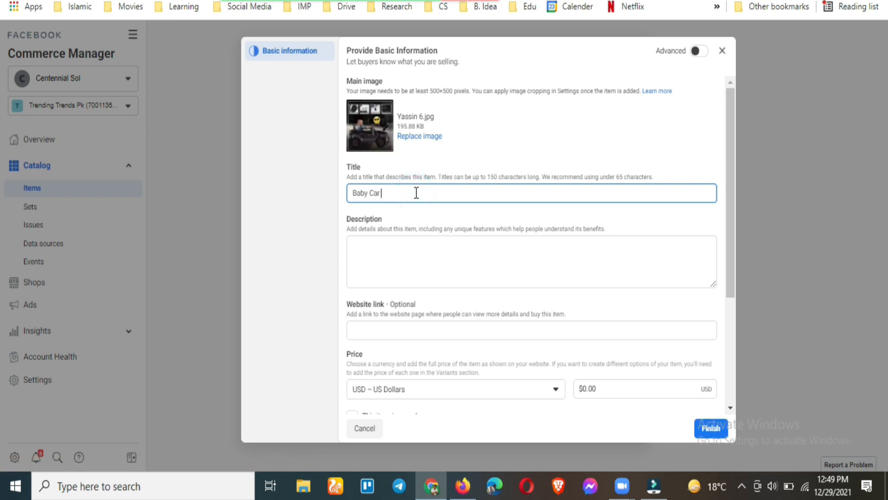
left_click(443, 248)
scroll(461, 262, "down", 2)
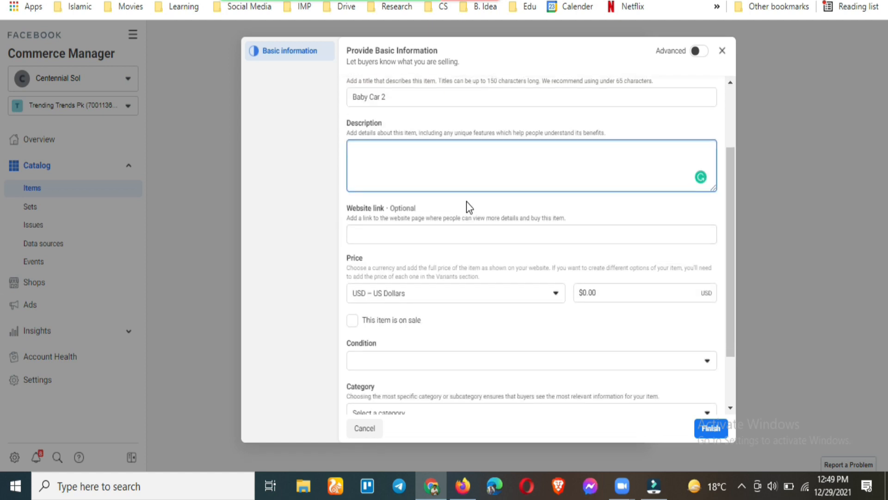
type("This is baby car.")
left_click(460, 249)
scroll(460, 250, "down", 3)
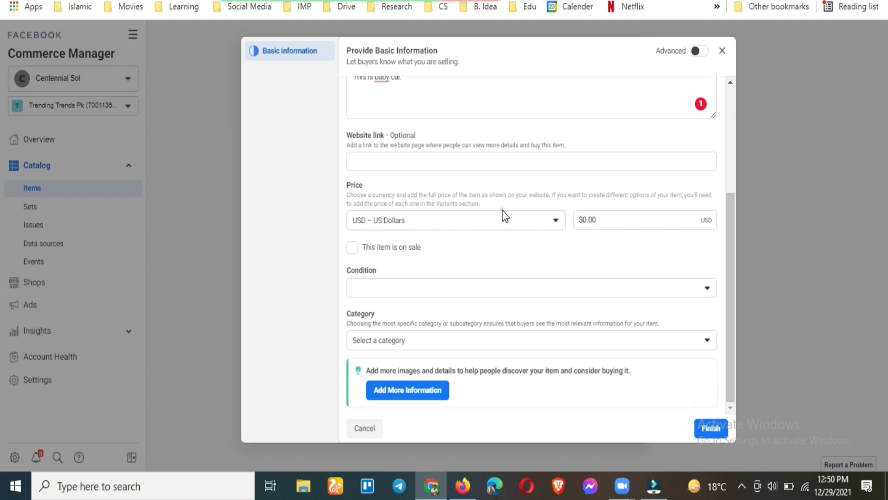
Set currency to PKR, price 5000, and mark it on sale for 3000
left_click(501, 229)
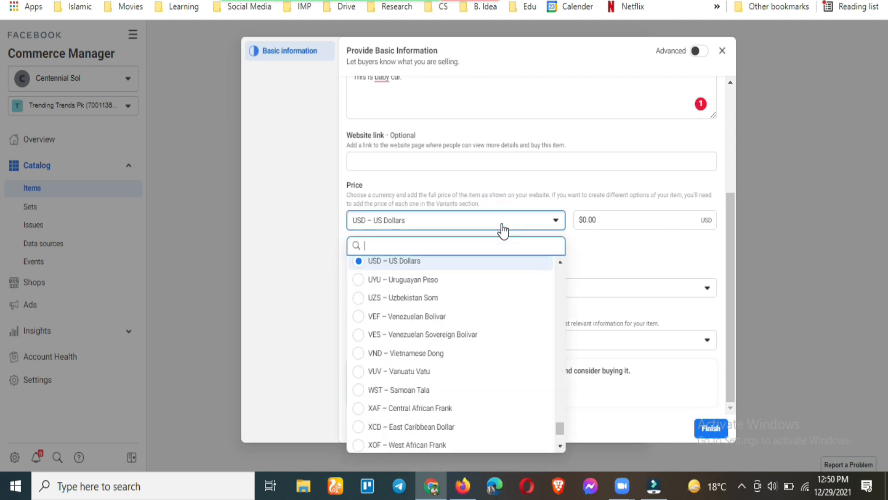
type("pkr")
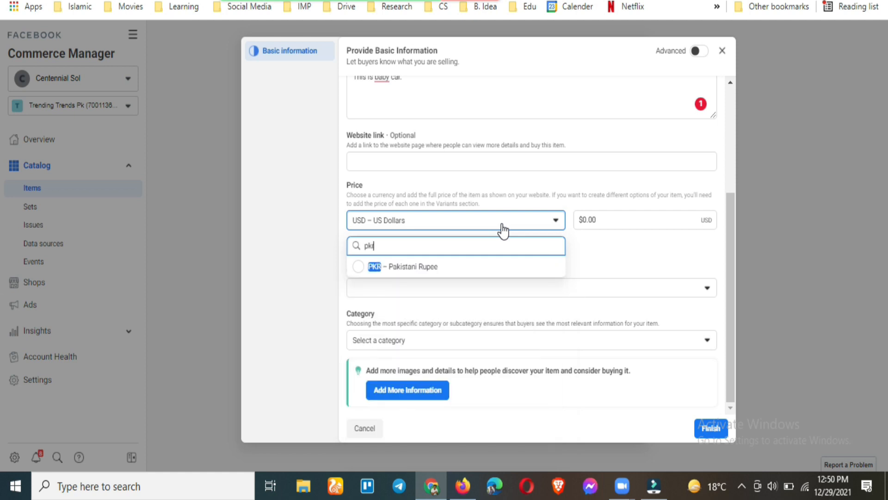
left_click(489, 267)
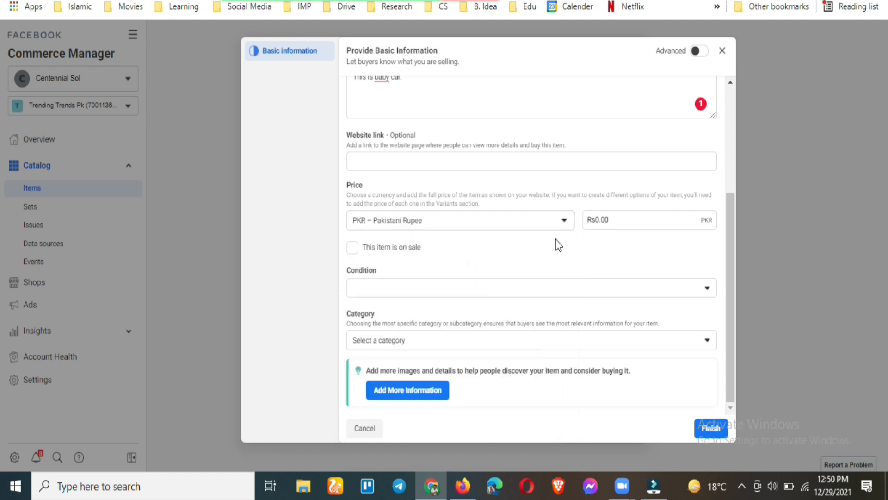
left_click(636, 213)
left_click(631, 220)
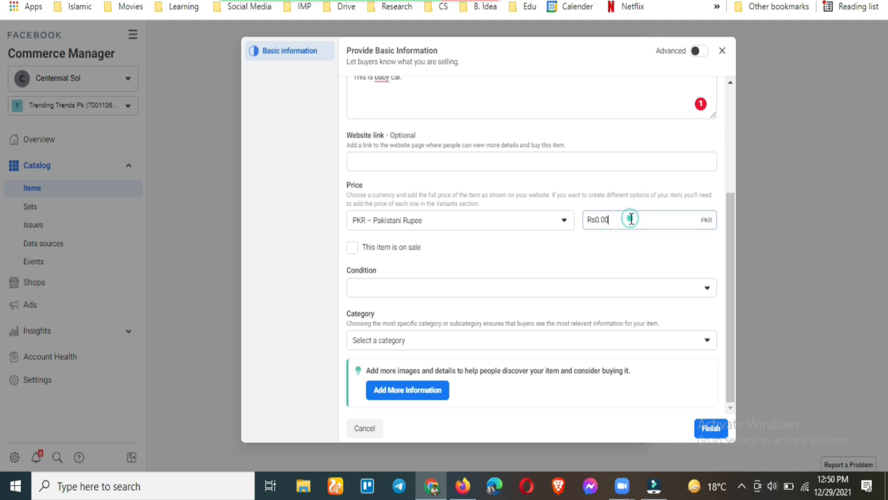
key("BackSpace")
key("BackSpace")
key("BackSpace")
type("5000")
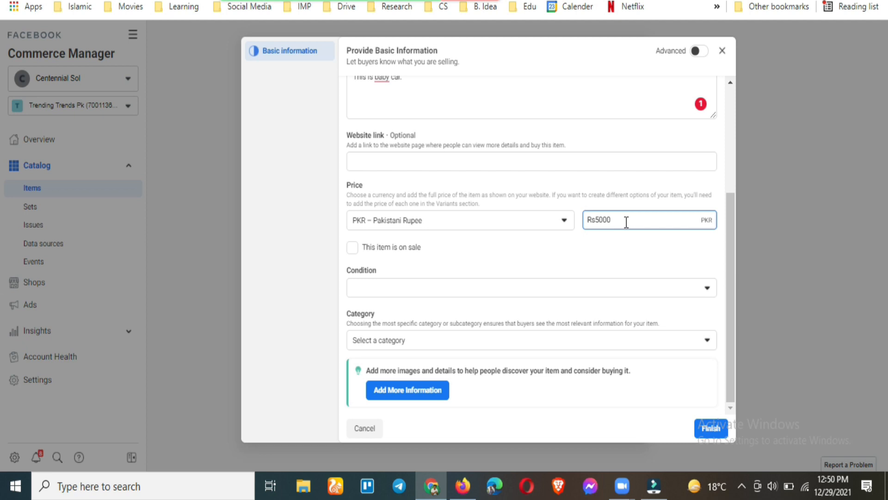
left_click(388, 248)
left_click_drag(386, 289, 362, 287)
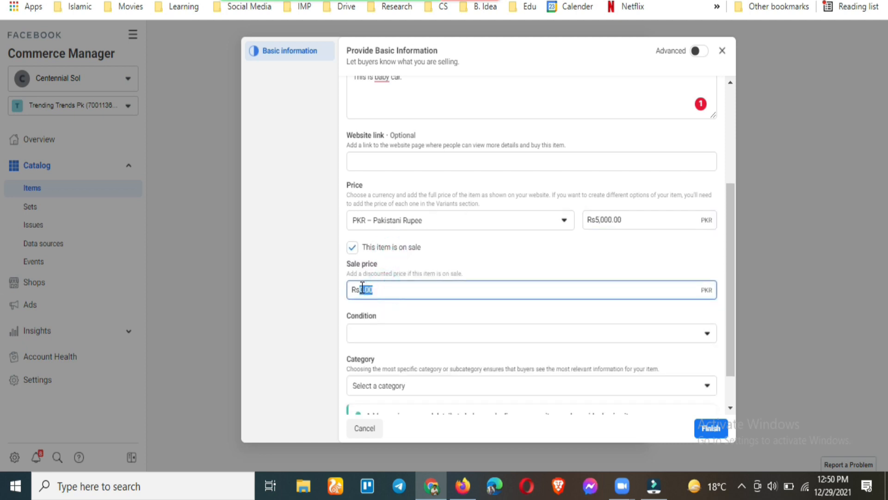
type("300")
Set condition New and category Baby Products > Baby Transport, then save the item
left_click(415, 313)
left_click(426, 337)
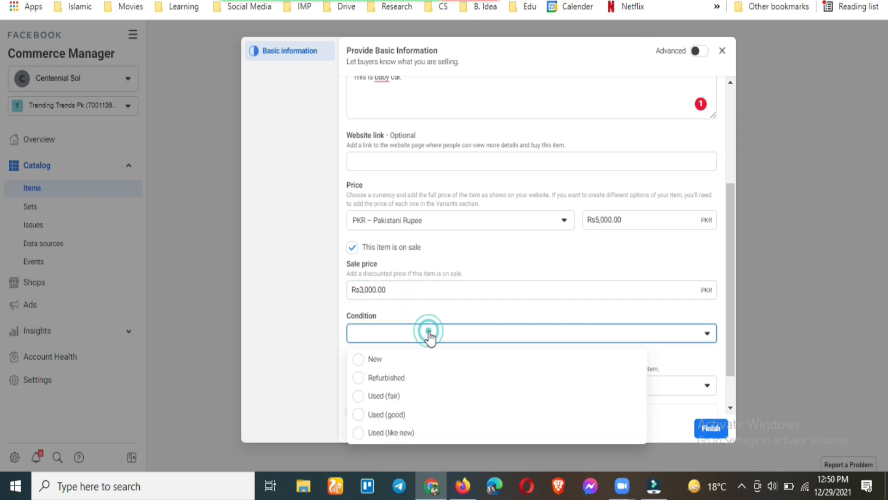
left_click(425, 368)
scroll(446, 313, "down", 1)
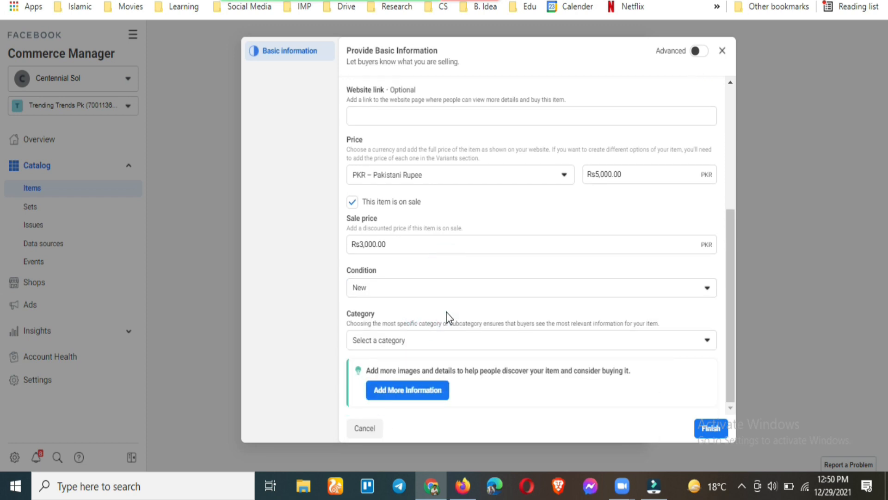
left_click(448, 351)
left_click(476, 240)
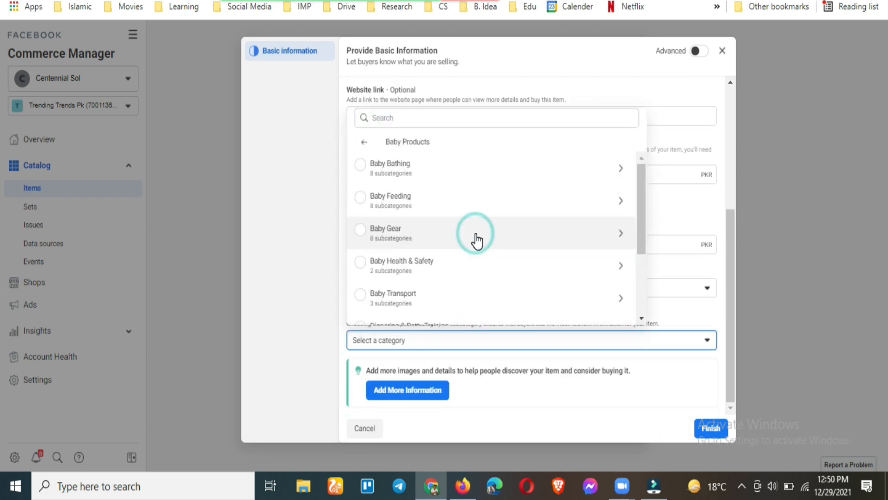
left_click(459, 299)
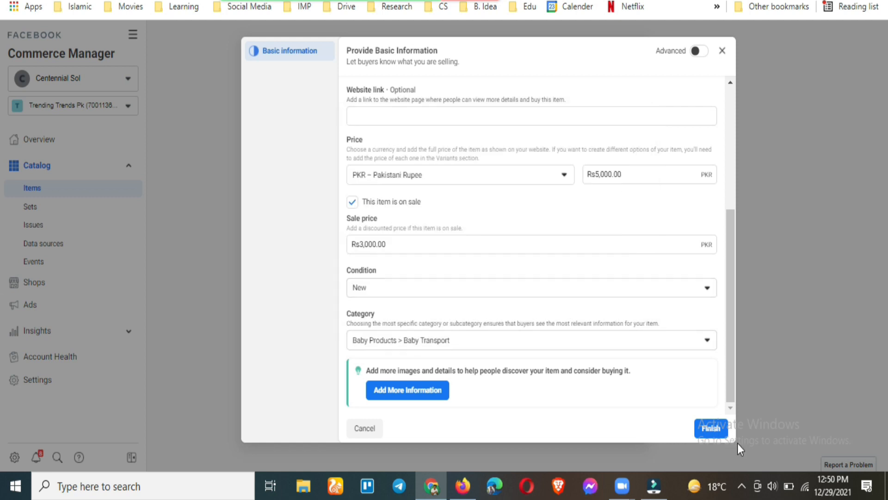
left_click(710, 430)
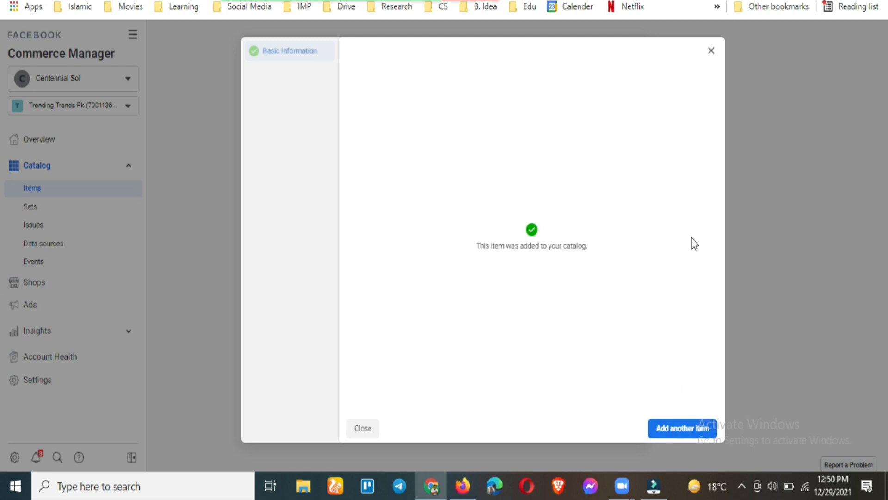
Start another item with the Yassin--5 photo, titled Baby Car 3, with a description
left_click(683, 430)
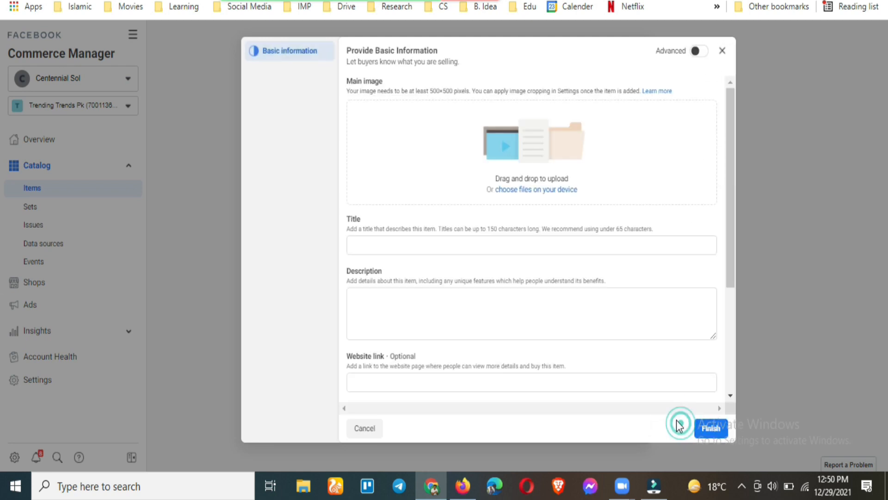
left_click(539, 189)
scroll(308, 209, "down", 10)
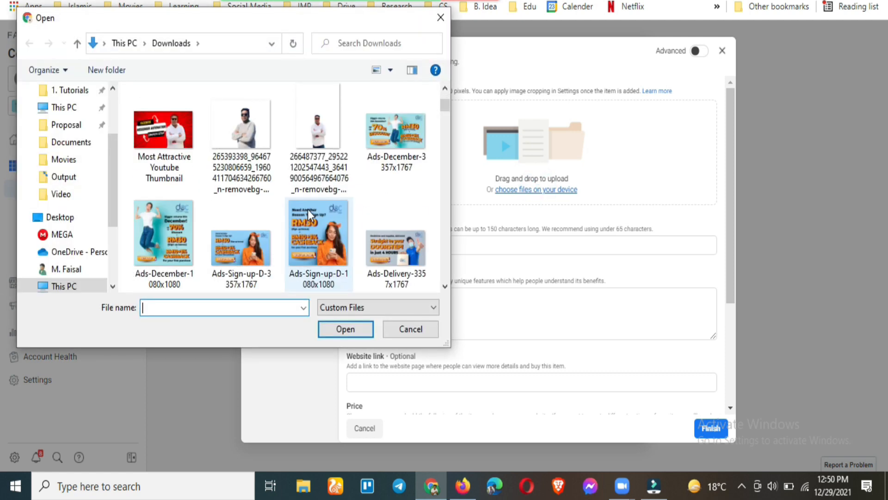
scroll(307, 209, "down", 10)
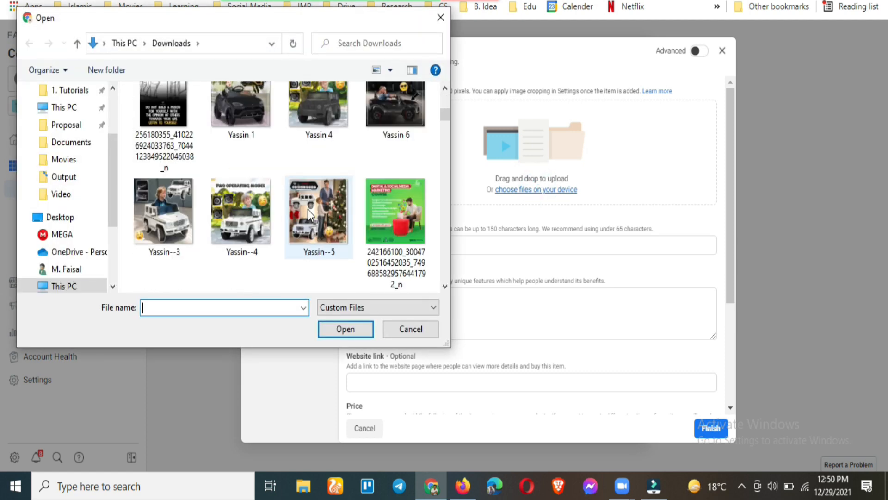
double_click(329, 117)
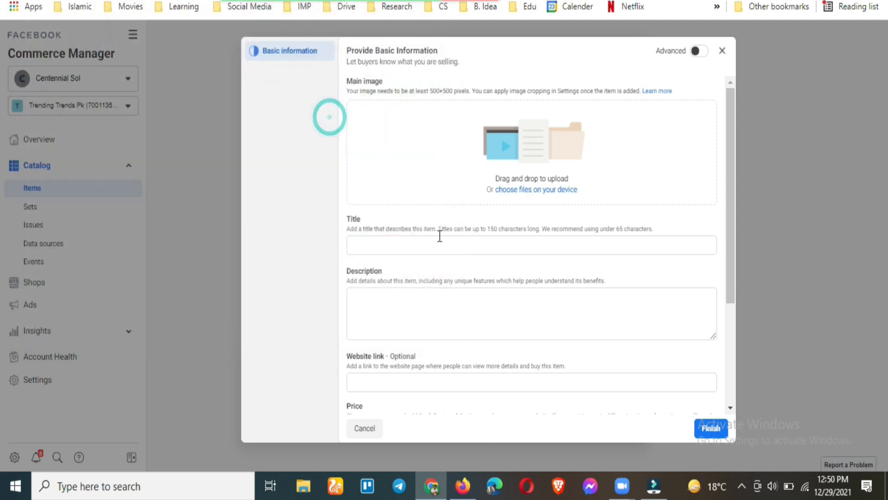
left_click(417, 193)
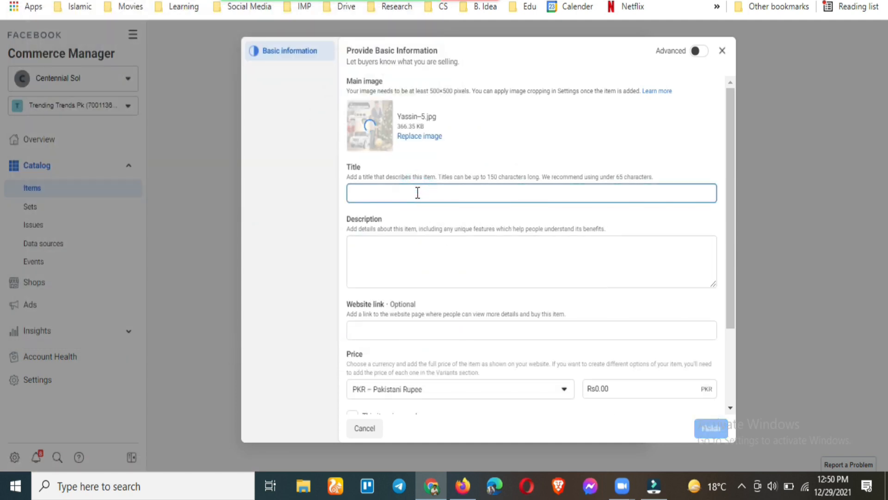
type("Baby Car 3")
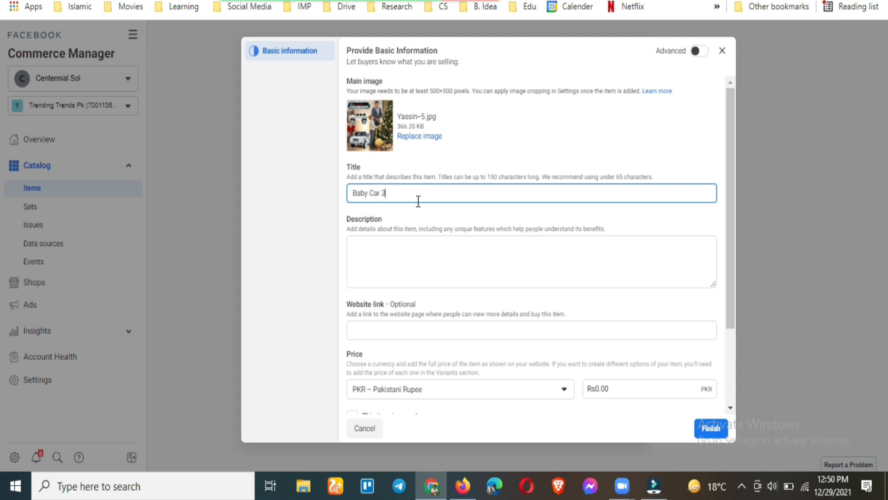
left_click(417, 272)
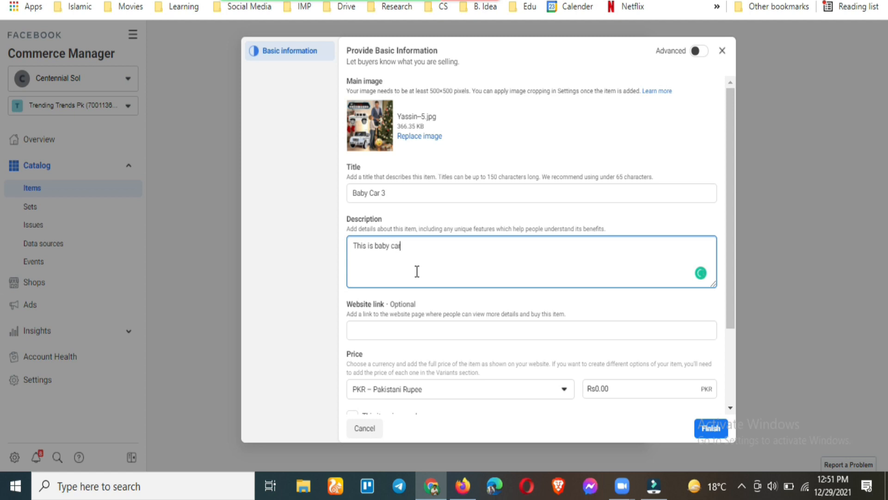
scroll(432, 276, "down", 2)
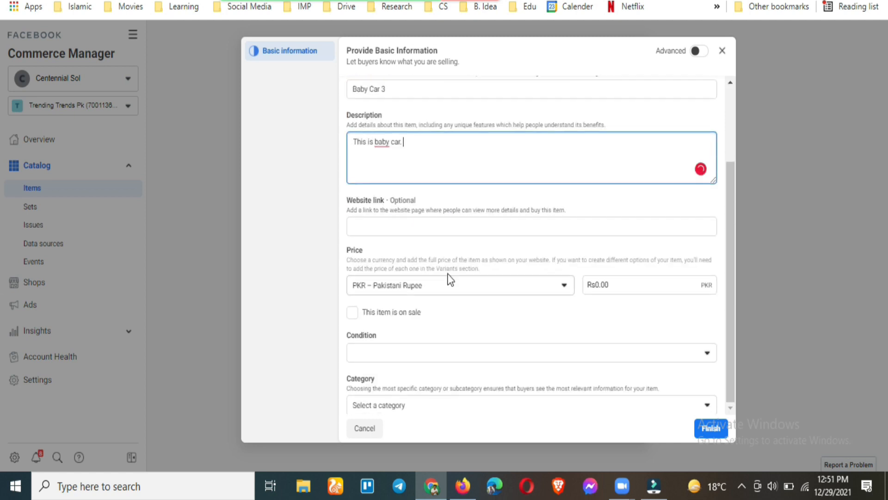
Price Baby Car 3 at 5000, on sale for 3,000, condition New, and save it
left_click(597, 284)
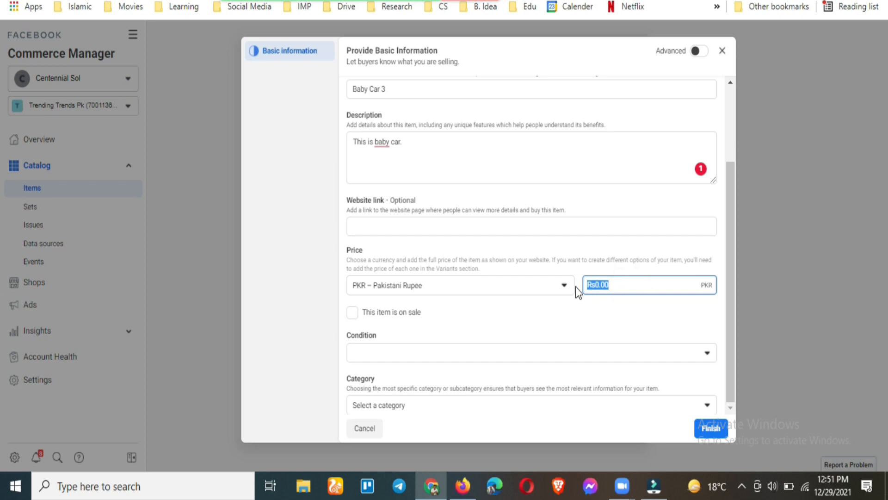
type("50")
left_click(391, 311)
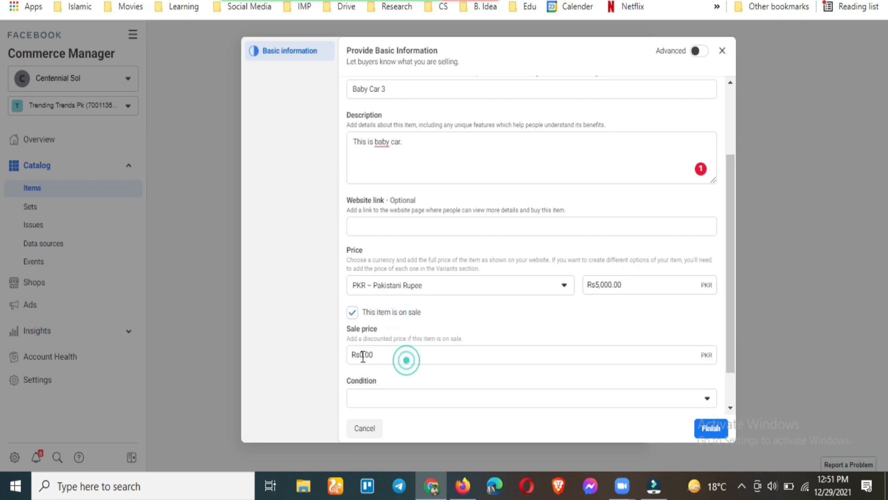
left_click(388, 355)
type("3,0")
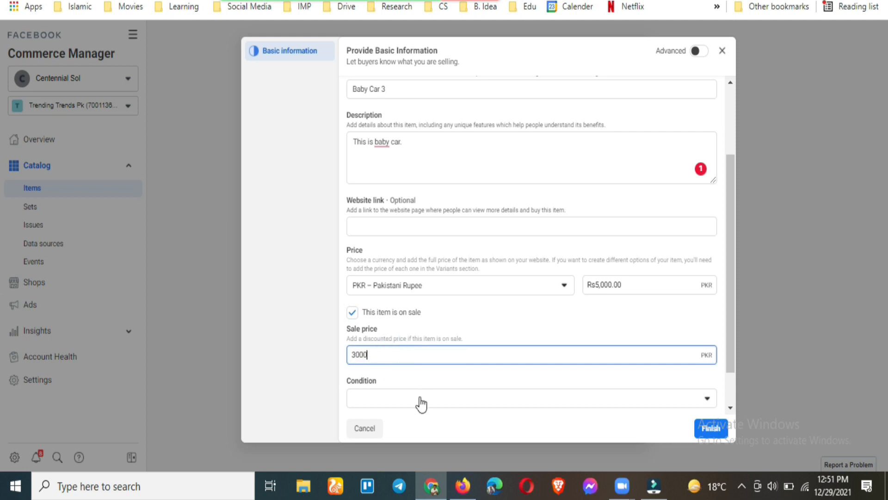
type("00")
left_click(420, 403)
left_click(447, 301)
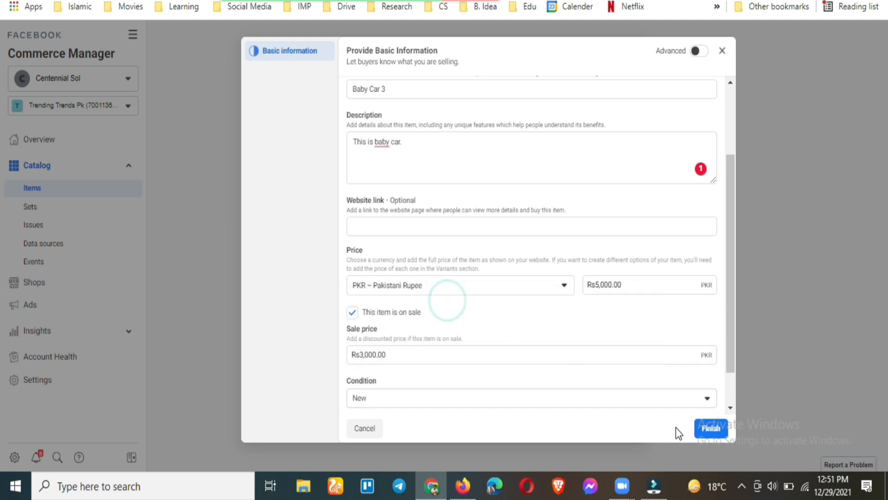
left_click(711, 429)
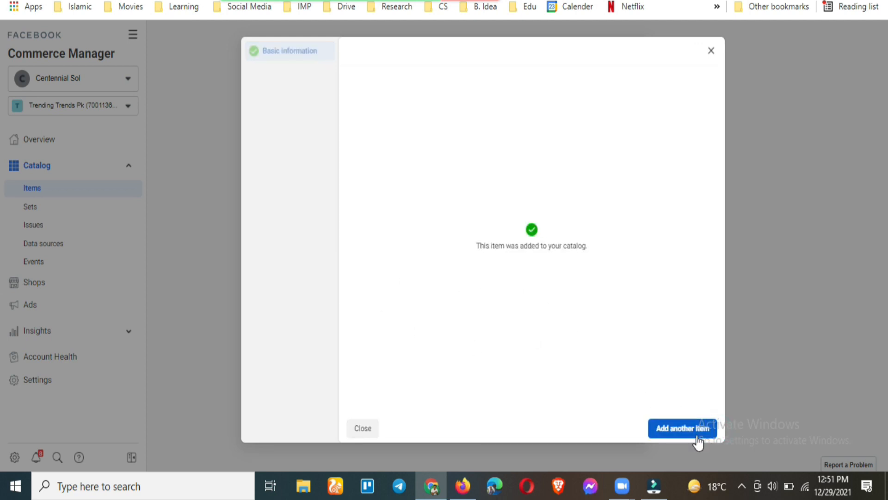
left_click(683, 428)
Use the Yassin--4 photo as the main image and enter the Baby Car 4 title and description
left_click(553, 194)
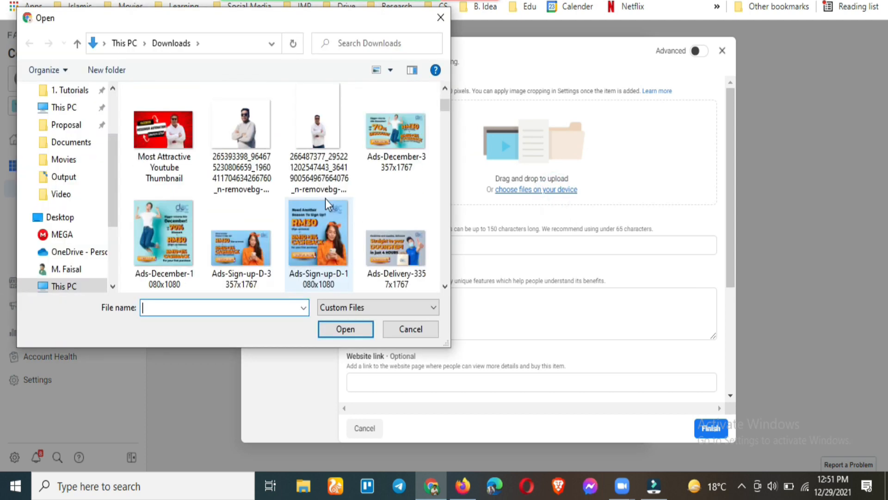
scroll(320, 203, "down", 10)
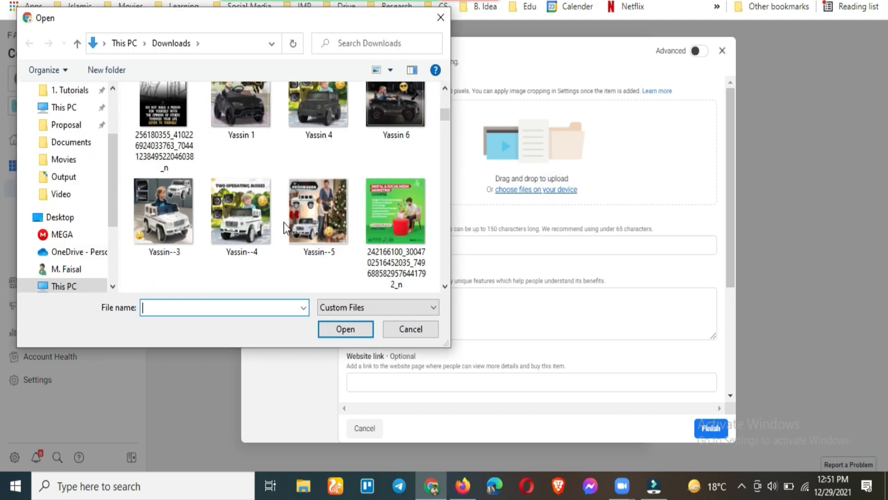
double_click(242, 206)
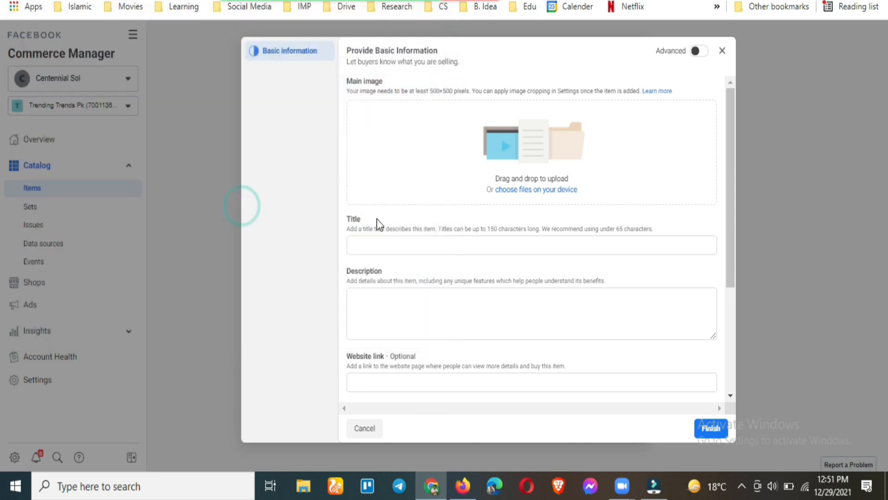
left_click(398, 195)
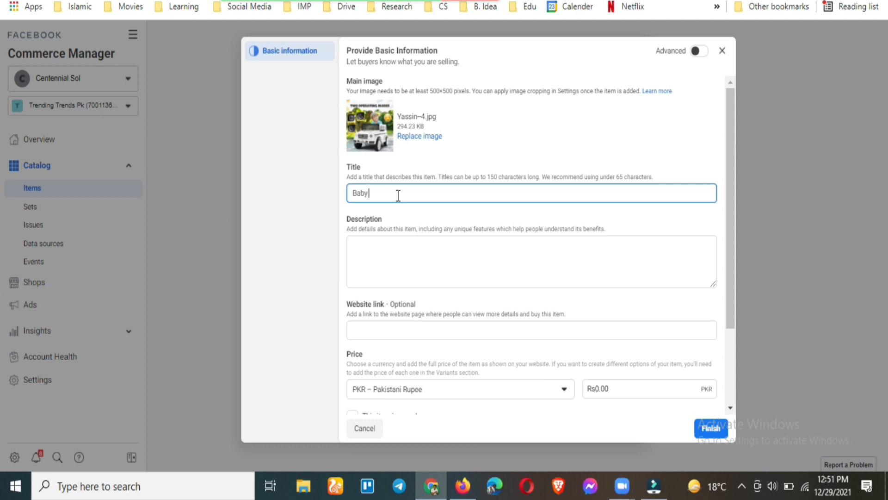
left_click(411, 282)
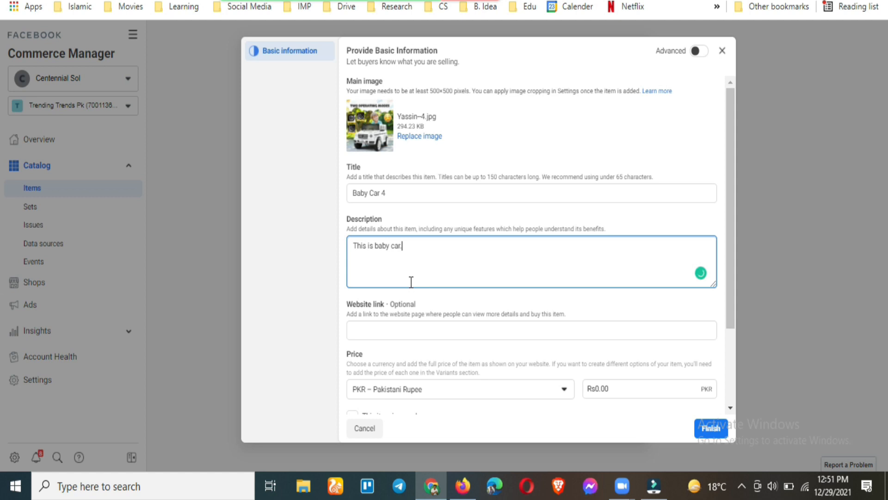
scroll(410, 282, "down", 2)
Price Baby Car 4 at 5000, on sale for 3000, condition New, save it and close the confirmation
left_click(620, 283)
type("5000")
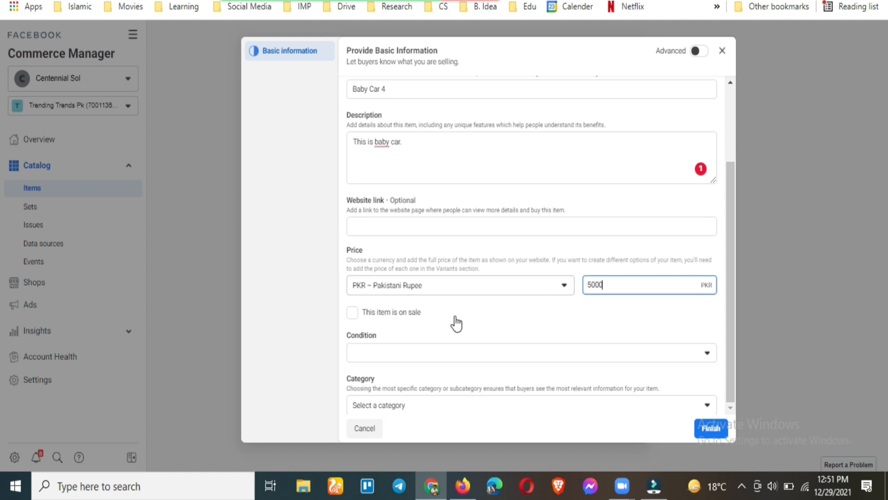
left_click(410, 314)
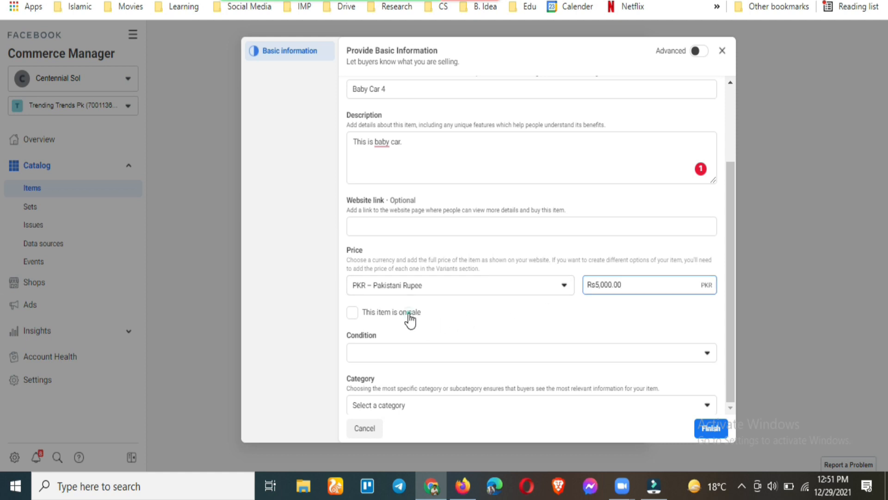
left_click(380, 354)
key("BackSpace")
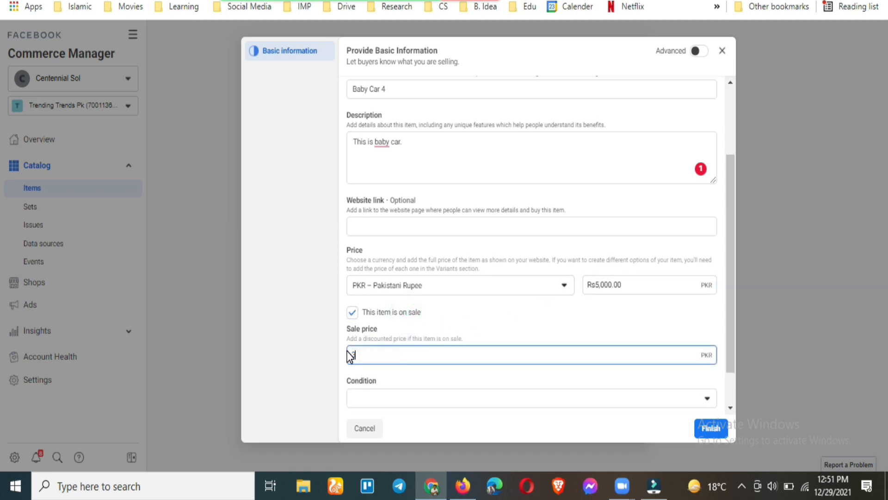
type("3000")
left_click(408, 397)
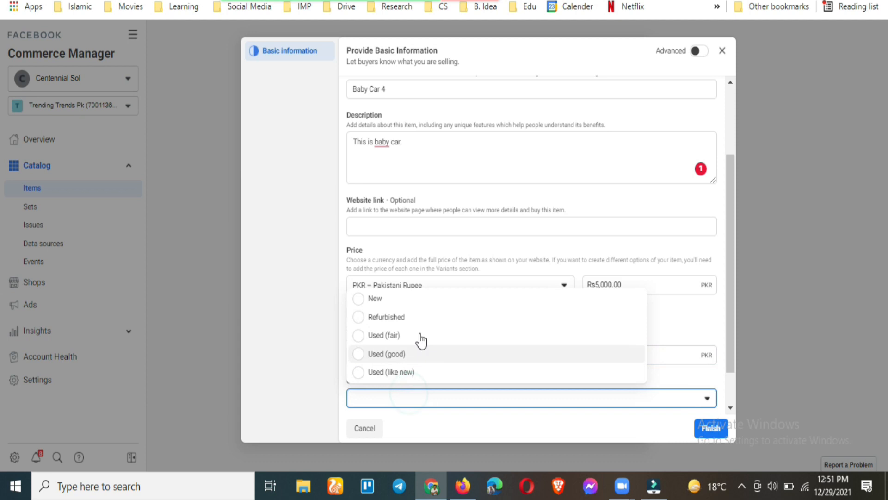
left_click(409, 298)
left_click(711, 428)
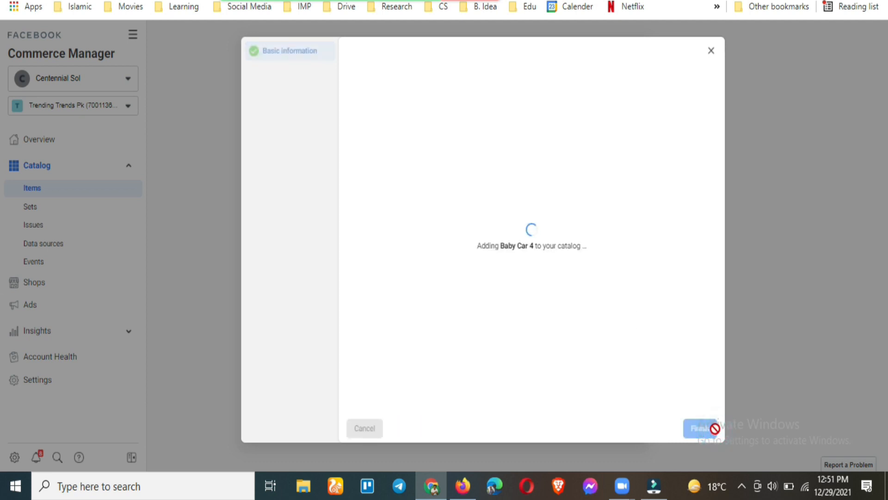
left_click(711, 51)
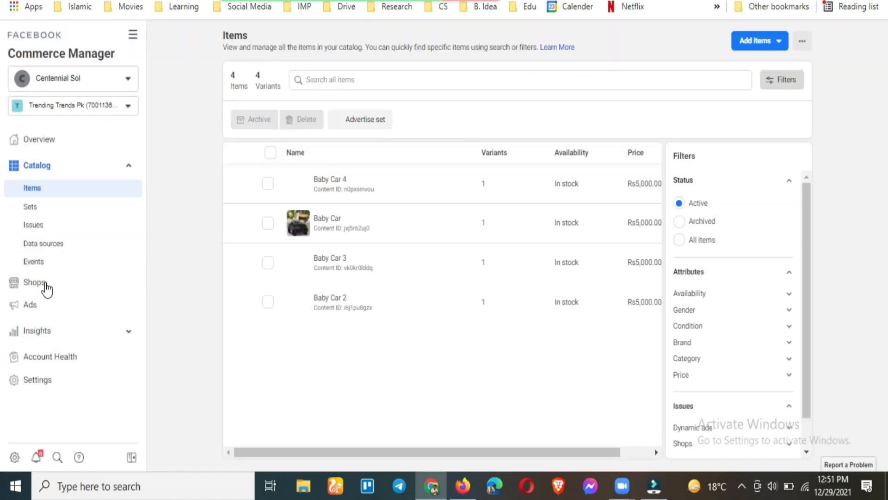
Open the Trending Trends Pk shop for editing and inspect its Featured and Suggested for you sections
left_click(46, 285)
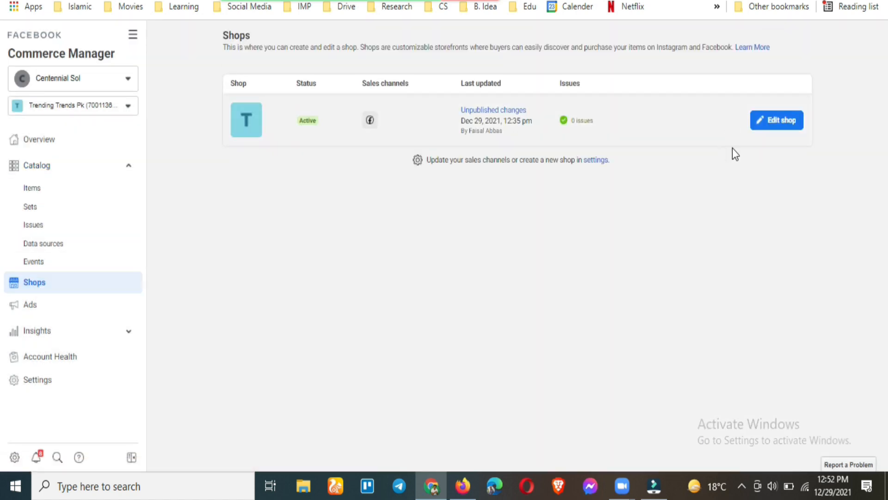
left_click(767, 121)
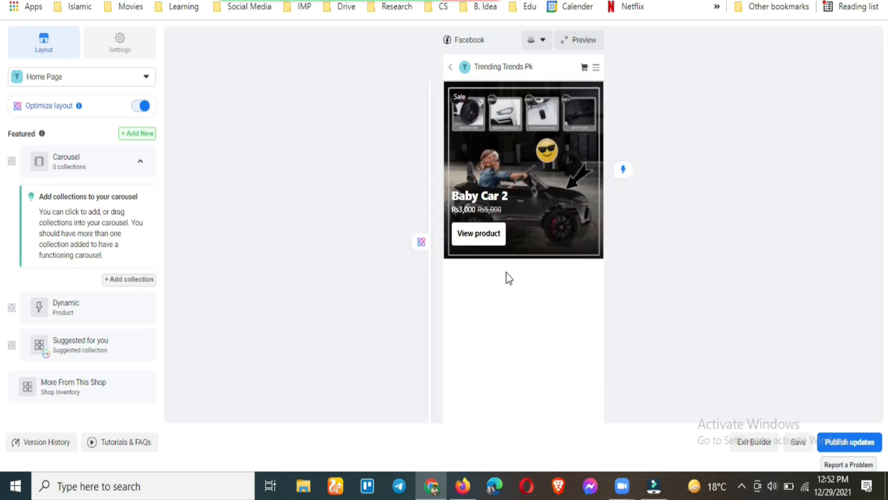
left_click(137, 135)
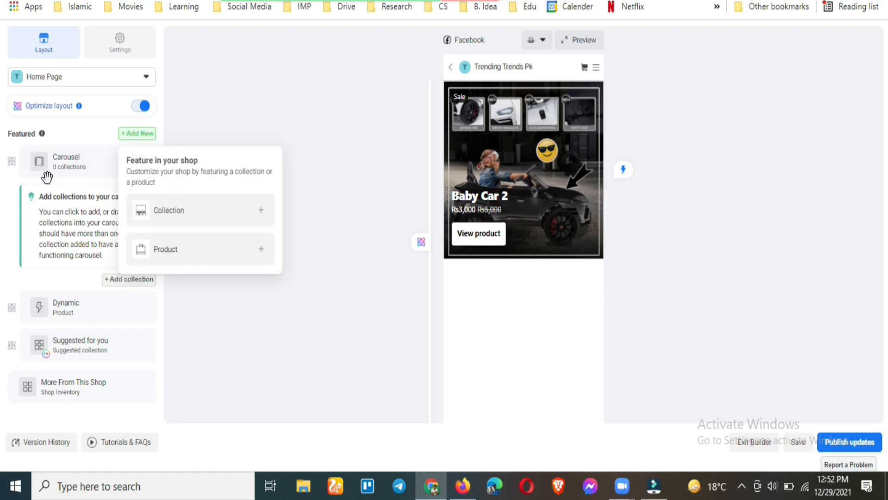
left_click(77, 314)
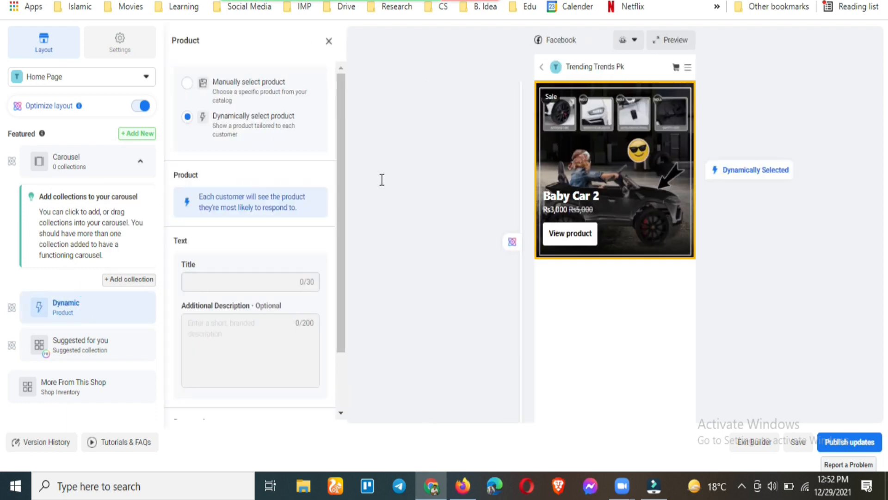
left_click(84, 346)
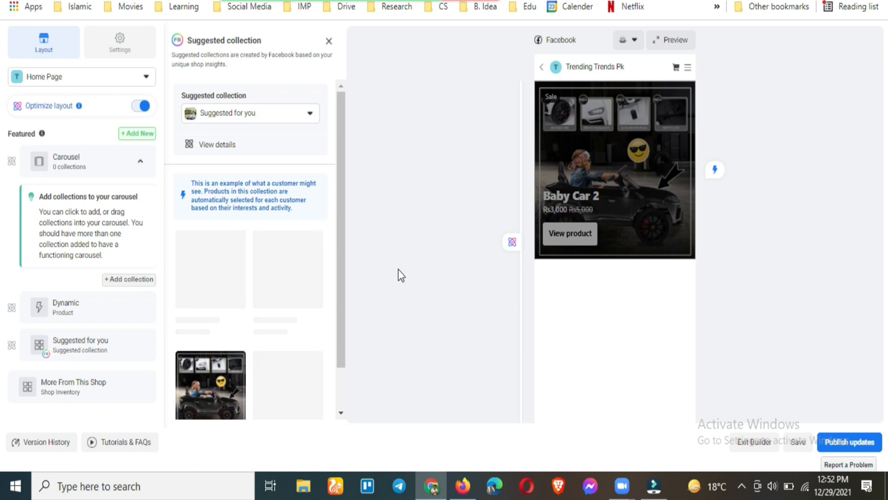
scroll(277, 356, "down", 2)
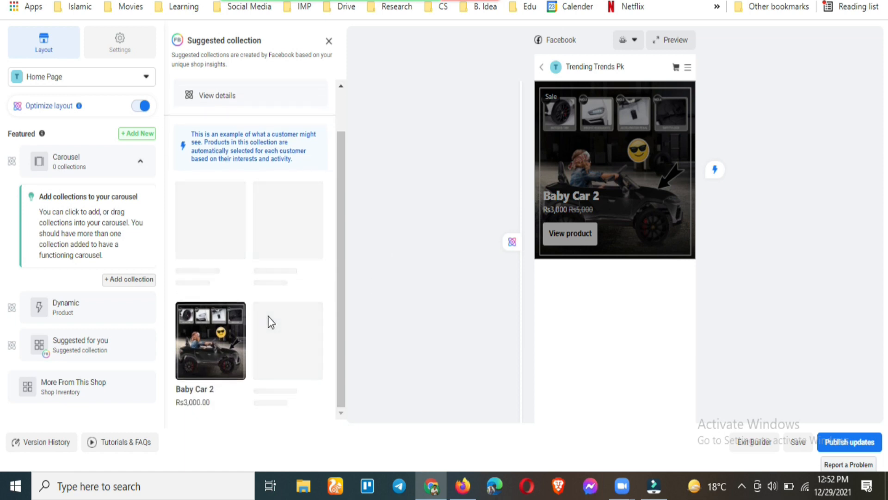
scroll(271, 322, "up", 2)
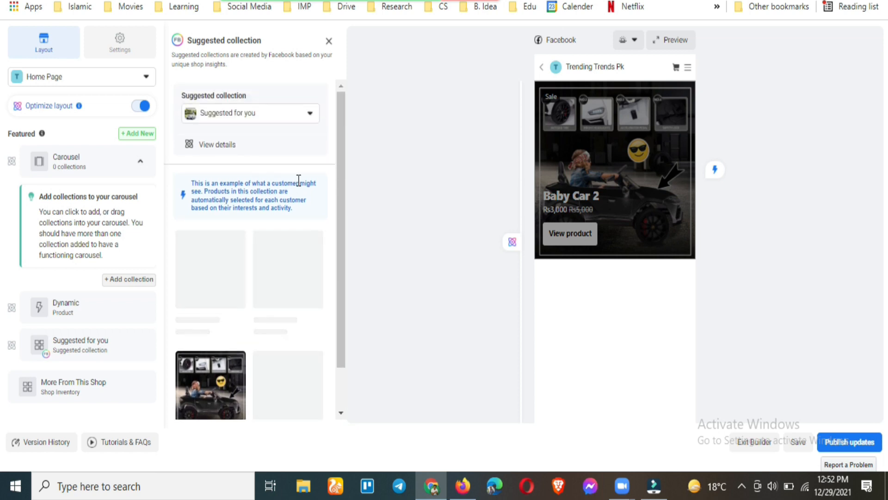
Review suggested collections and More From This Shop, then toggle Optimize layout off, confirm, and on again
left_click(306, 112)
left_click(307, 111)
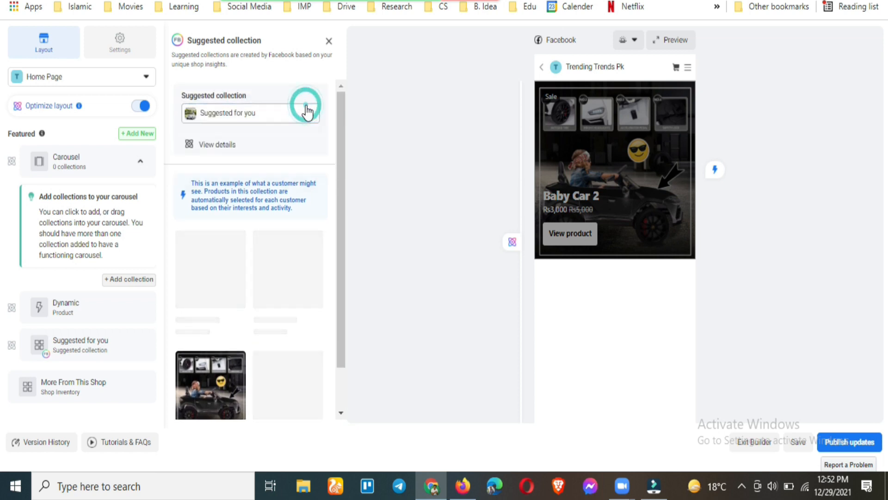
scroll(267, 296, "down", 2)
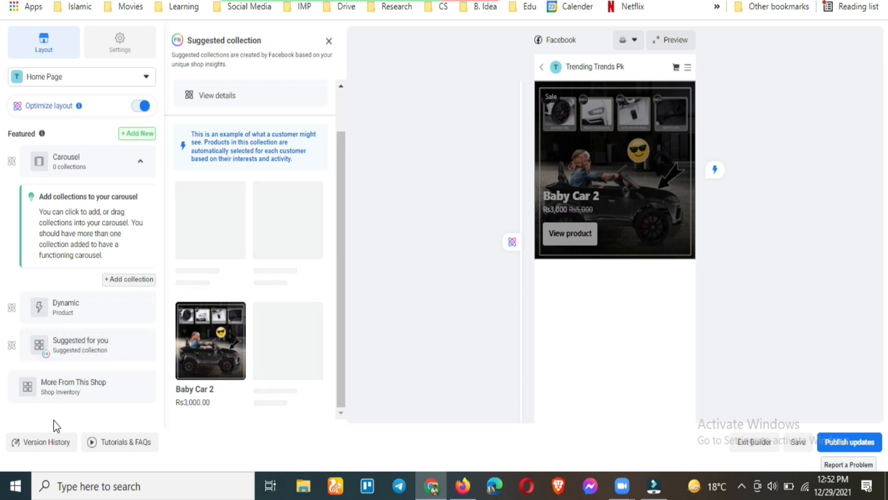
left_click(75, 391)
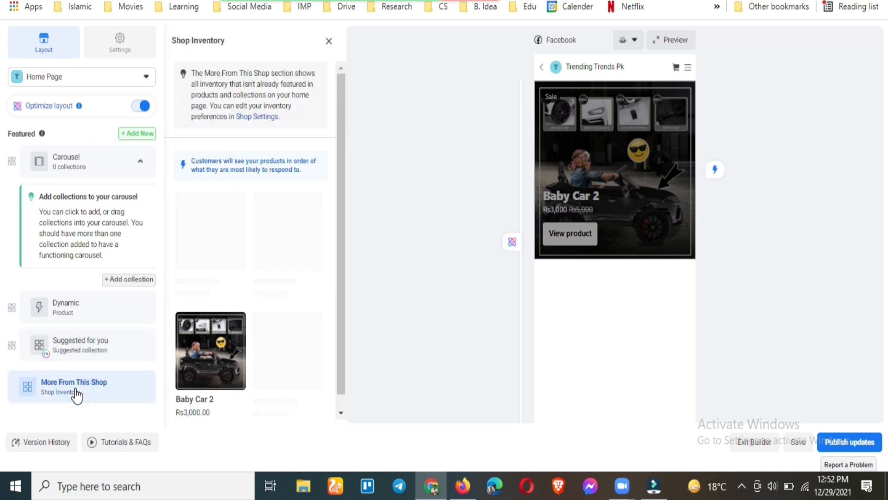
left_click(75, 349)
left_click(144, 106)
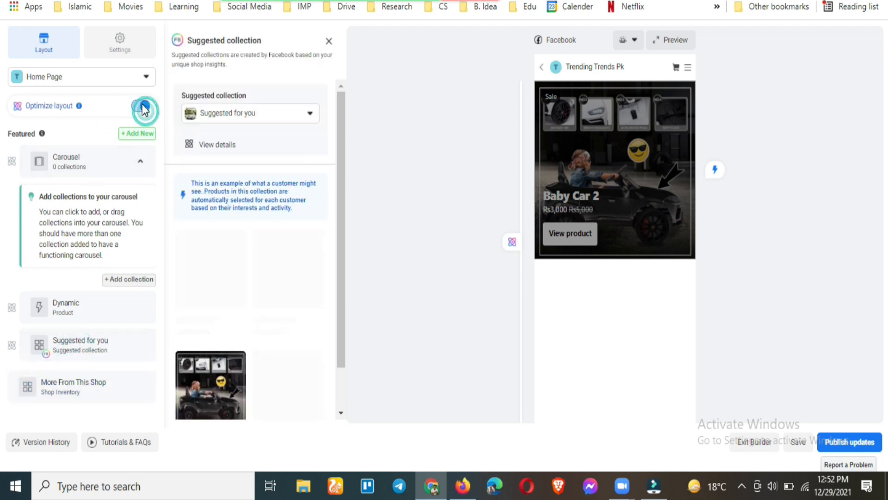
left_click(562, 217)
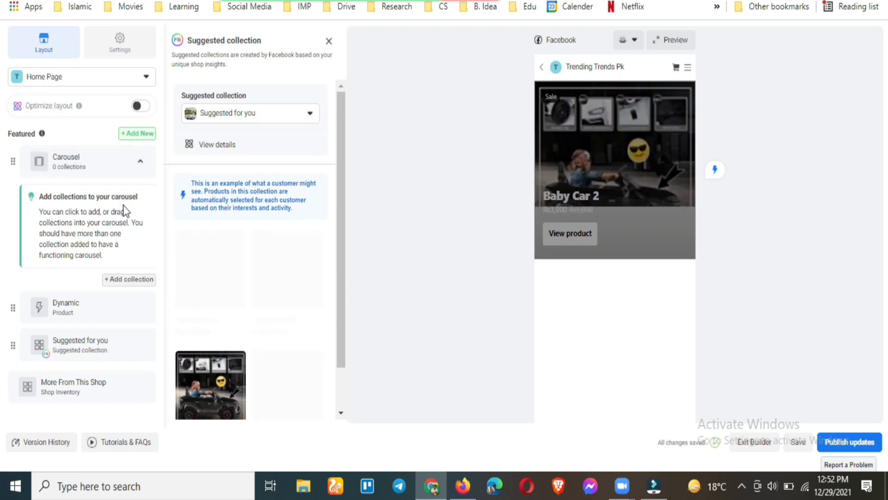
left_click(139, 107)
Review the shop's visibility settings under Settings, leaving them unchanged
left_click(113, 47)
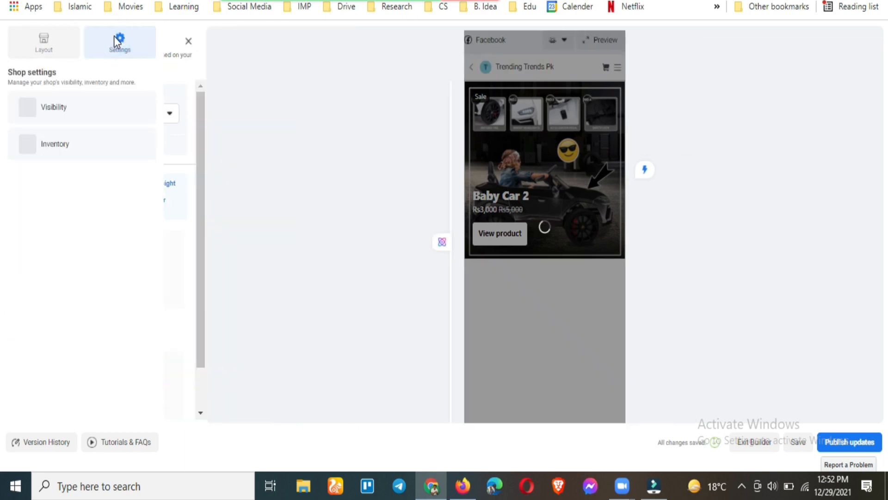
left_click(101, 117)
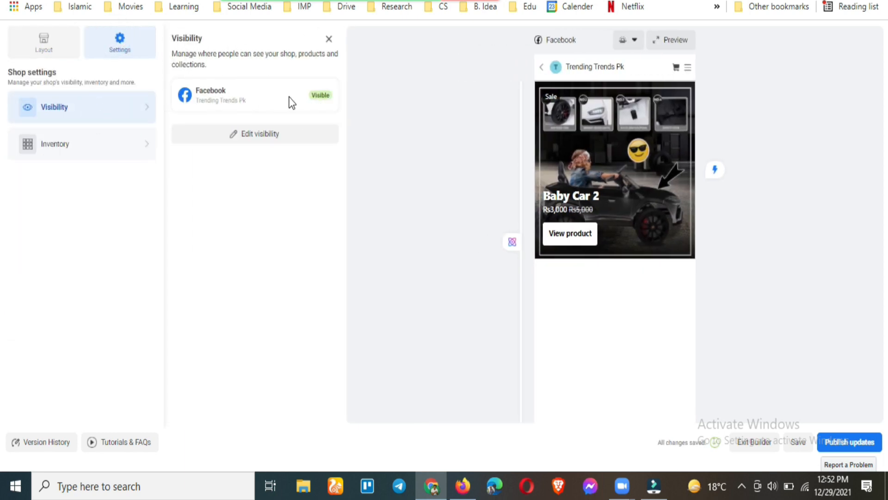
left_click(317, 141)
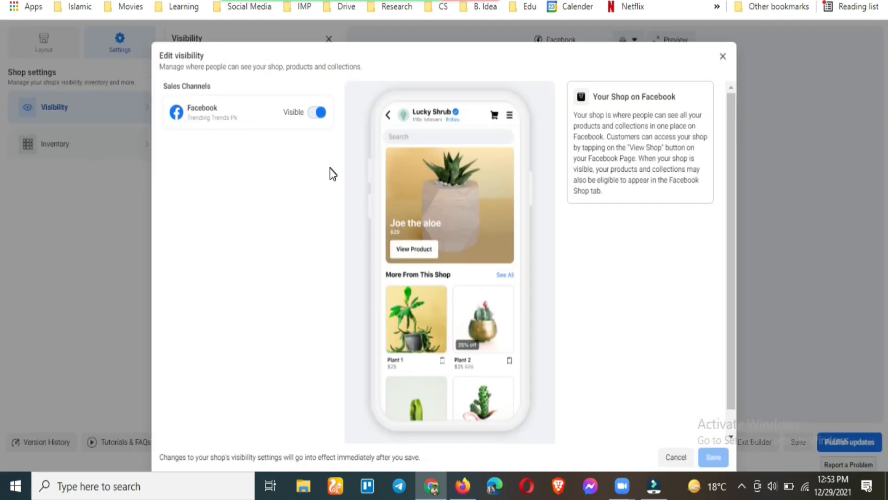
scroll(462, 308, "down", 1)
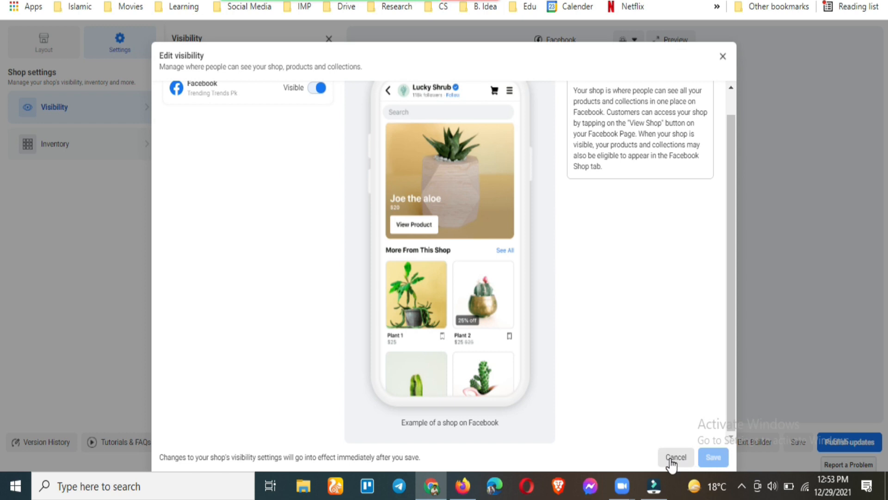
left_click(675, 458)
Keep all catalog products in the shop and publish the shop updates to Facebook
left_click(74, 156)
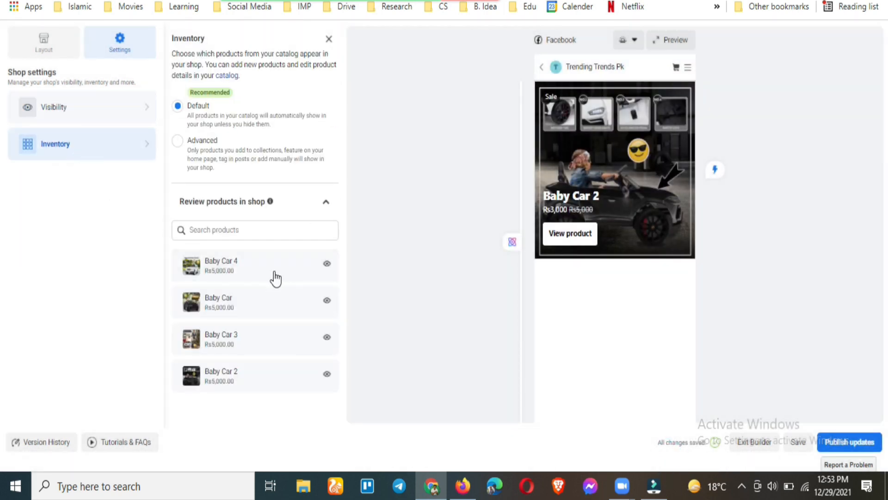
left_click(178, 142)
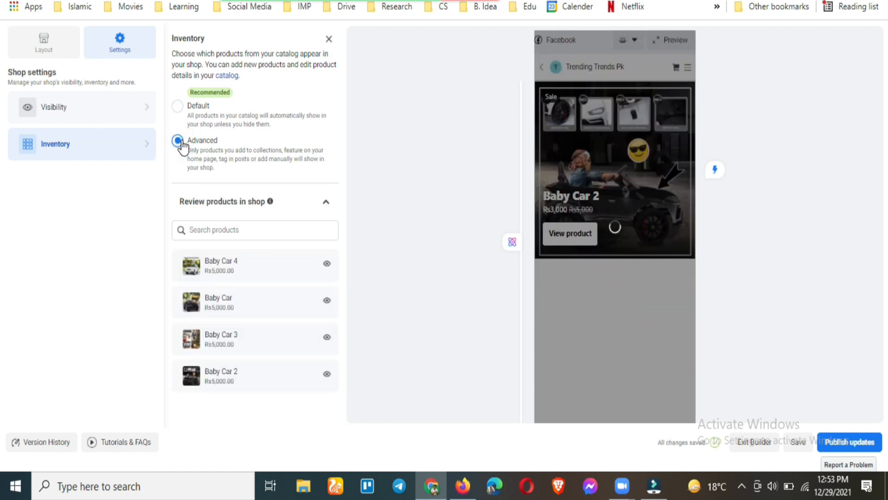
left_click(178, 110)
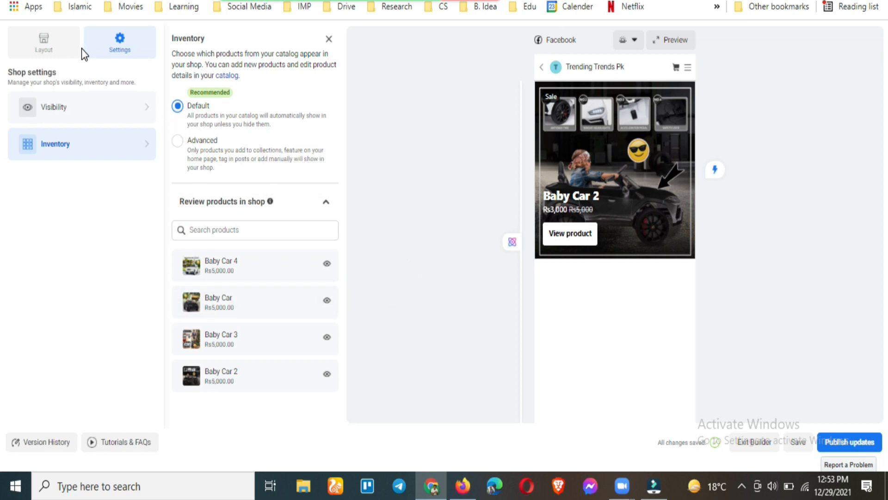
left_click(849, 440)
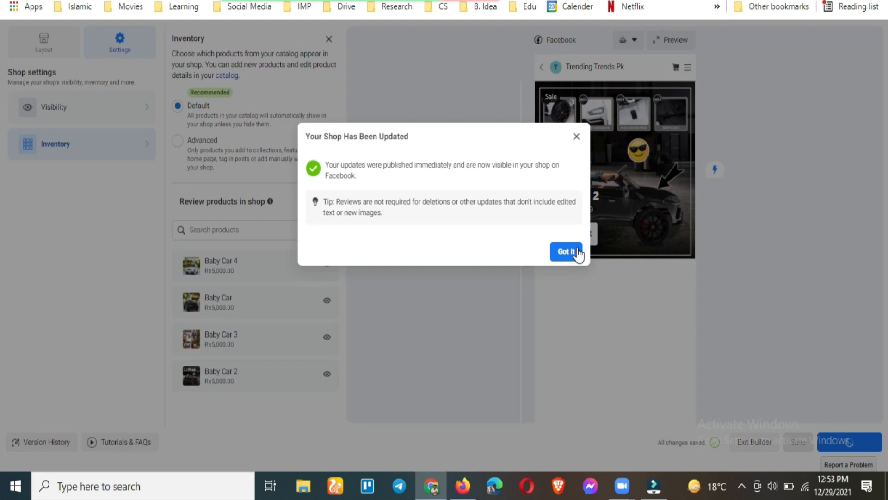
left_click(566, 253)
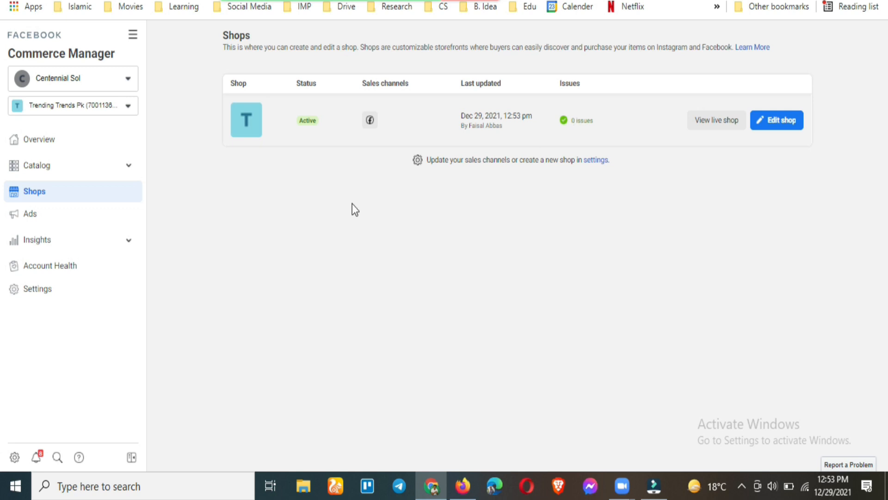
Look through the Insights overview, then view Account Health rated Good
left_click(63, 240)
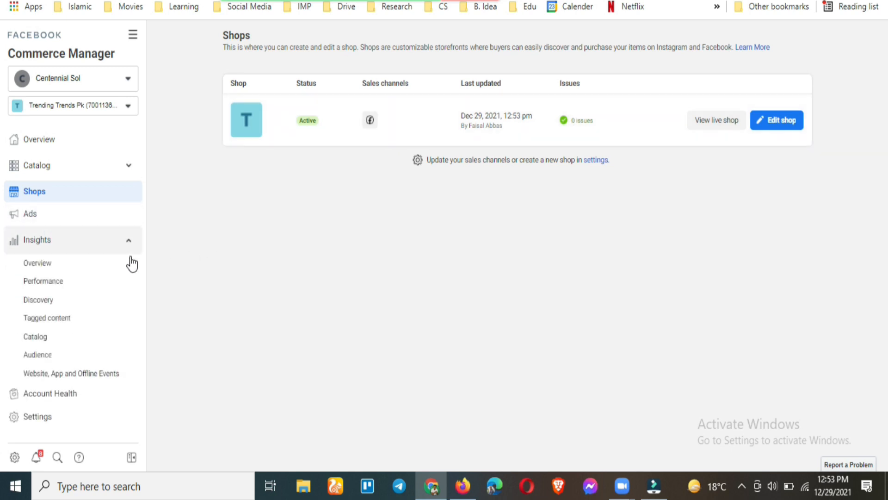
left_click(84, 269)
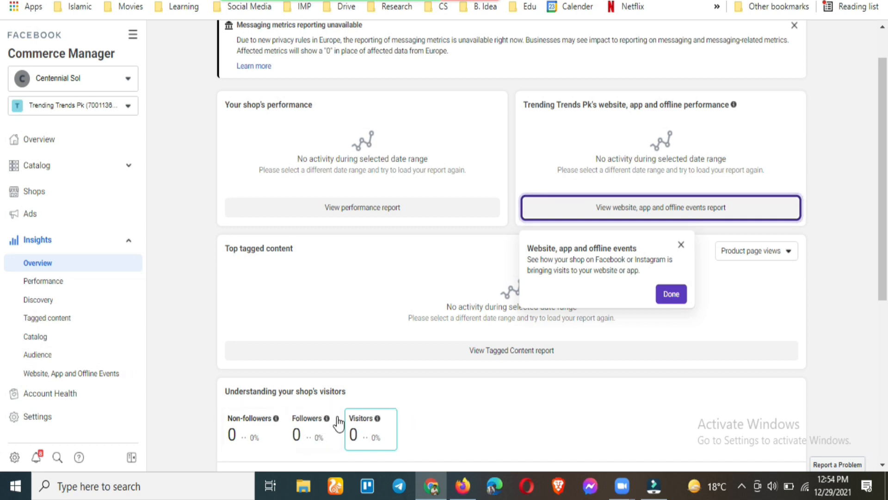
scroll(423, 366, "down", 6)
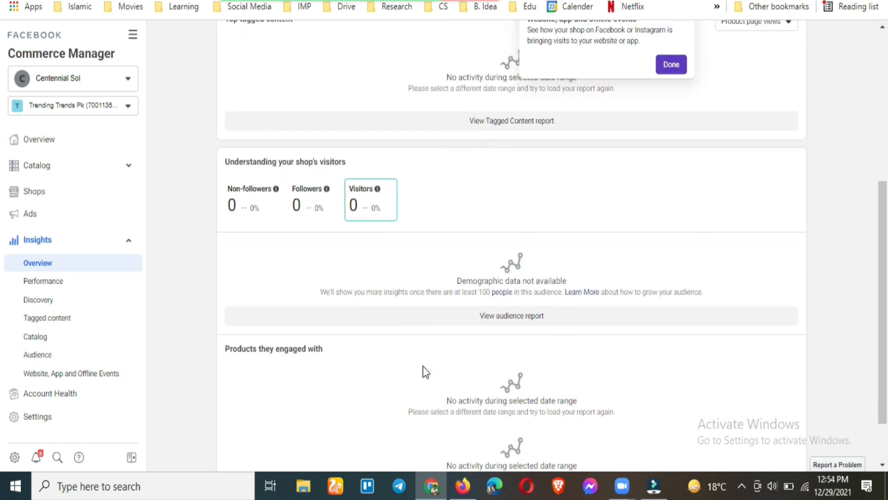
scroll(423, 366, "up", 4)
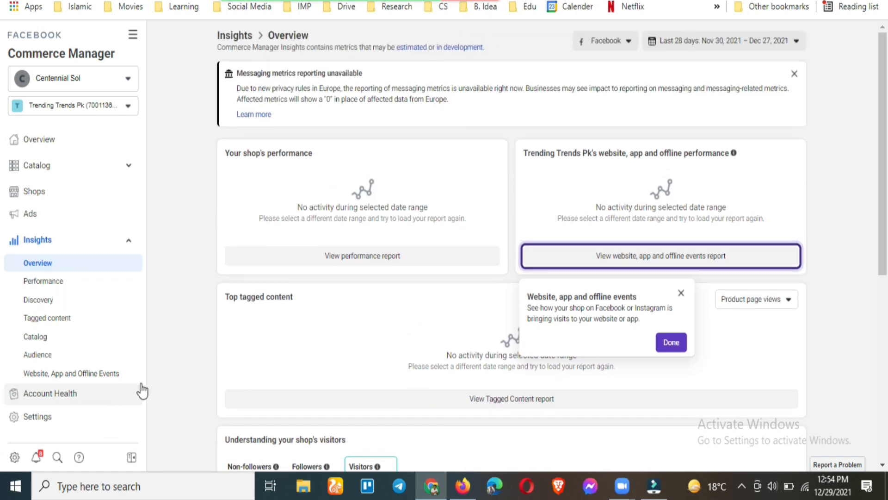
left_click(114, 401)
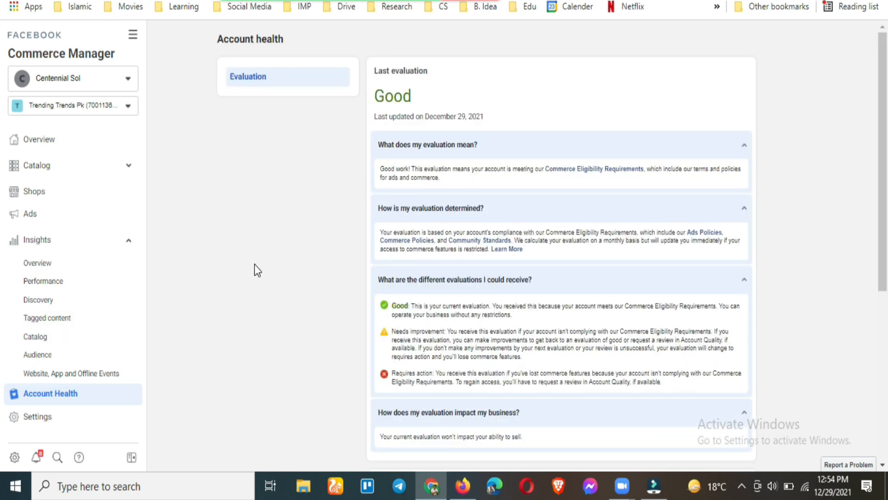
Review the Good health rating, then open the Trending Trends Pk account's General settings
scroll(481, 313, "down", 3)
scroll(480, 340, "up", 3)
scroll(431, 378, "down", 5)
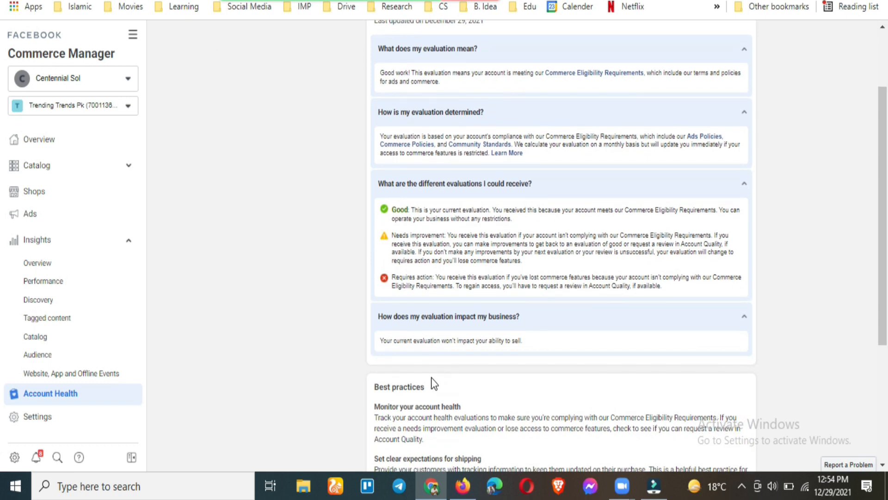
scroll(432, 377, "down", 1)
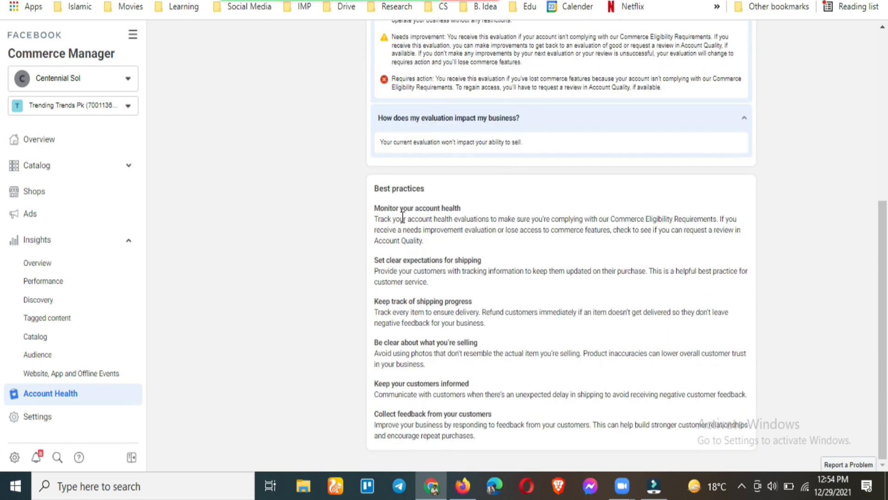
scroll(379, 270, "up", 6)
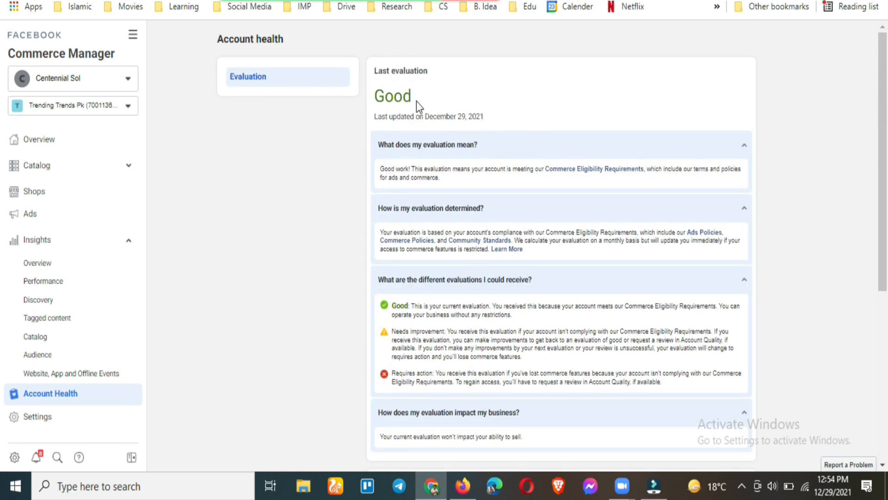
left_click_drag(416, 102, 374, 97)
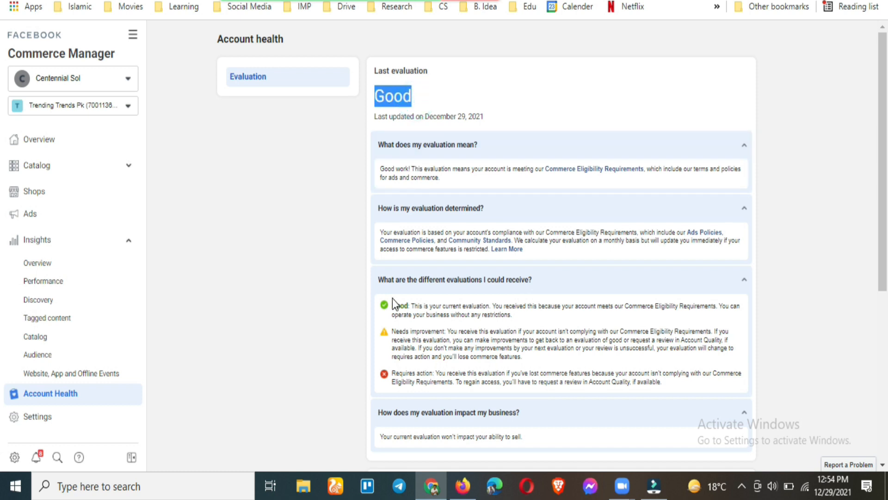
scroll(392, 298, "down", 6)
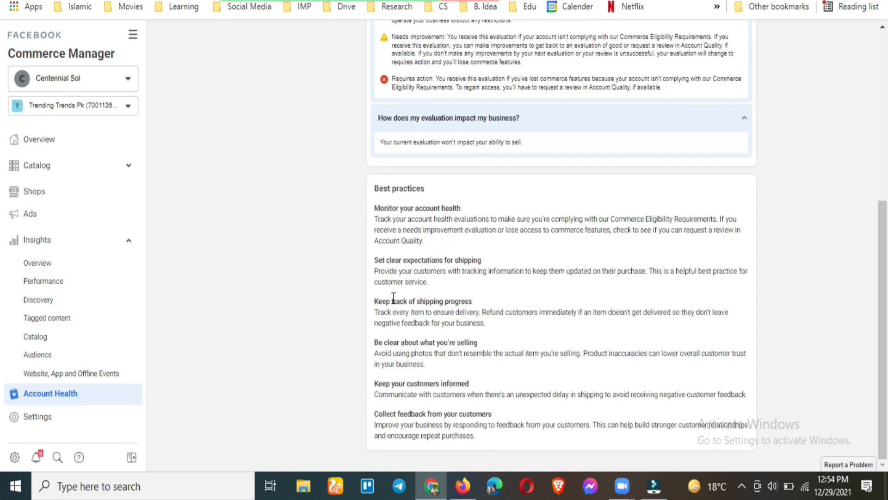
scroll(393, 298, "up", 6)
left_click(72, 419)
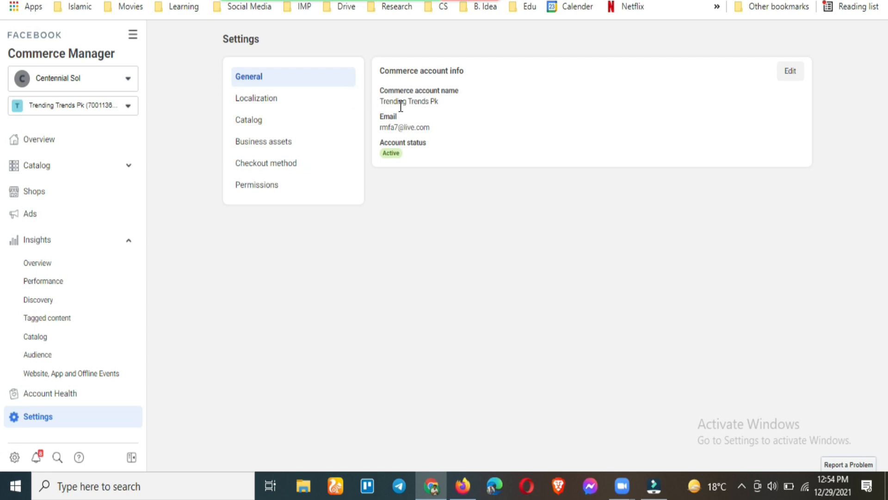
Browse the Localization, Catalog, Business assets, Checkout method and Permissions settings
left_click(265, 104)
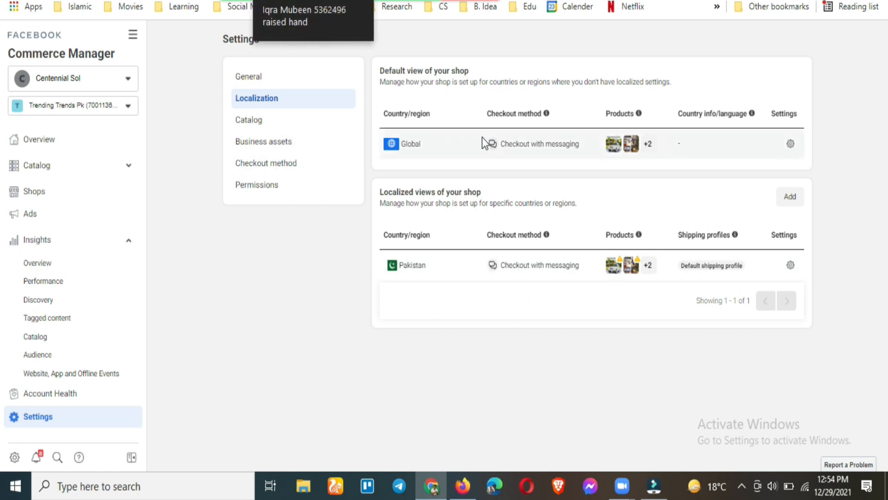
left_click(289, 126)
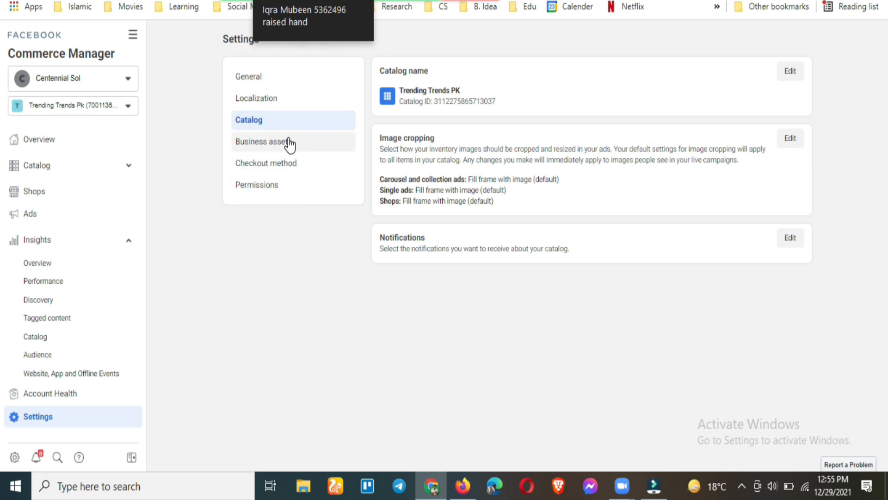
left_click(289, 143)
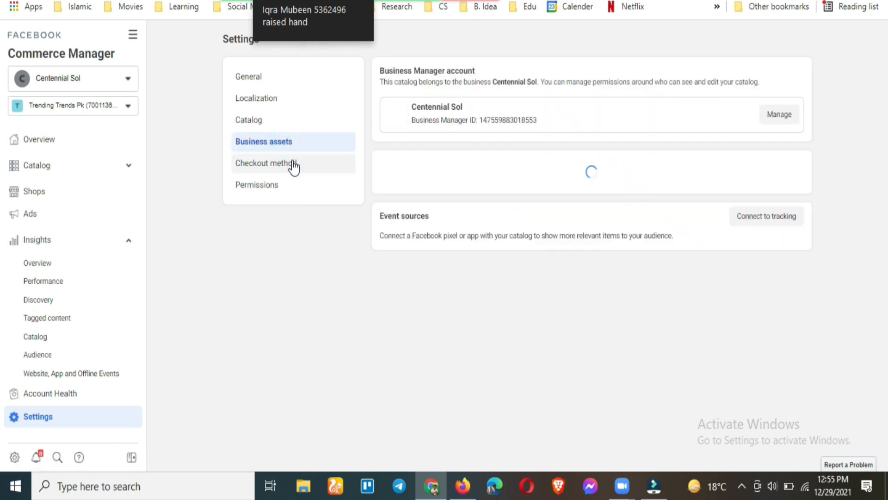
left_click(293, 165)
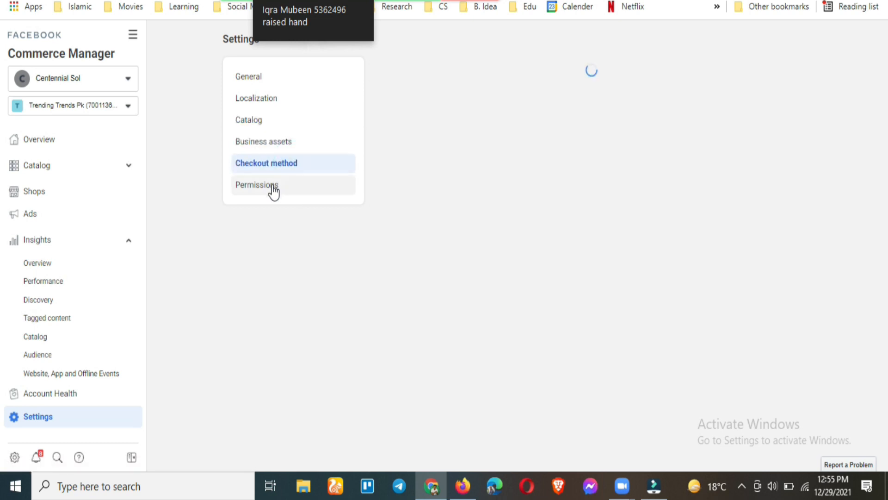
left_click(272, 185)
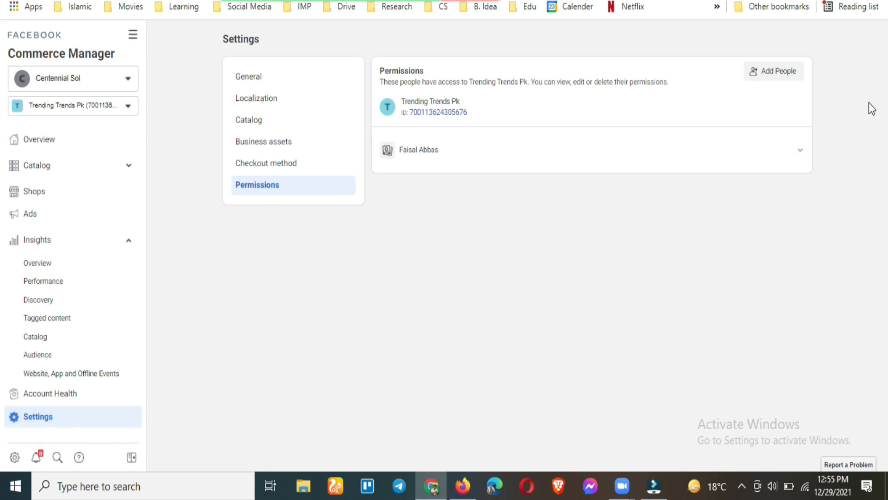
Cancel an Add People invitation without inviting anyone and return to the shop Overview
left_click(771, 74)
left_click(415, 200)
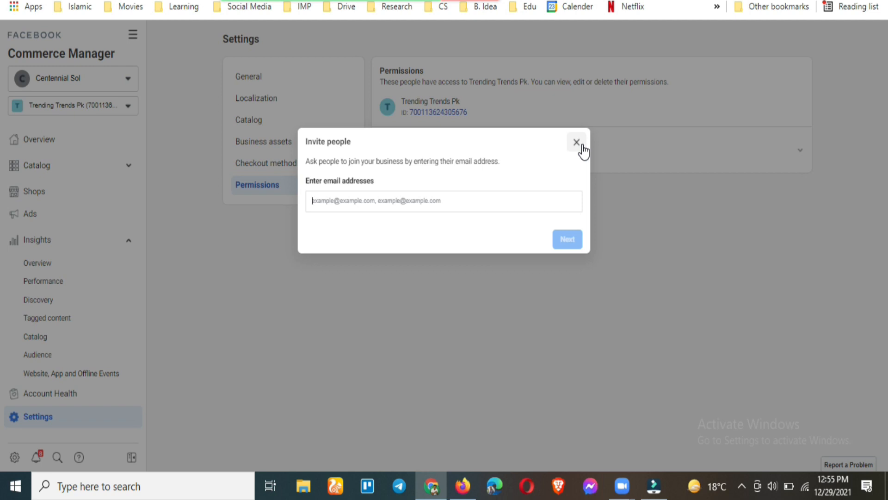
left_click(577, 142)
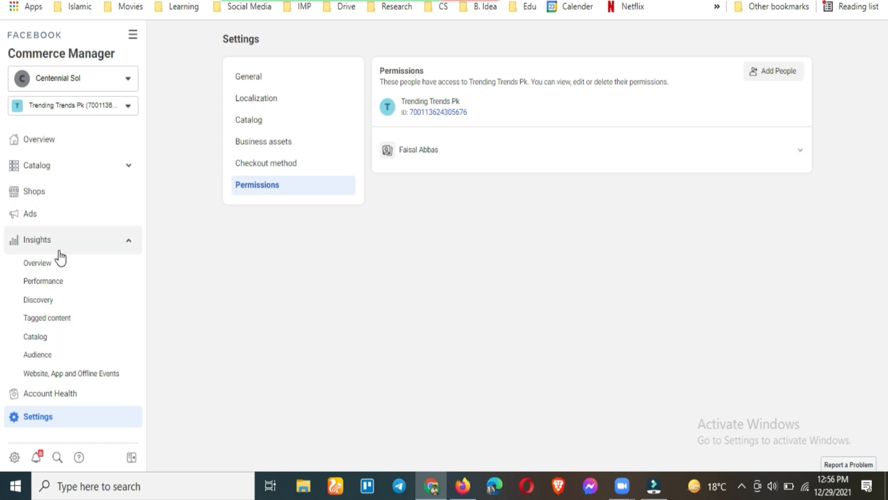
left_click(59, 139)
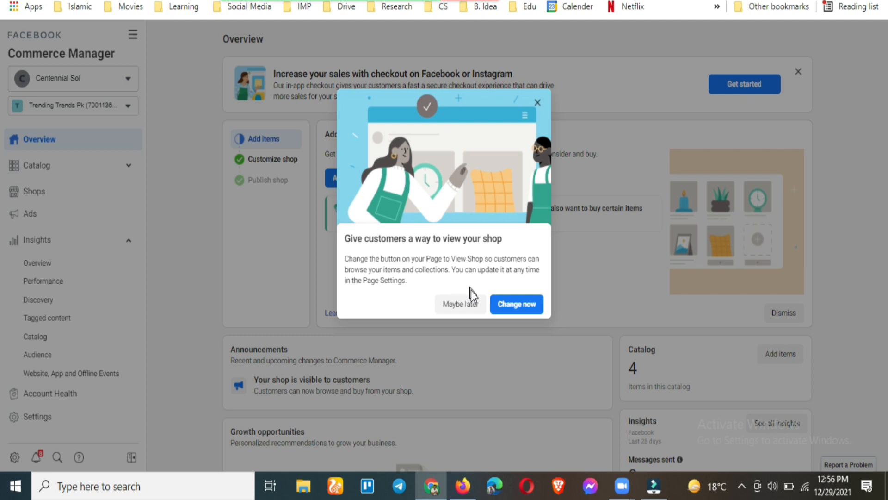
Choose Maybe later on the View Shop suggestion and look over the Customize shop step
left_click(536, 104)
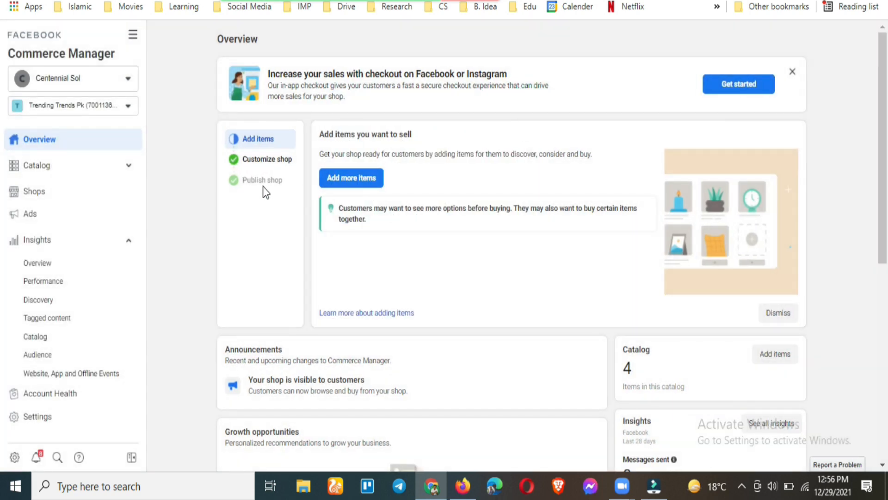
left_click(272, 170)
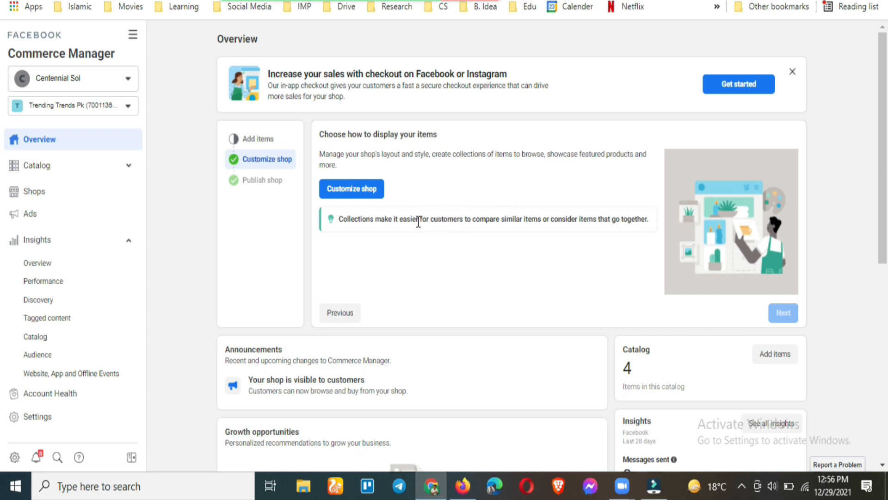
scroll(418, 221, "down", 5)
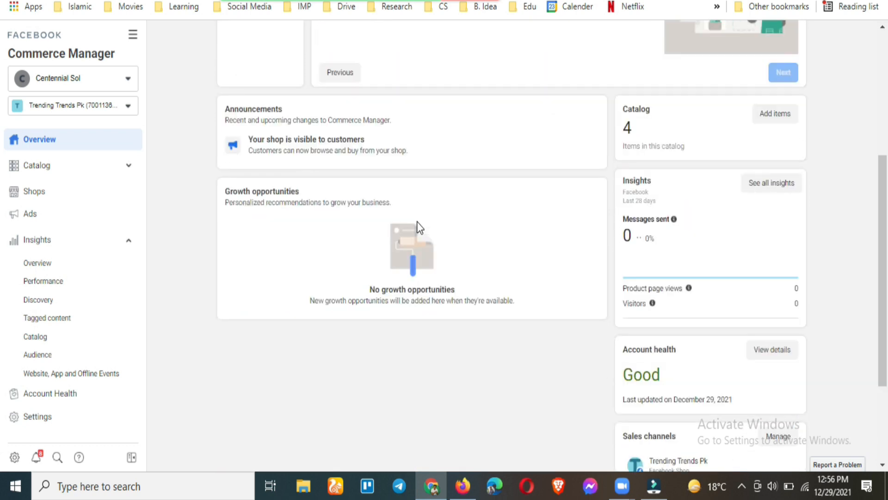
scroll(418, 221, "up", 5)
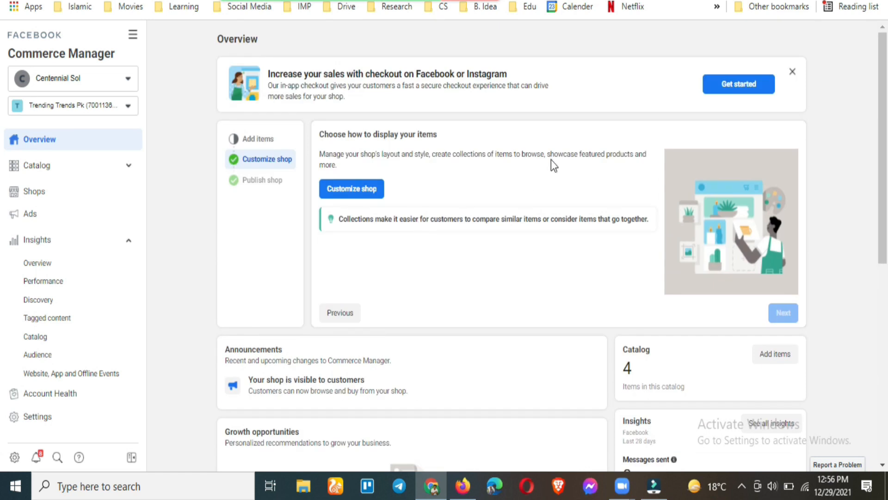
scroll(502, 244, "down", 8)
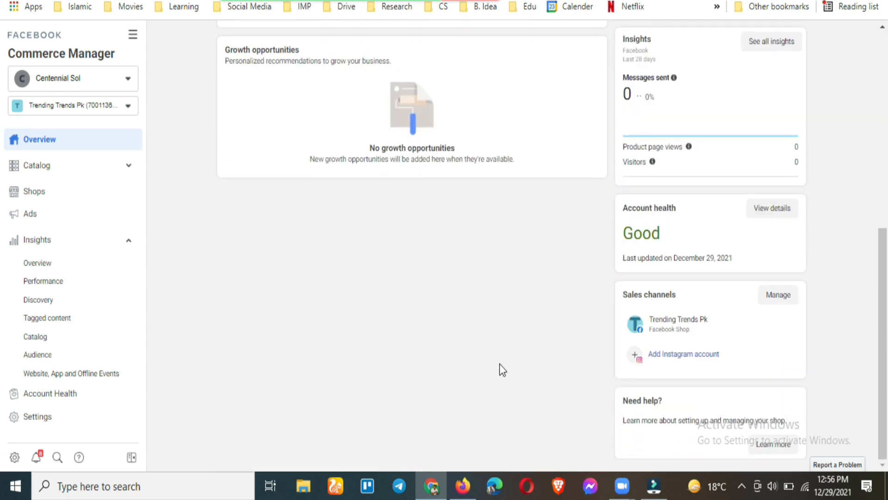
scroll(433, 373, "up", 8)
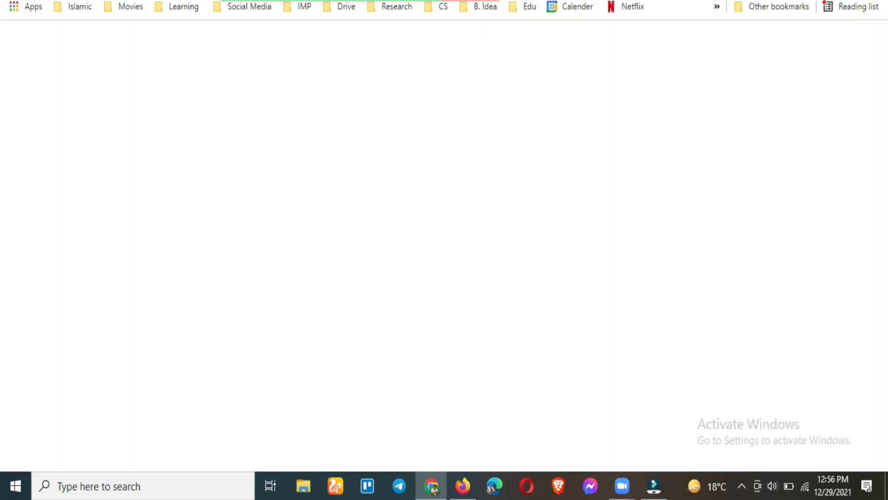
Go to Facebook and search for 'trending trends pk'
type("fac")
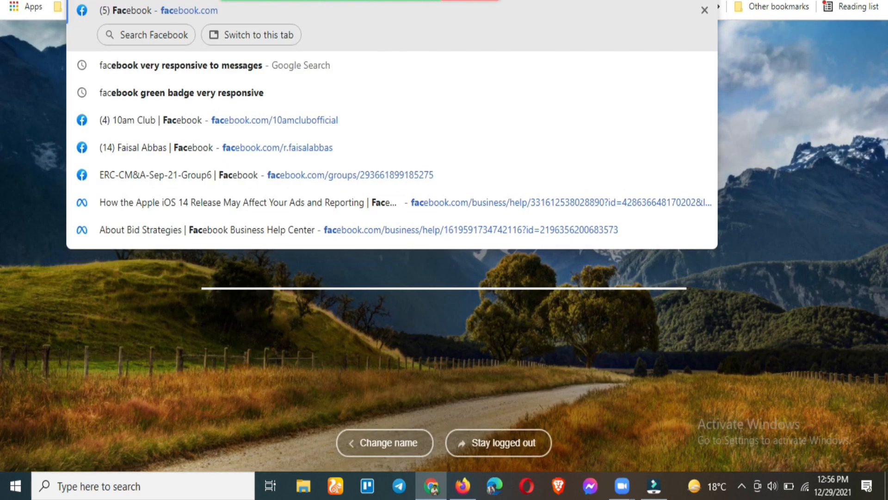
key("Return")
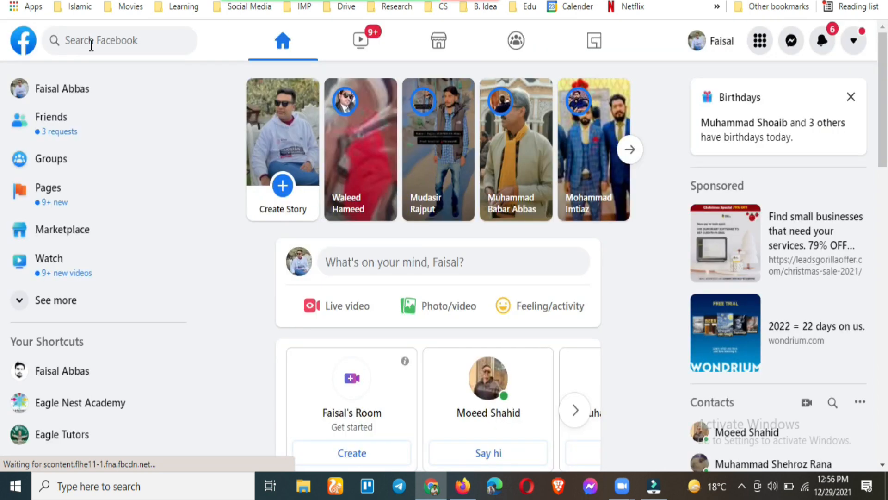
left_click(91, 46)
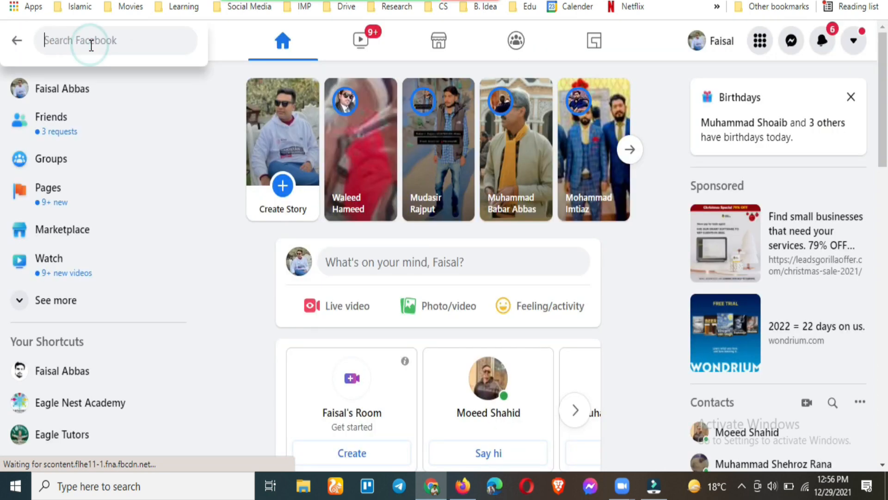
type("trending")
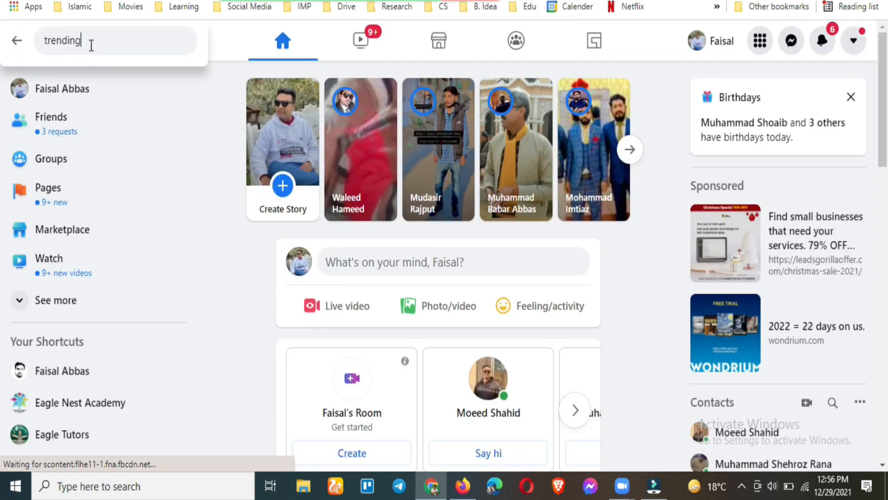
type(" trends pk")
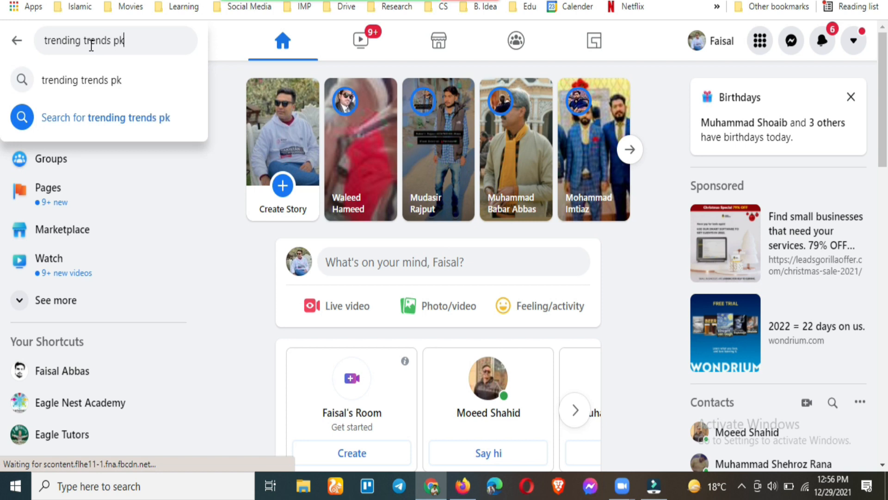
key("Return")
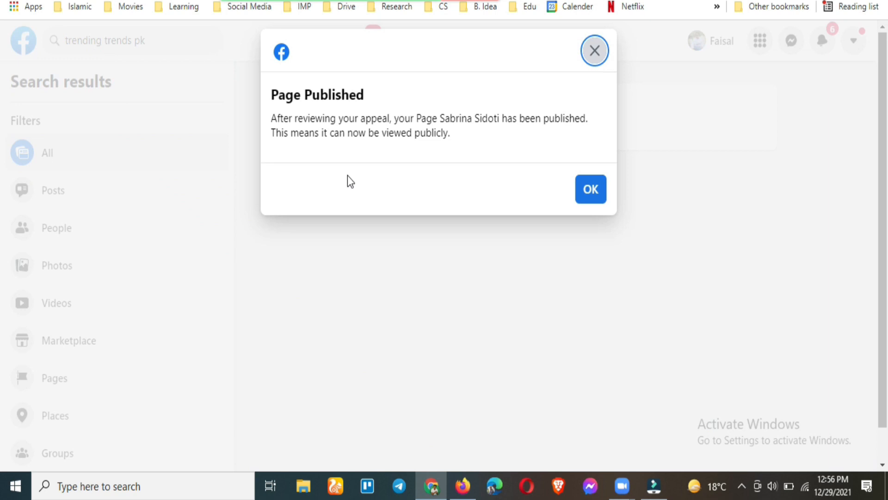
Close the Page Published notice and filter the search results to Pages only
left_click(580, 202)
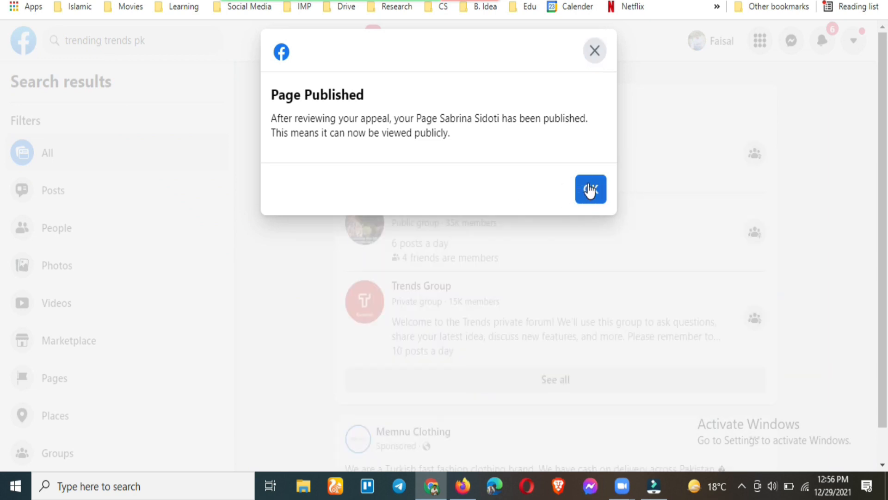
left_click(587, 185)
left_click(596, 204)
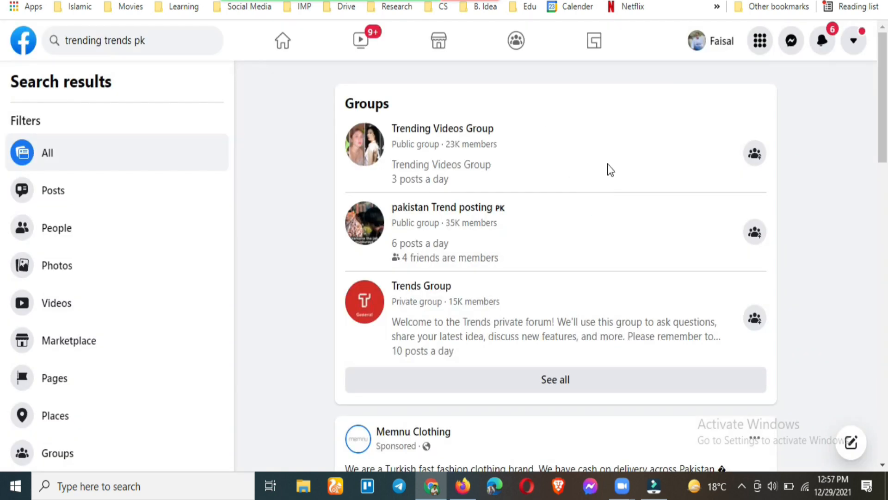
scroll(324, 273, "down", 7)
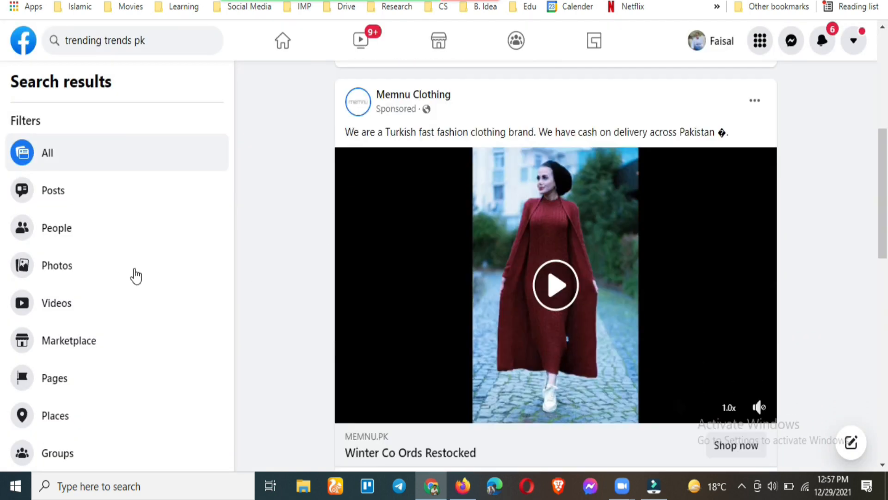
left_click(61, 382)
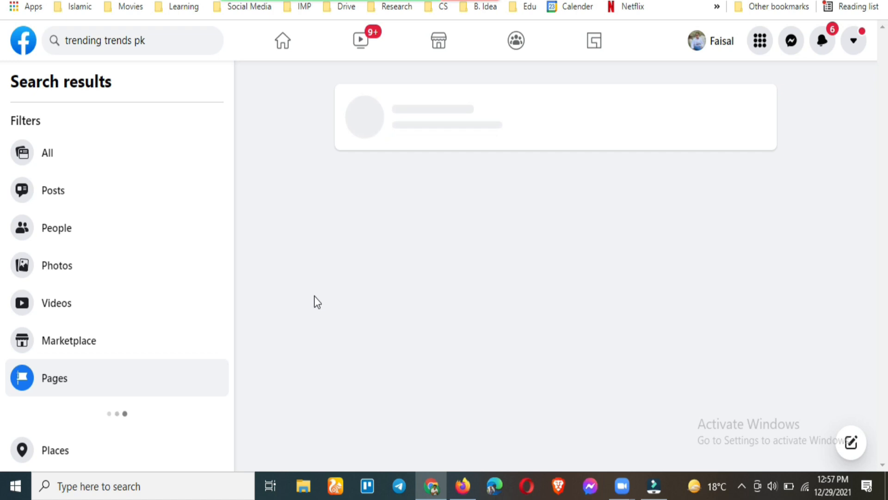
scroll(318, 276, "down", 10)
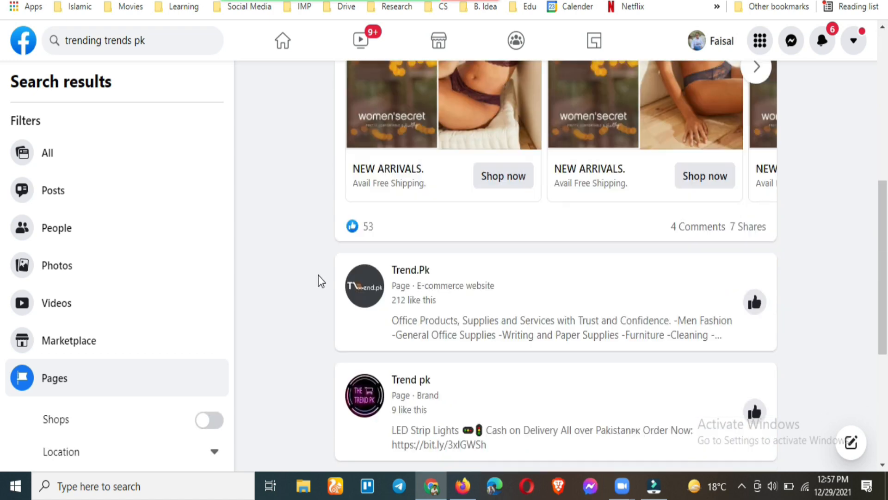
scroll(317, 277, "down", 4)
scroll(315, 278, "down", 10)
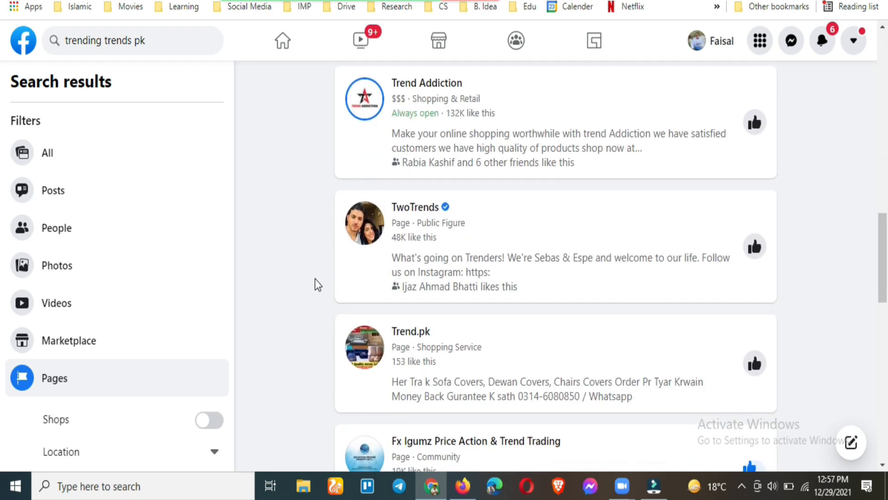
scroll(315, 278, "down", 10)
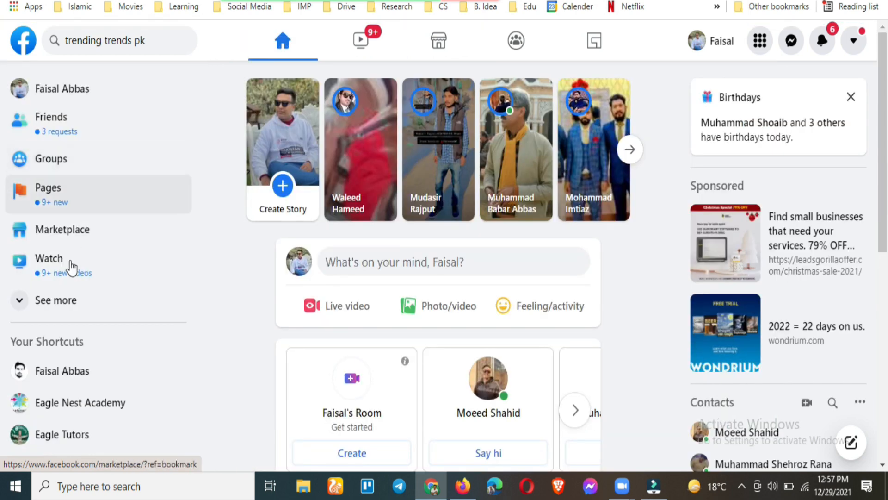
Find Trending Trends Pk in your full Pages list and open it
left_click(60, 196)
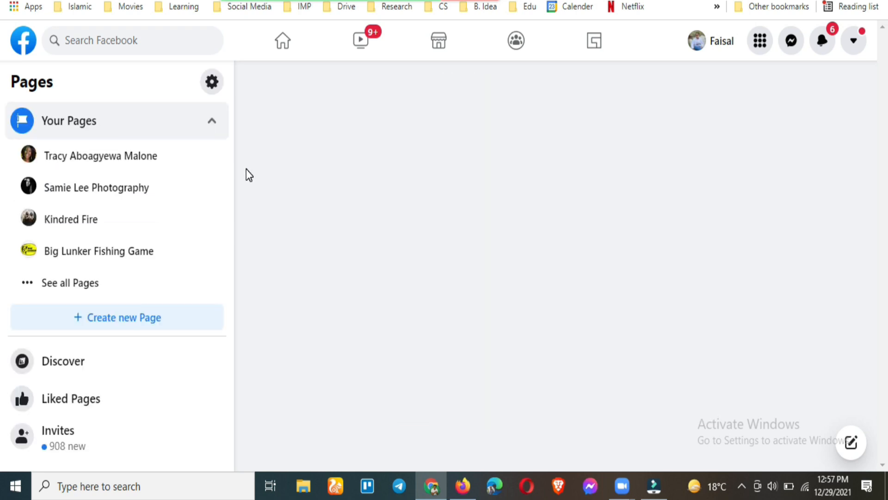
left_click(115, 283)
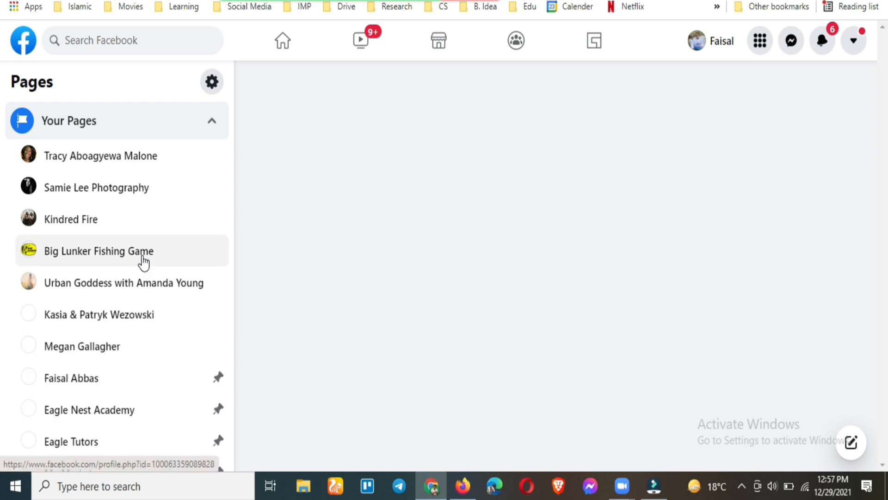
key("ctrl+f")
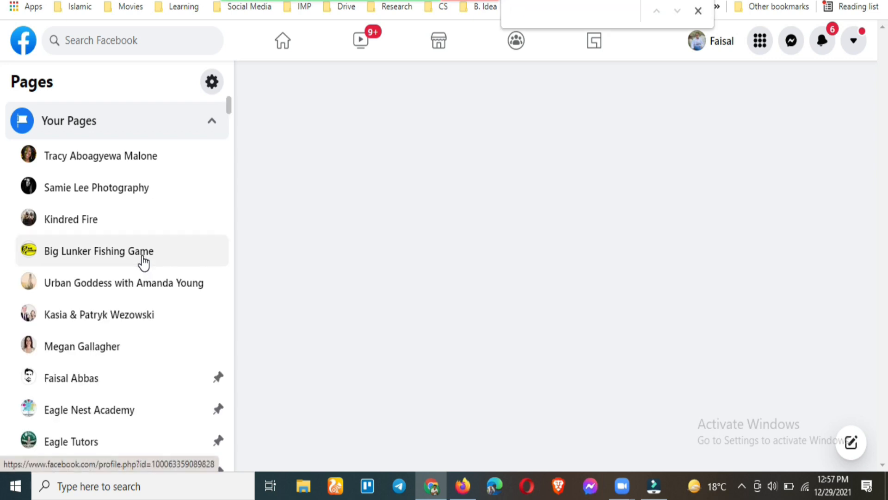
type("trend")
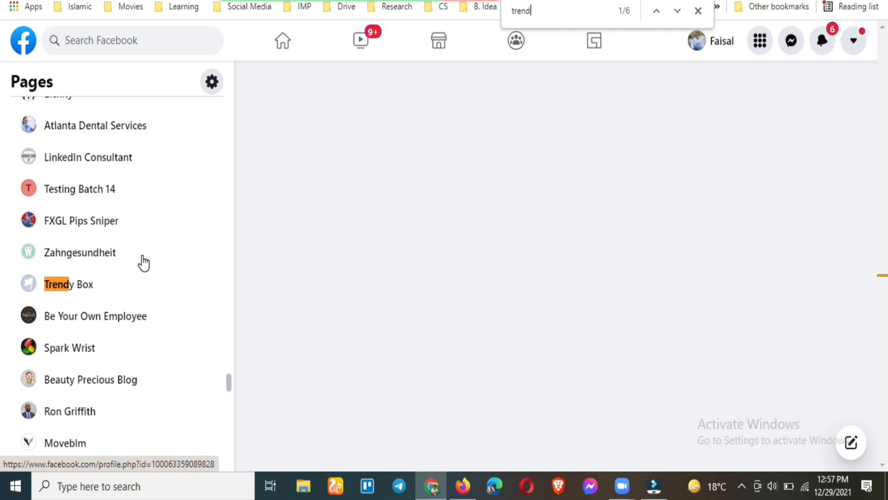
type("ing tre")
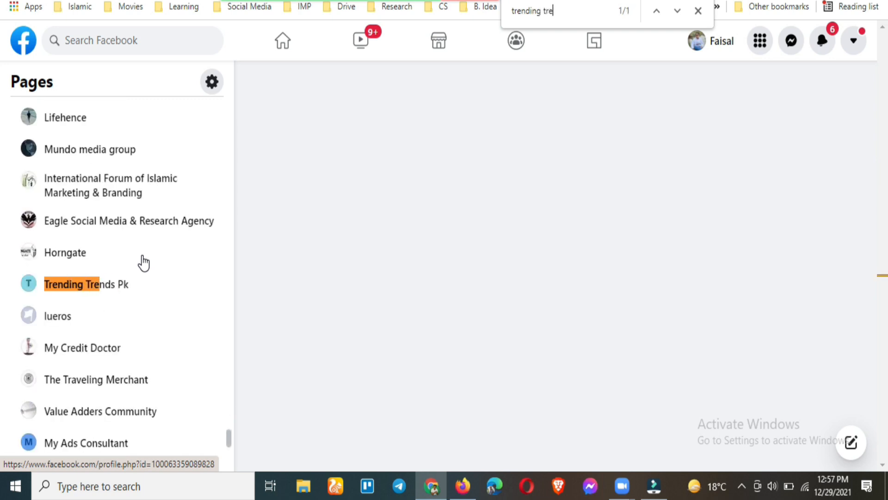
left_click(129, 289)
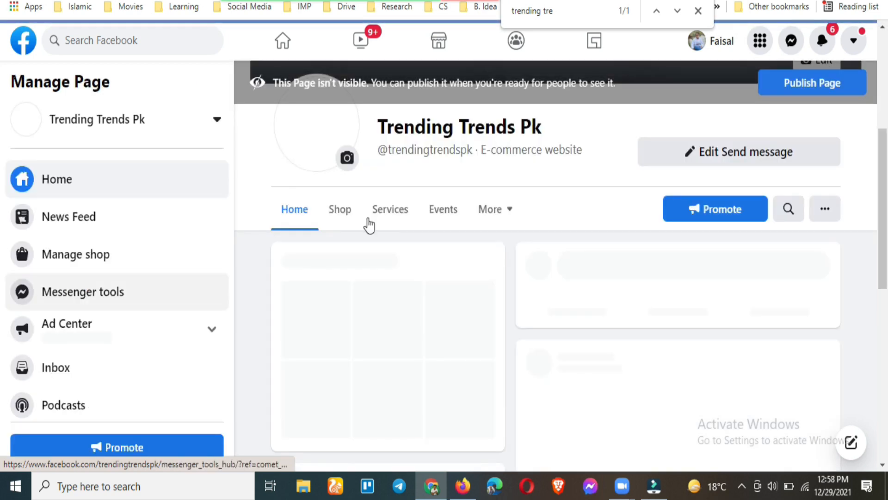
Open the page's Shop tab, dismiss the WhatsApp prompt, and view Baby Car 2 at Rs3,000.00
left_click(337, 217)
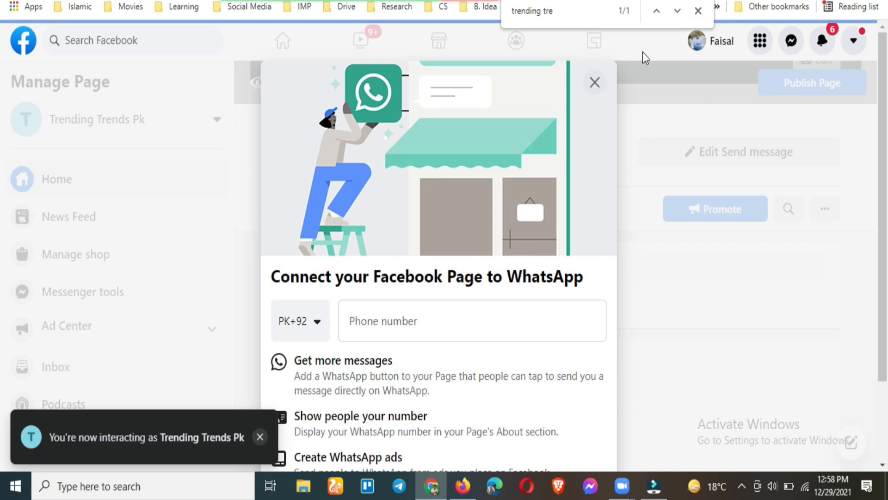
left_click(594, 86)
left_click(592, 163)
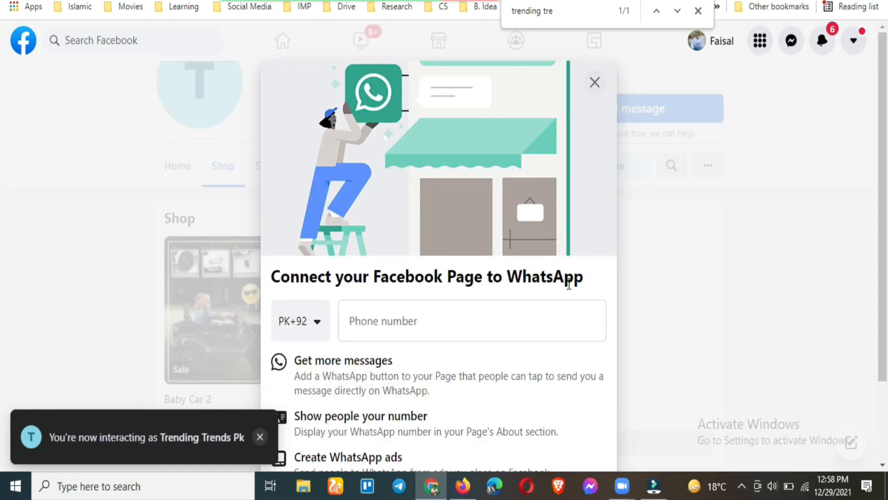
left_click(594, 79)
left_click(571, 331)
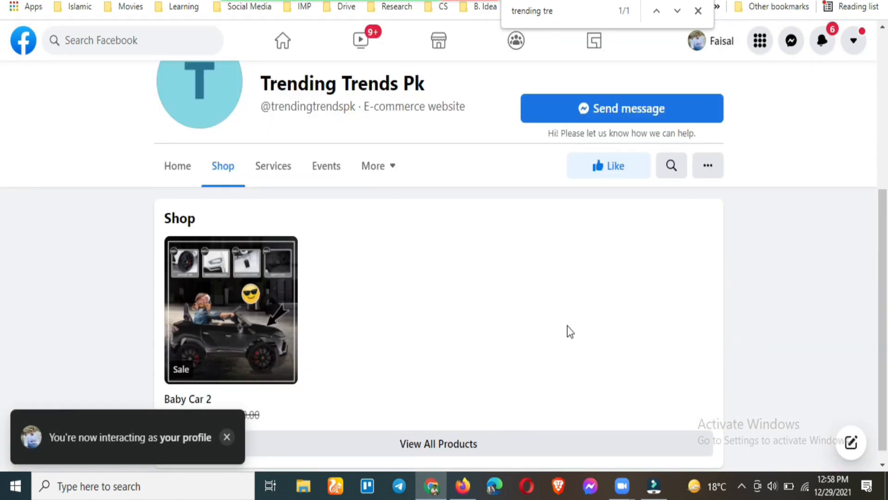
scroll(387, 337, "down", 1)
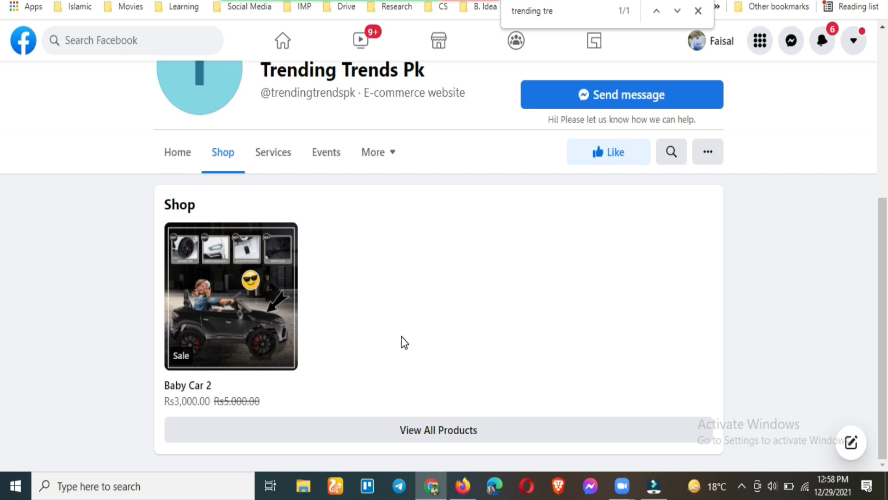
scroll(405, 343, "up", 5)
scroll(405, 342, "down", 3)
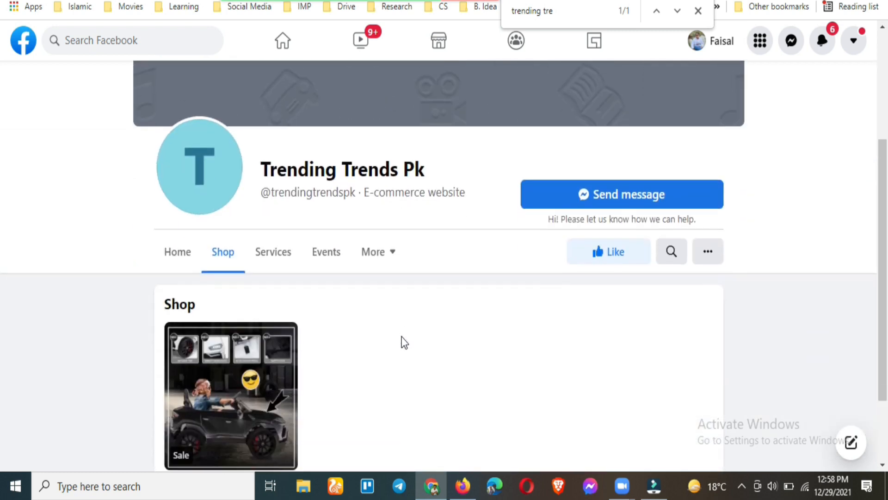
scroll(403, 341, "down", 1)
scroll(403, 341, "up", 3)
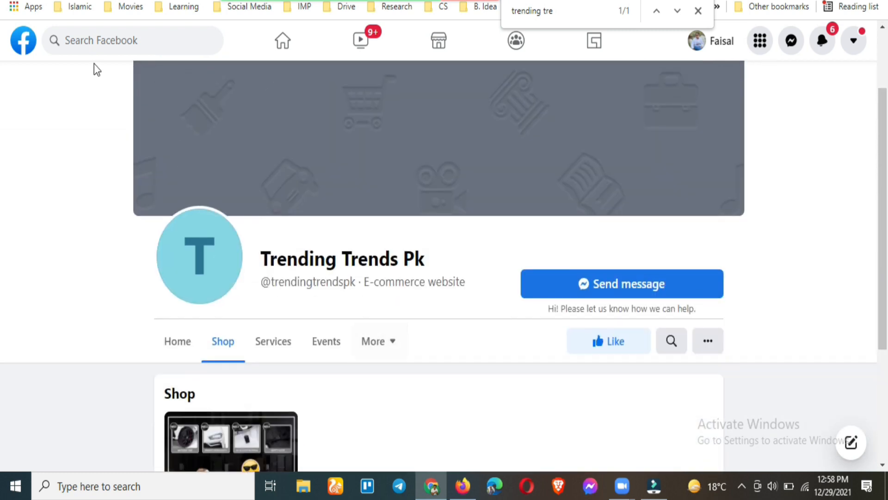
Search Facebook for 'guftagu publication'
left_click(144, 35)
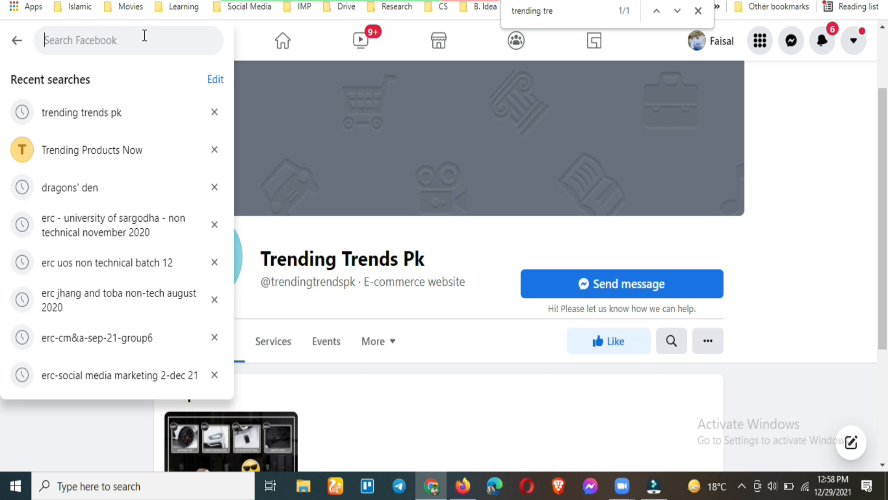
type("piu")
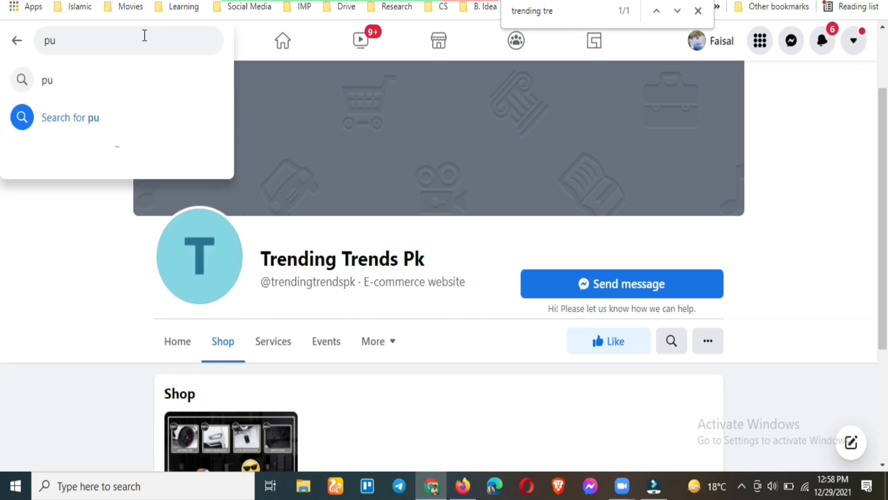
key("BackSpace")
key("BackSpace")
key("BackSpace")
type("guft")
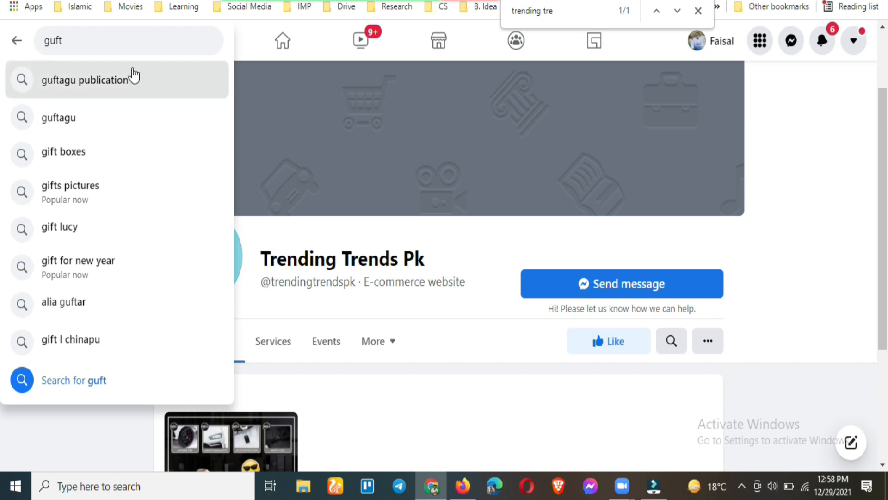
left_click(132, 78)
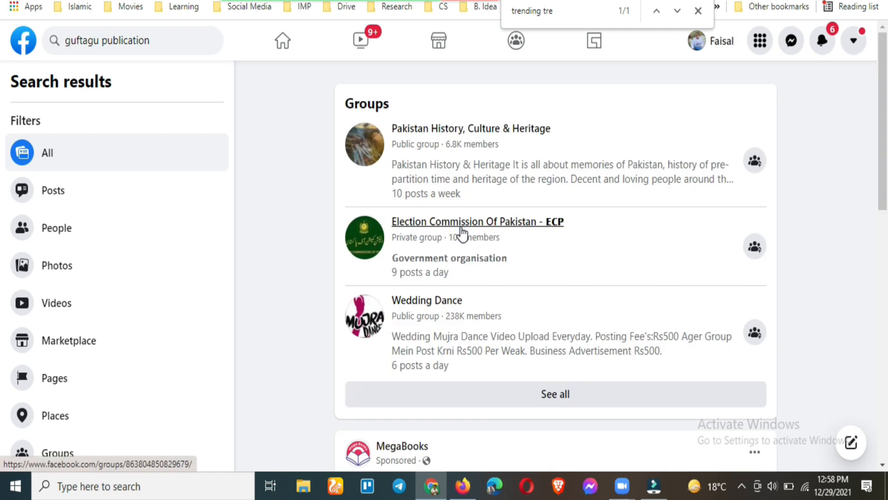
Scroll the results and open the MegaBooks Page from its sponsored post
scroll(283, 282, "down", 2)
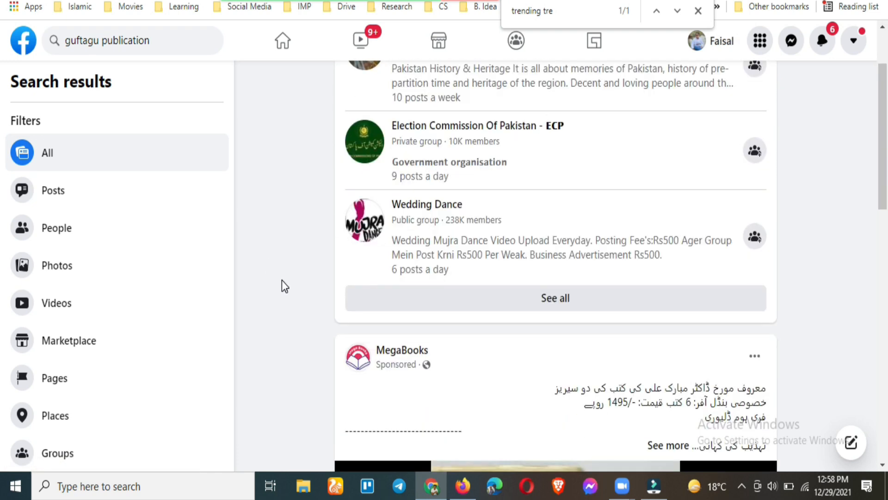
scroll(282, 281, "down", 8)
scroll(282, 273, "down", 4)
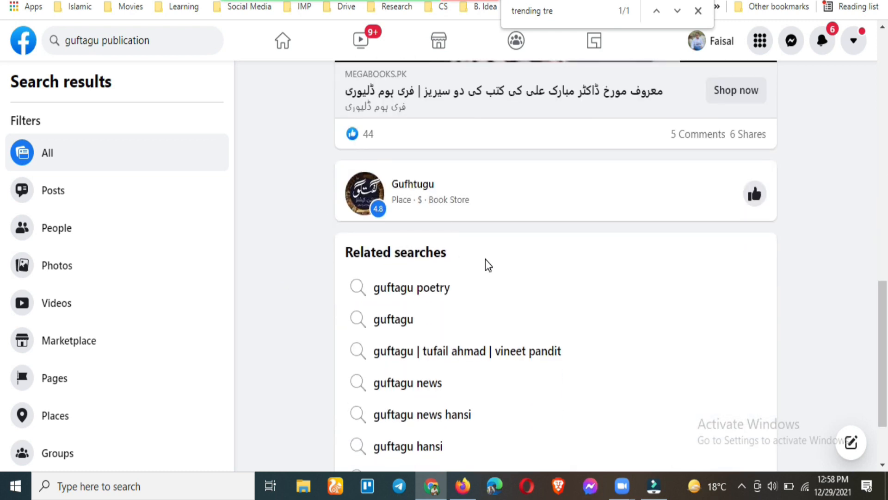
scroll(484, 260, "down", 2)
scroll(484, 260, "up", 12)
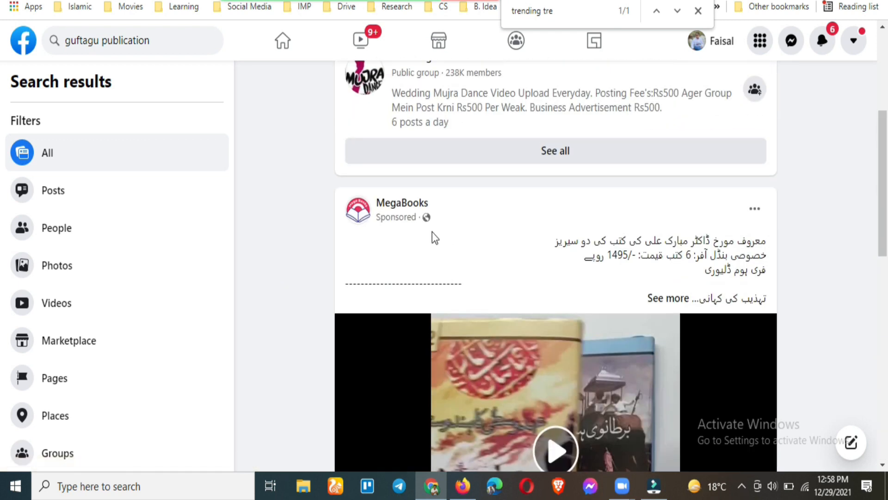
left_click(665, 255)
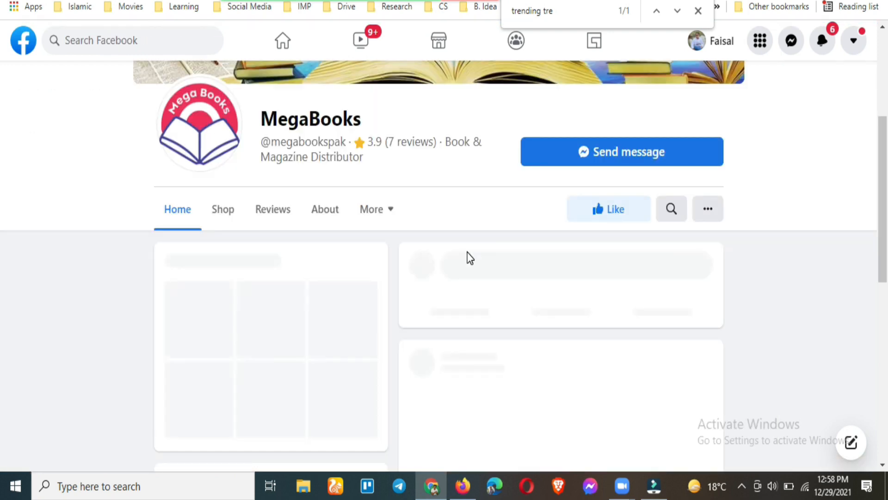
Open MegaBooks' shop and view the Jadeed Tarikh book listing at Rs450.00, down from Rs600.00
left_click(237, 220)
scroll(123, 301, "down", 3)
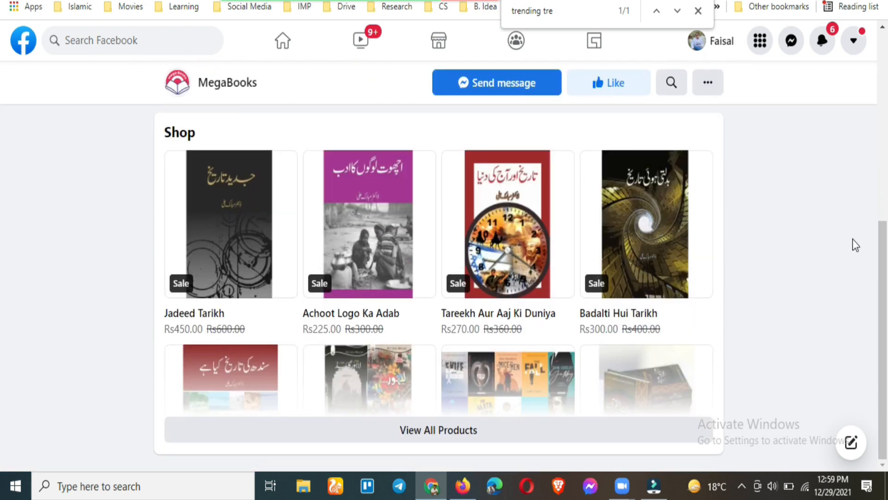
left_click(235, 212)
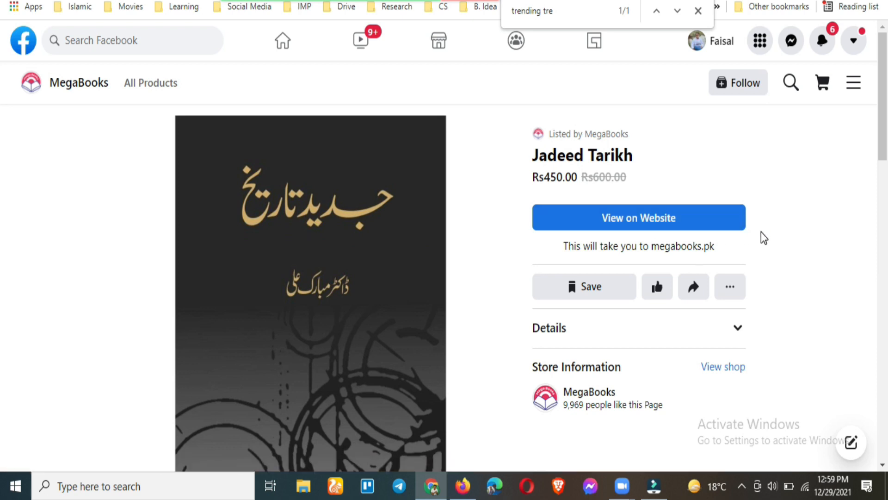
scroll(780, 278, "down", 6)
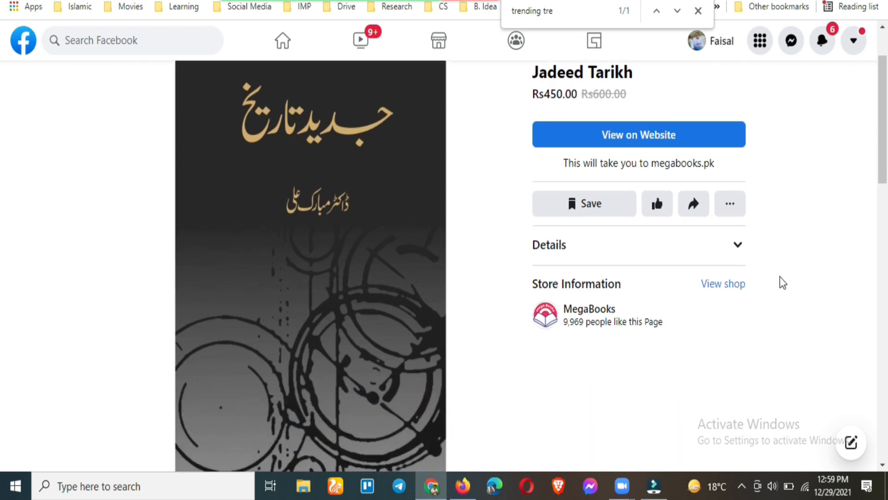
scroll(648, 229, "down", 15)
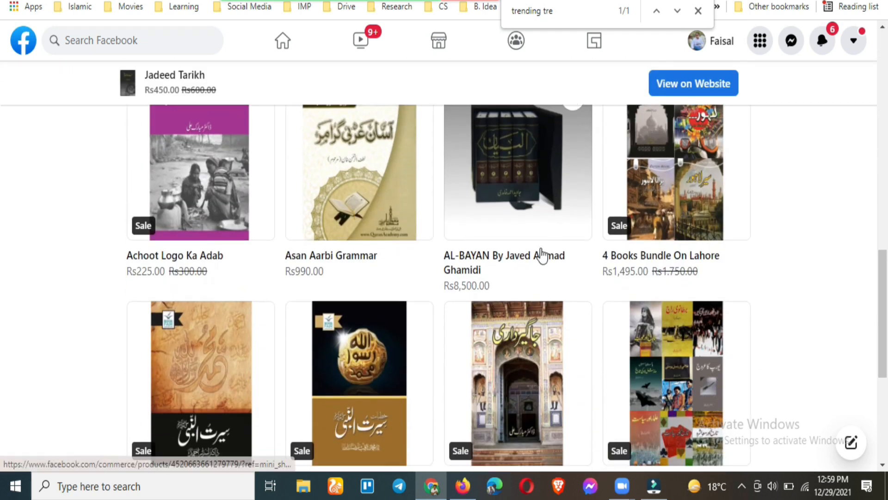
scroll(445, 322, "up", 15)
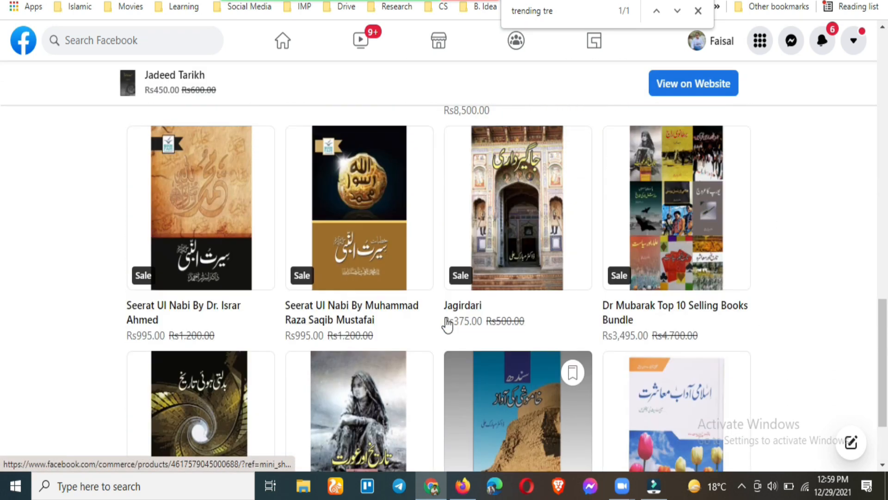
scroll(324, 287, "up", 5)
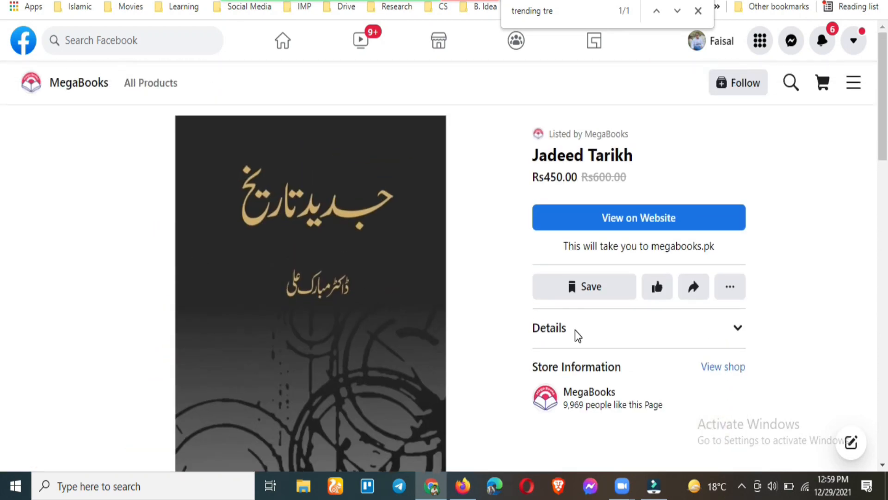
scroll(575, 331, "down", 10)
scroll(567, 341, "down", 8)
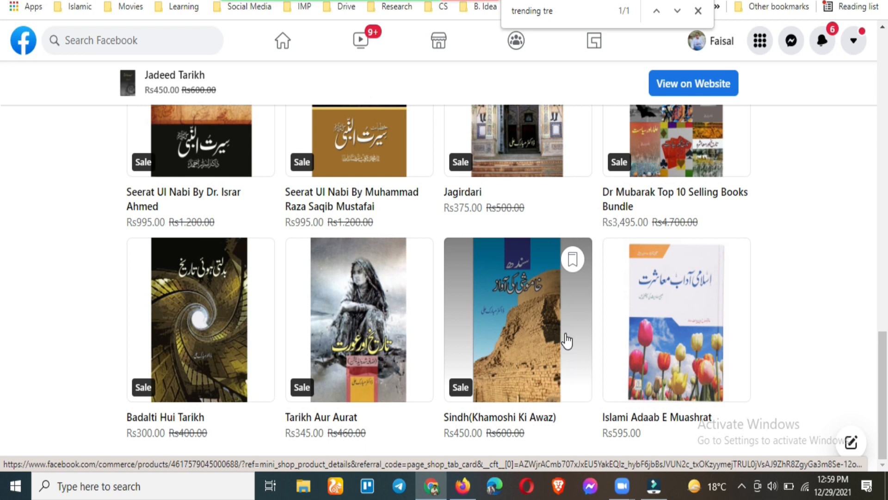
scroll(327, 212, "up", 18)
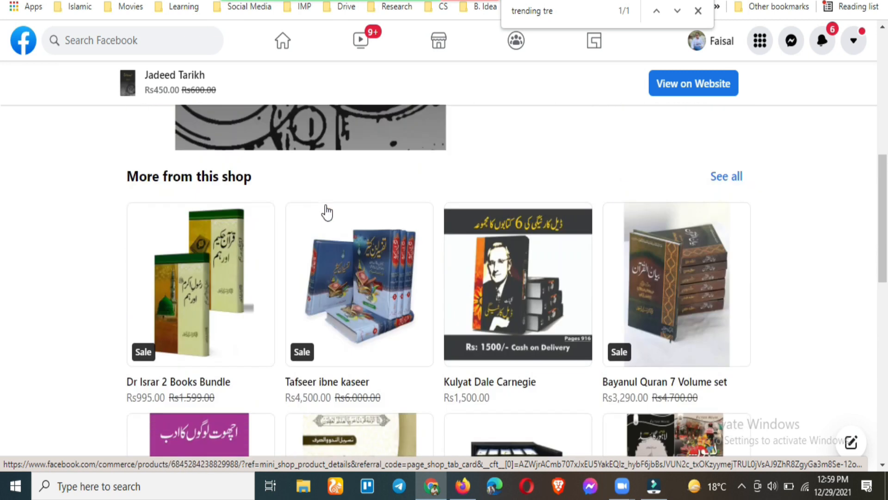
scroll(327, 212, "up", 5)
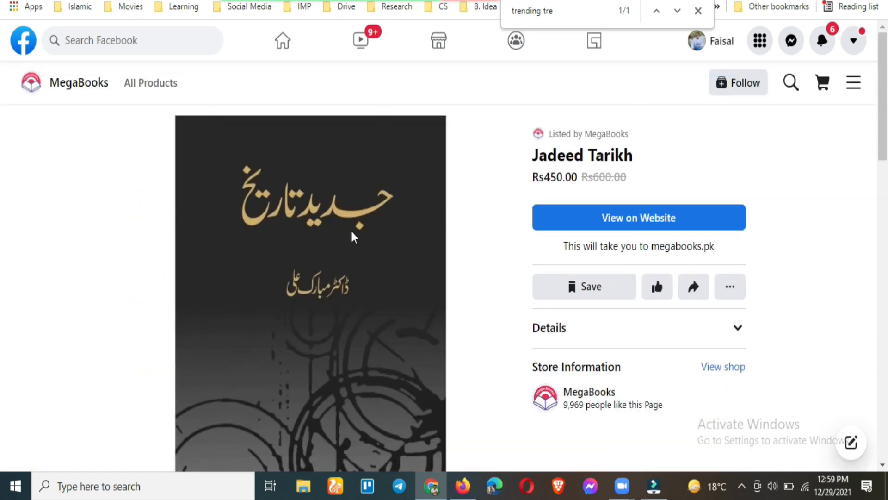